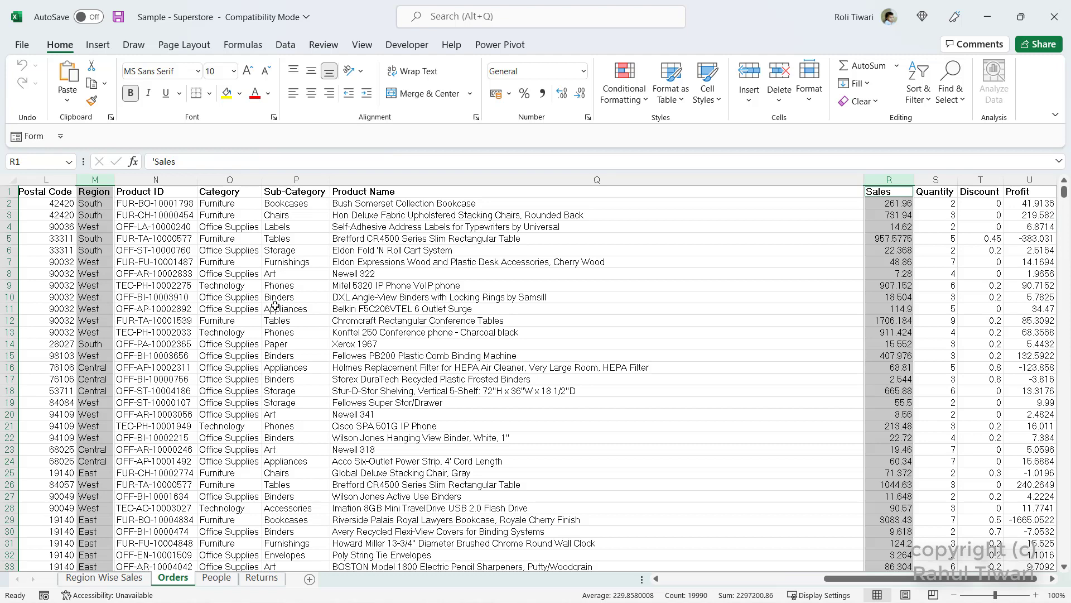
Switch to Tableau, connect to the Sample - Superstore Excel workbook and add its Orders sheet to the data source
click(275, 306)
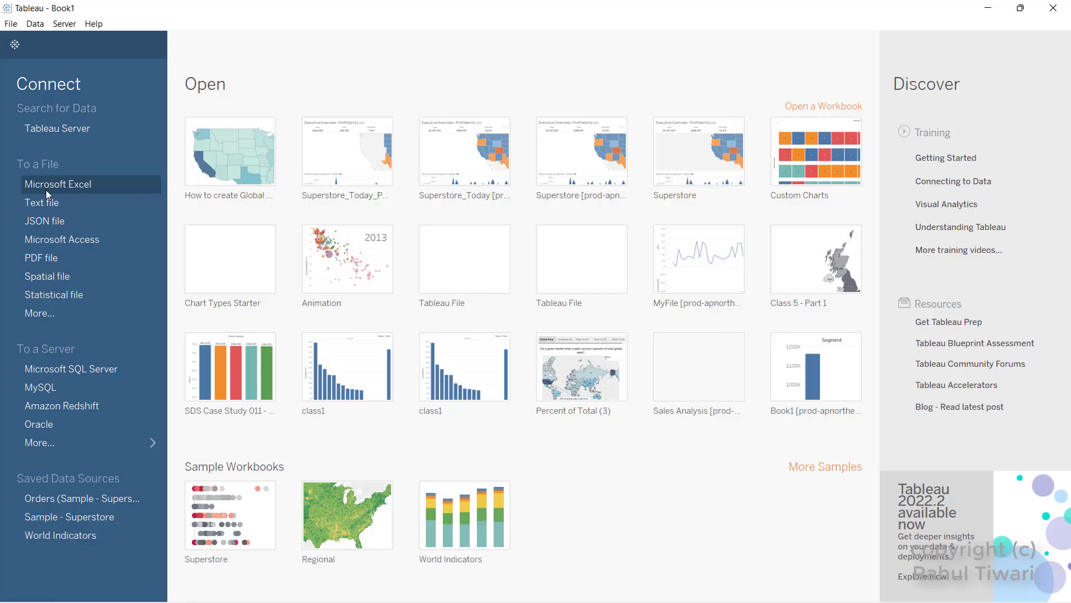
click(46, 191)
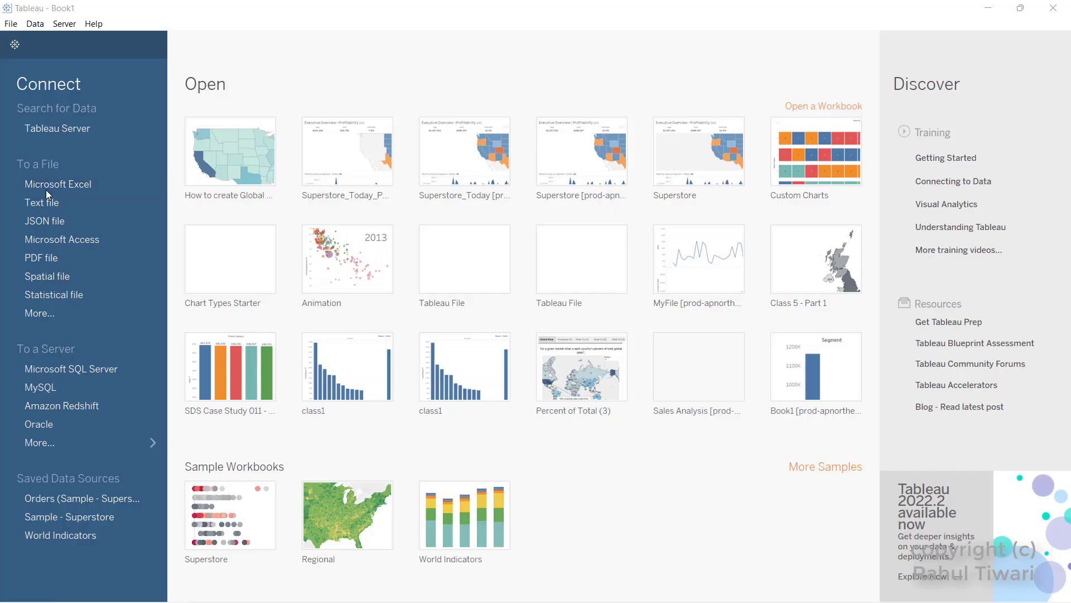
double_click(217, 115)
double_click(203, 113)
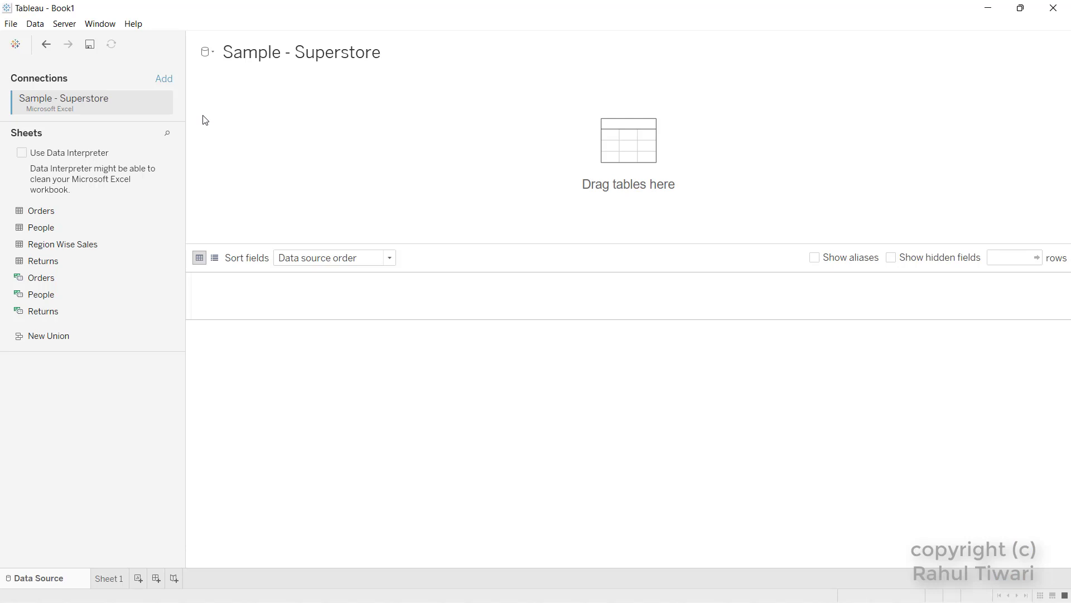
drag(46, 212, 245, 175)
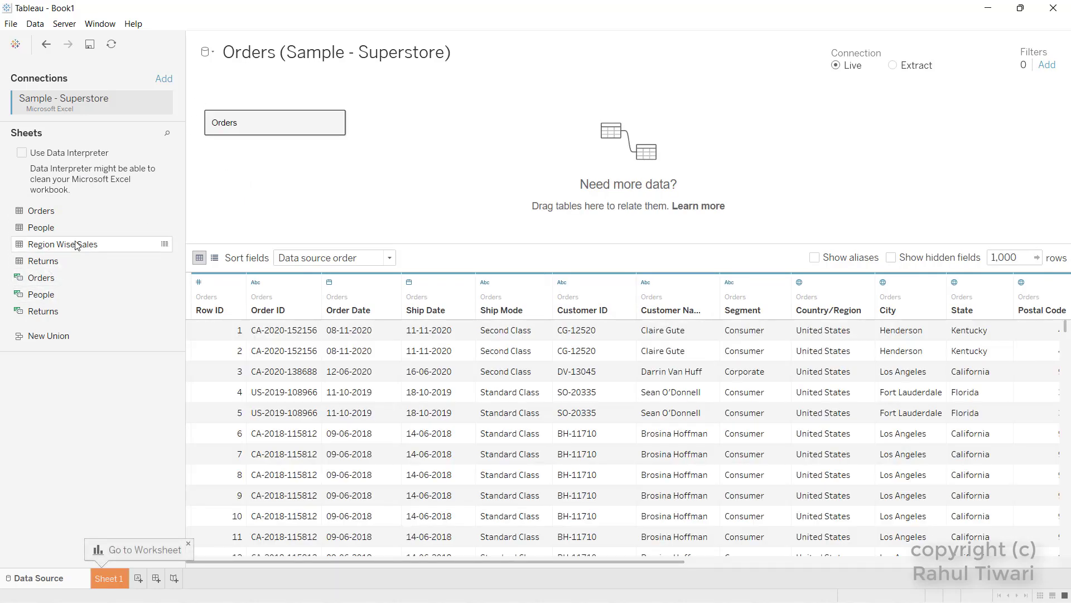
Add a second data source from the Sample - Superstore Excel workbook using the Region Wise Sales sheet
click(35, 23)
click(52, 40)
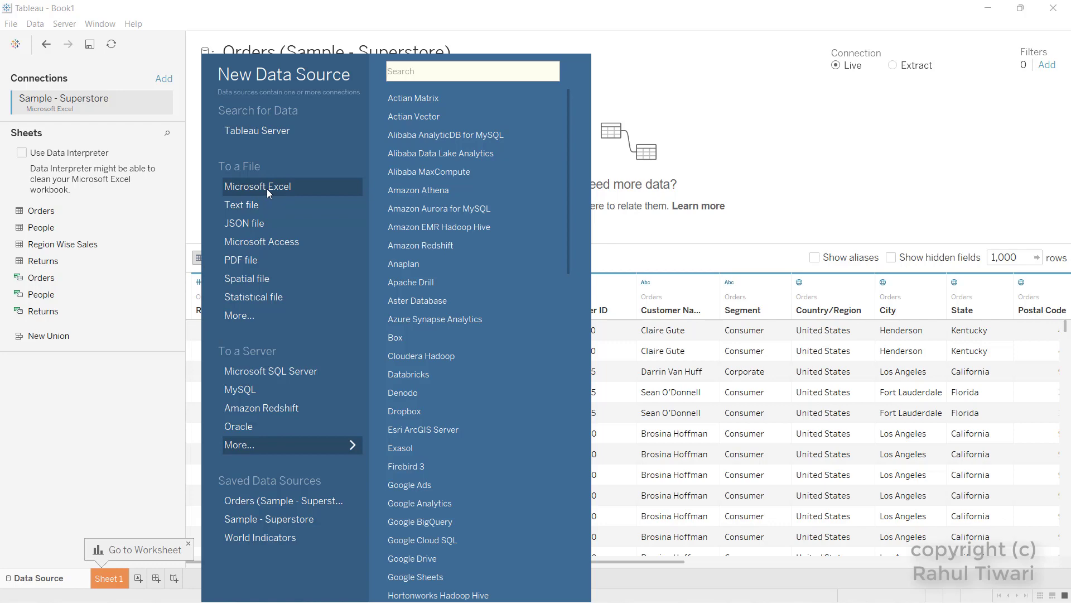
click(266, 189)
click(166, 109)
double_click(165, 109)
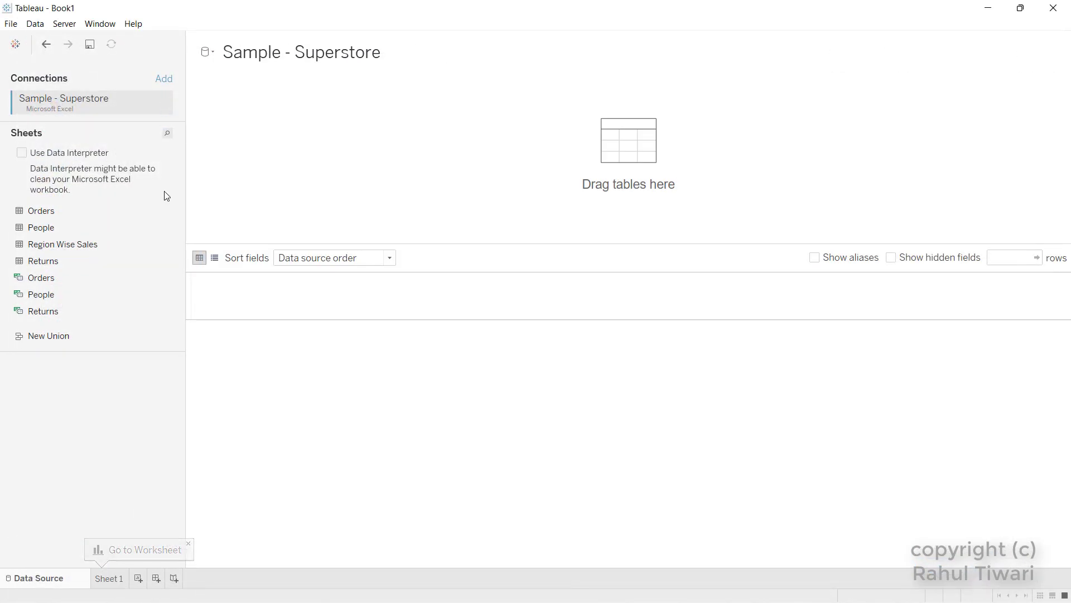
drag(63, 244, 353, 203)
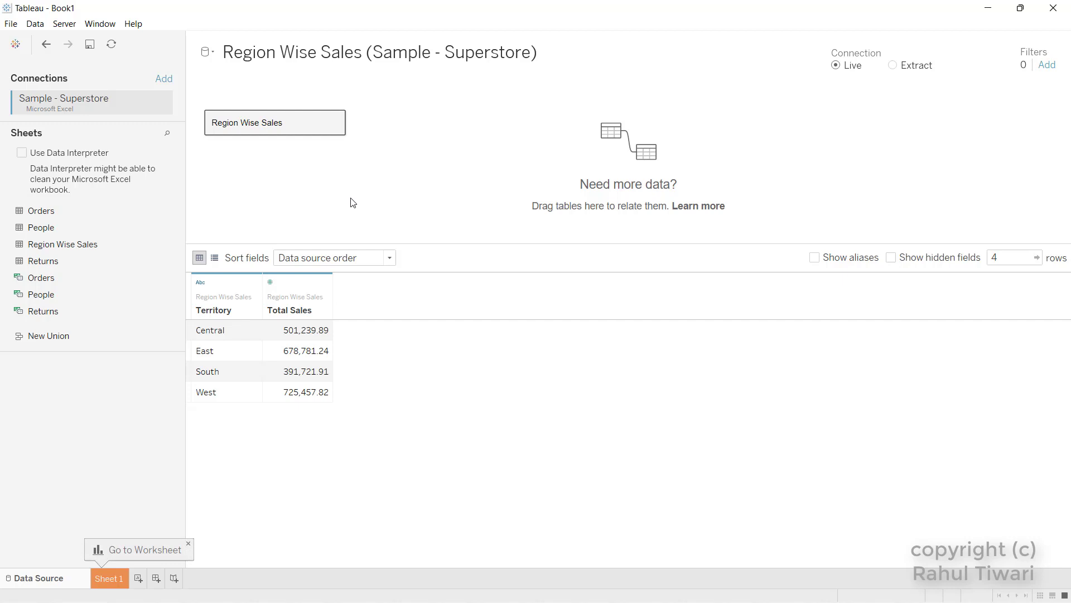
In Sheet 1, build a map from the Orders data source with Country/Region and State as detail
click(100, 580)
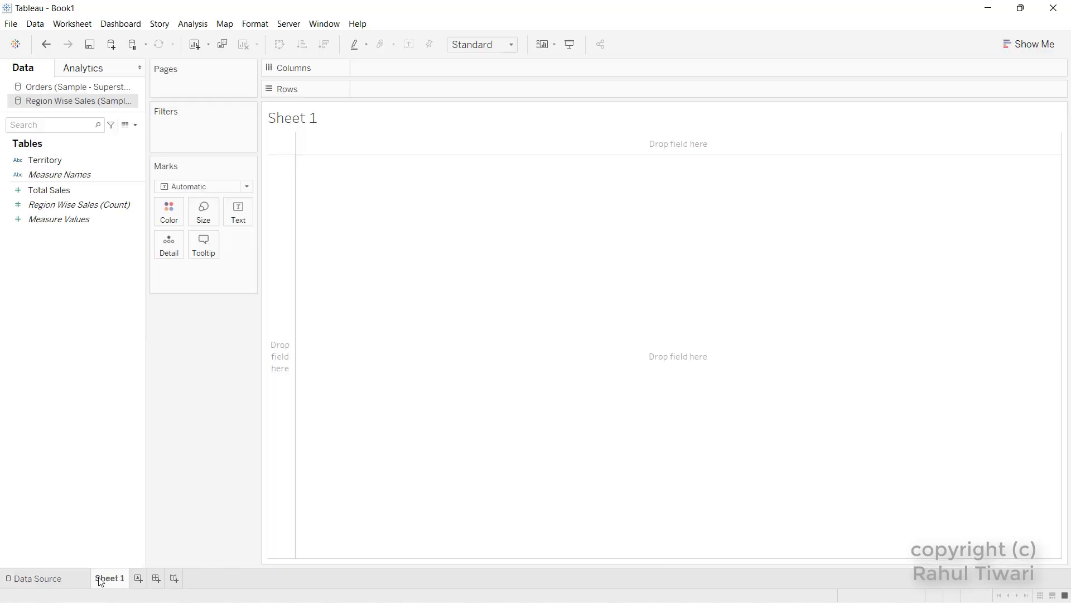
click(43, 89)
click(43, 103)
click(42, 90)
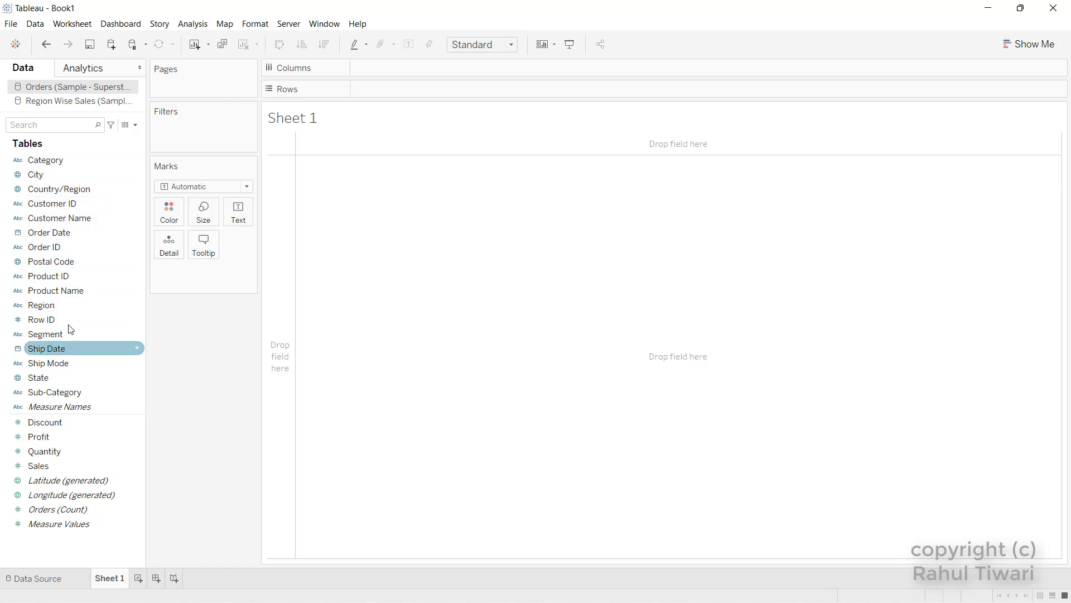
drag(56, 190, 179, 249)
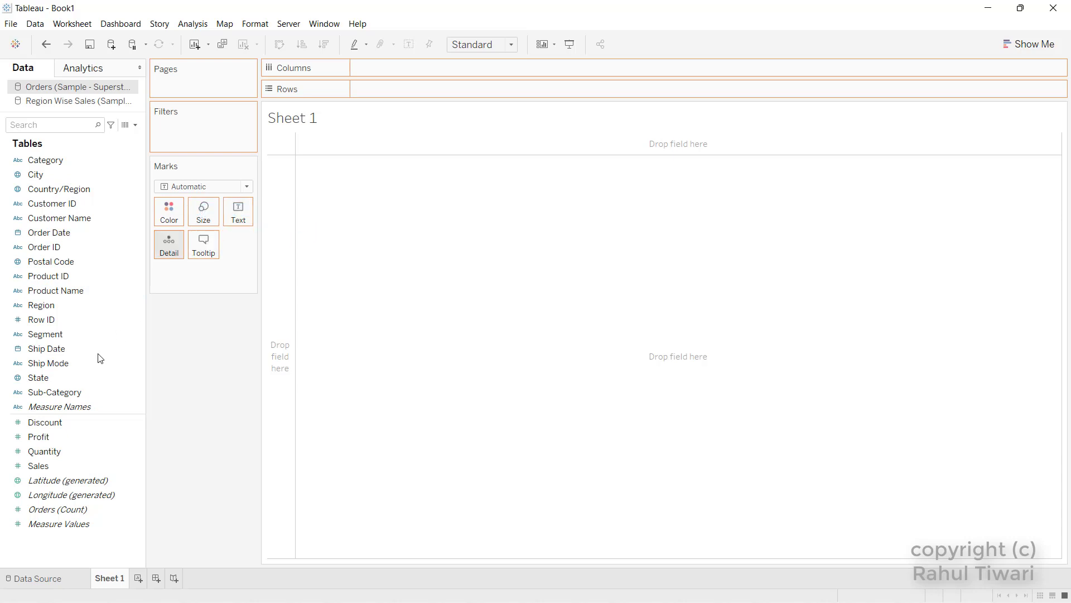
drag(36, 378, 165, 251)
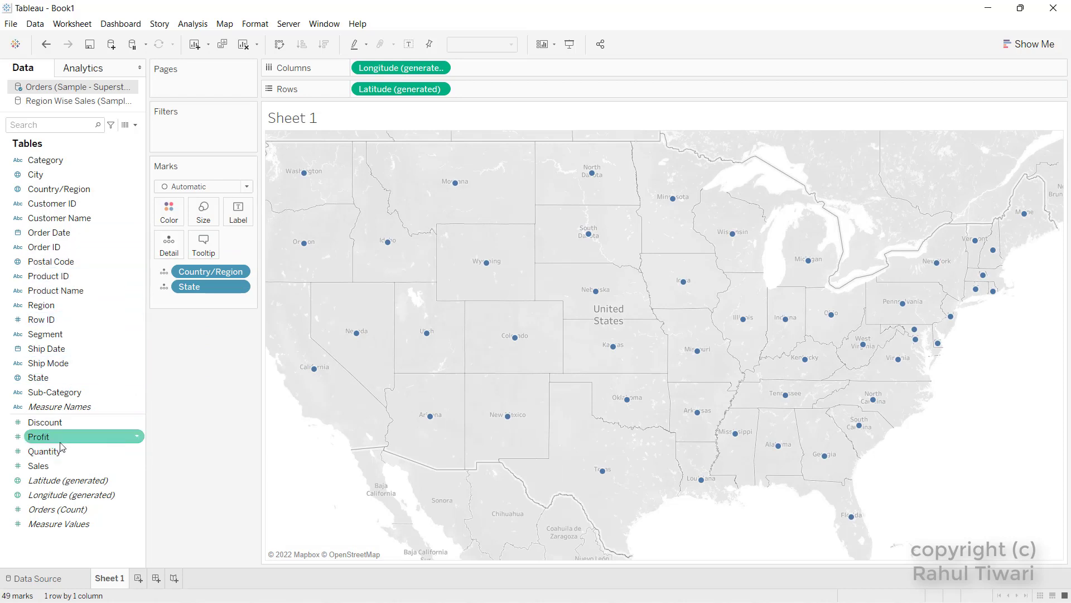
Color the states on the map by Sales and label them with their Sales values
click(50, 466)
drag(50, 466, 169, 212)
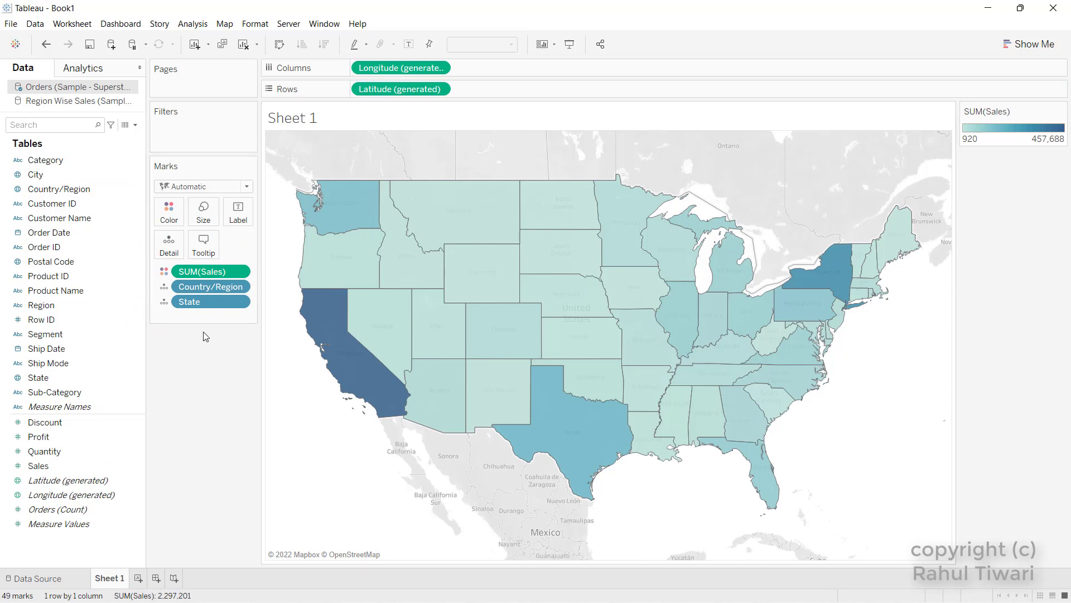
mouse_move(697, 185)
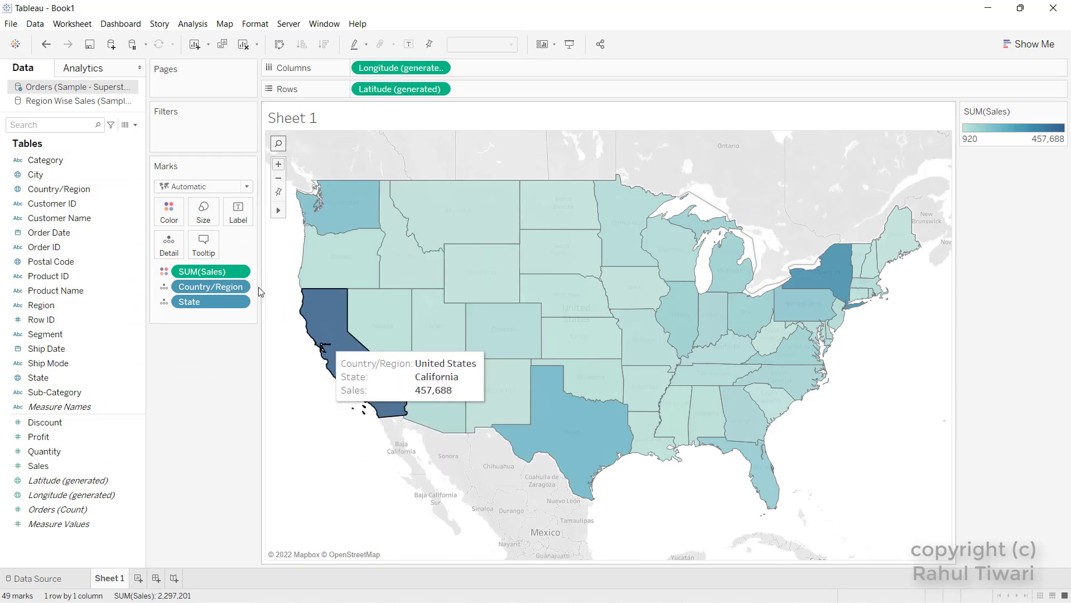
drag(38, 468, 235, 217)
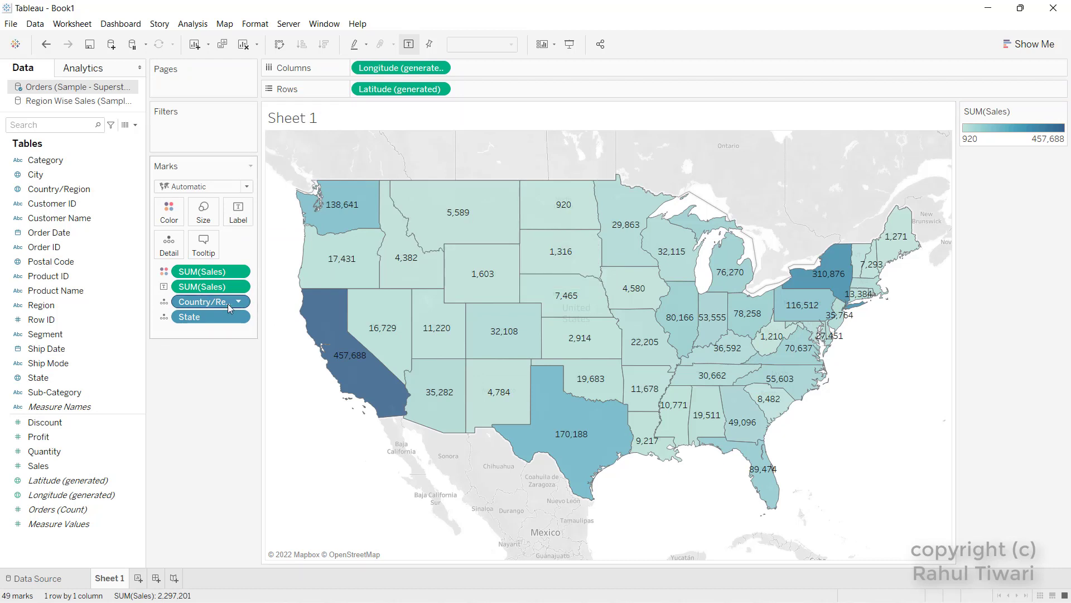
Format the Sales labels as custom currency with a $ prefix and display units in Thousands (K)
click(244, 287)
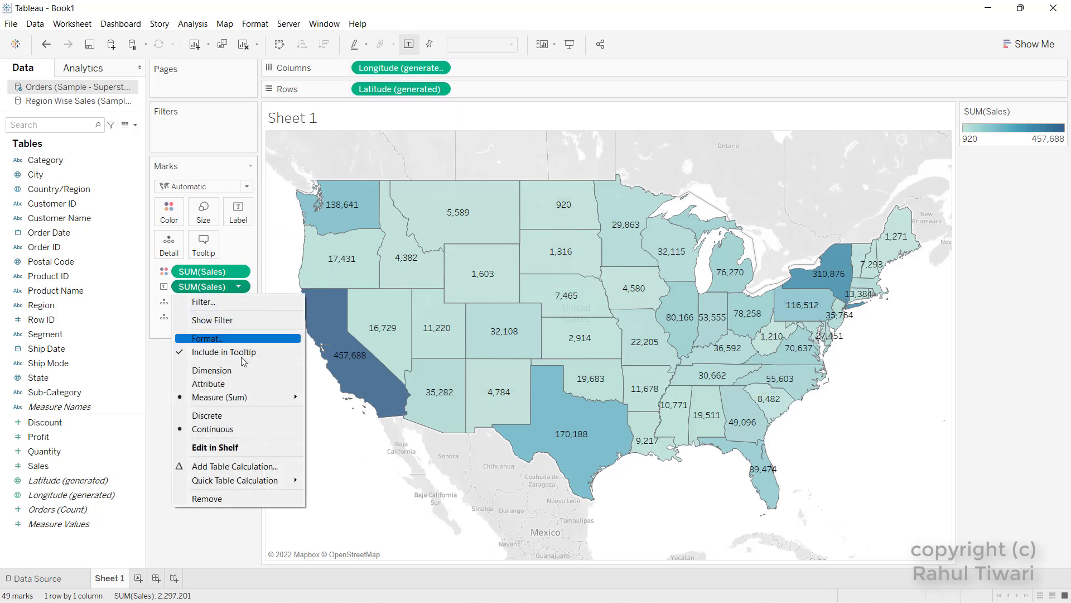
click(219, 343)
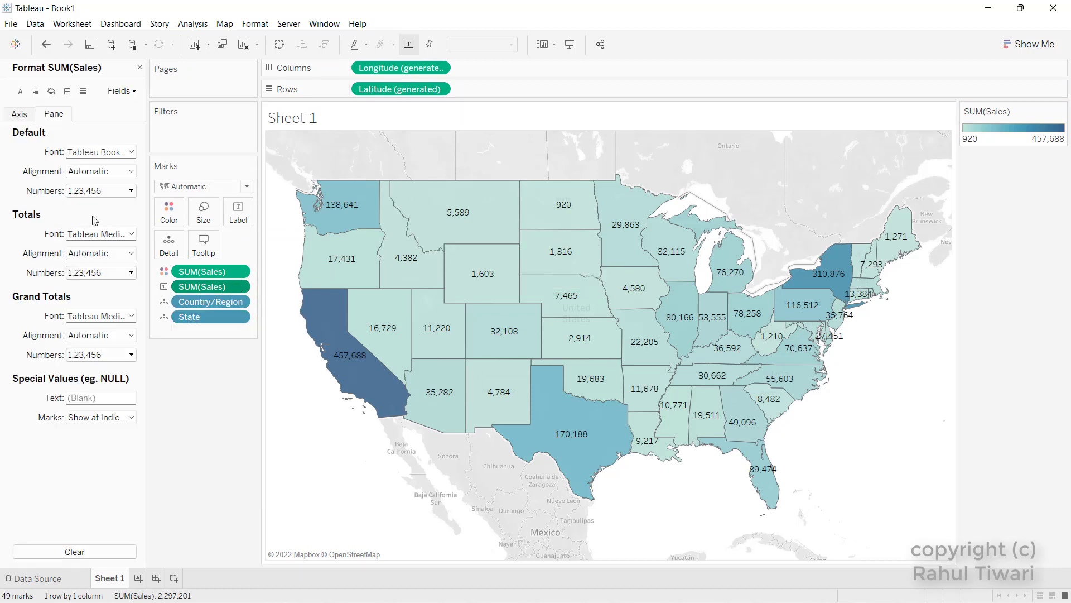
click(99, 190)
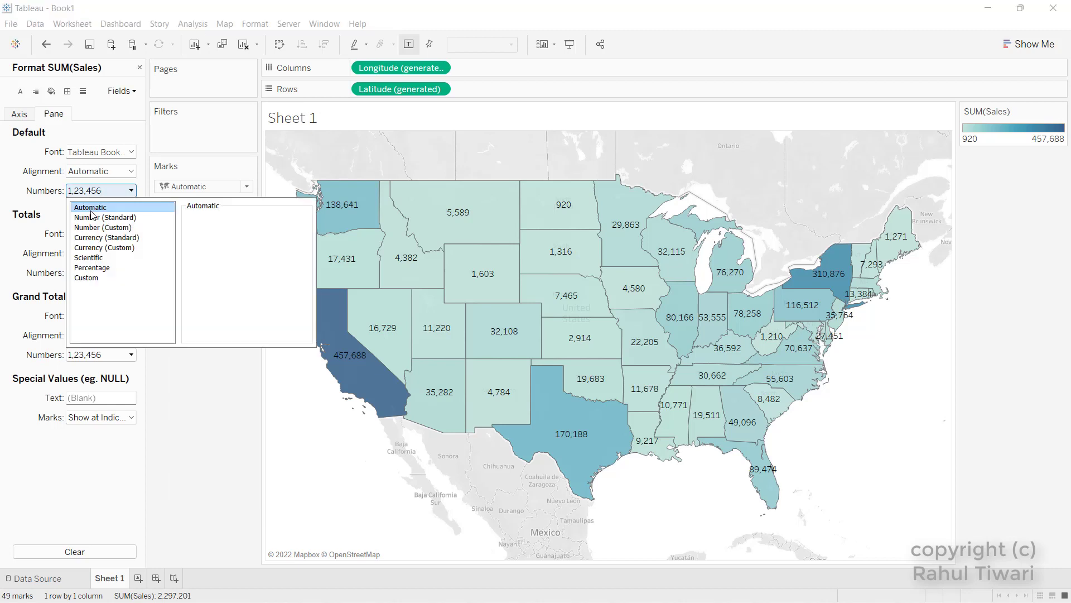
click(96, 247)
double_click(191, 315)
text($)
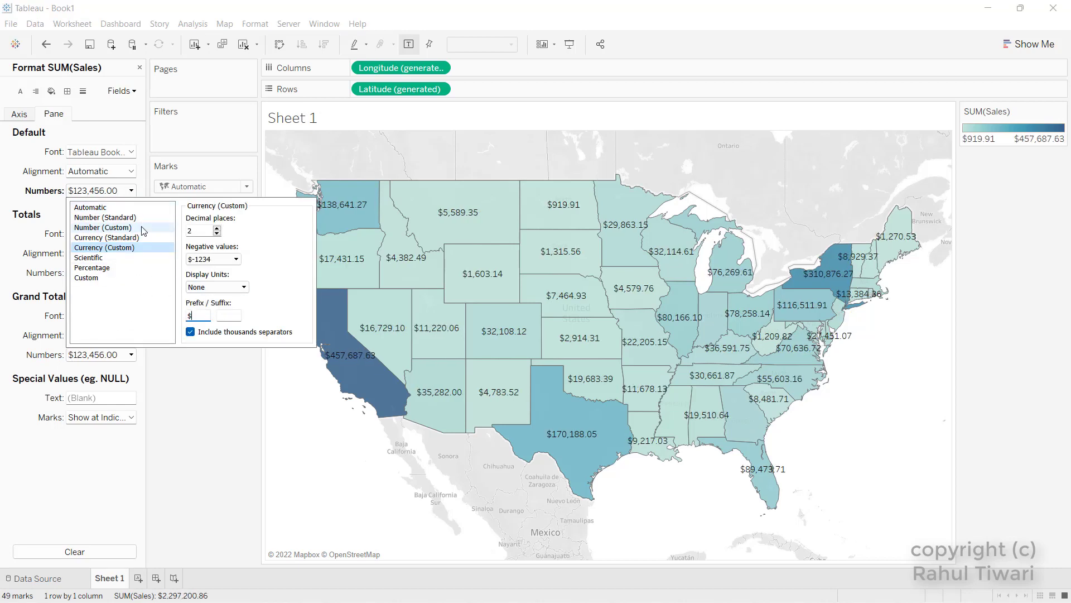
click(216, 287)
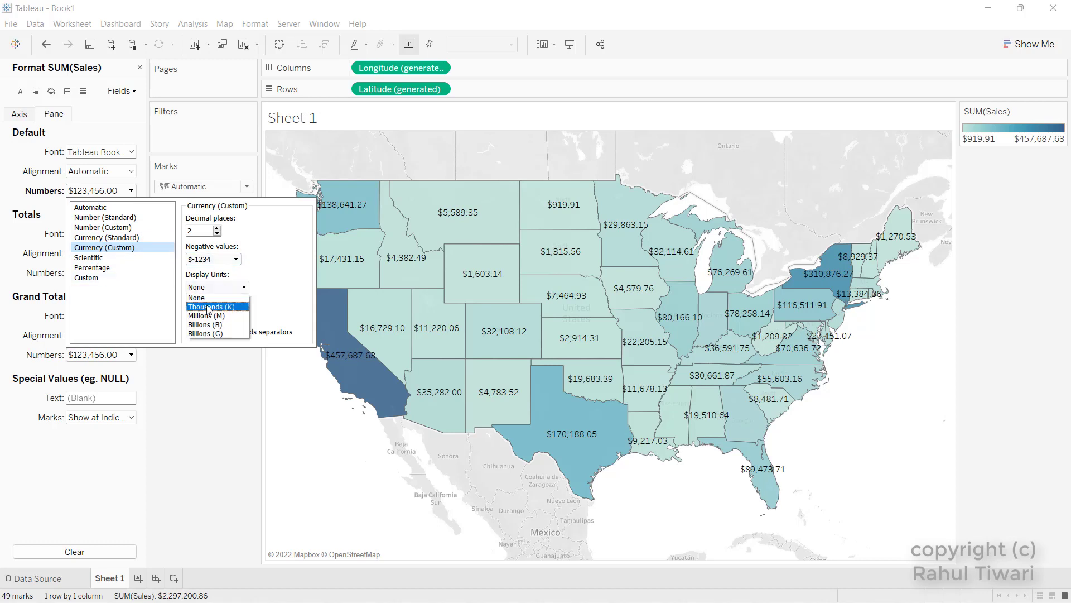
click(211, 304)
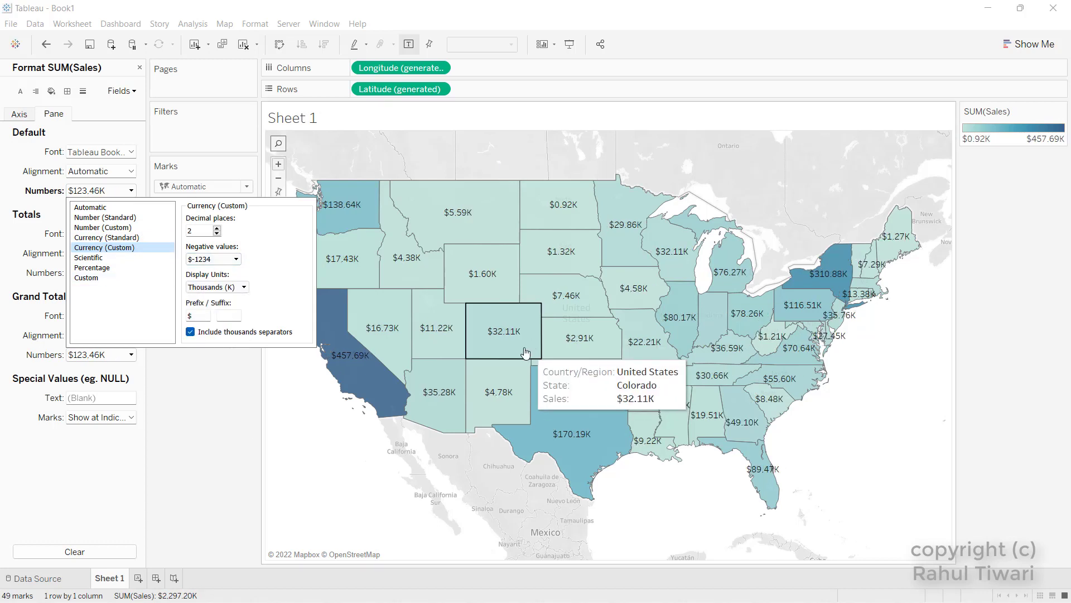
click(197, 395)
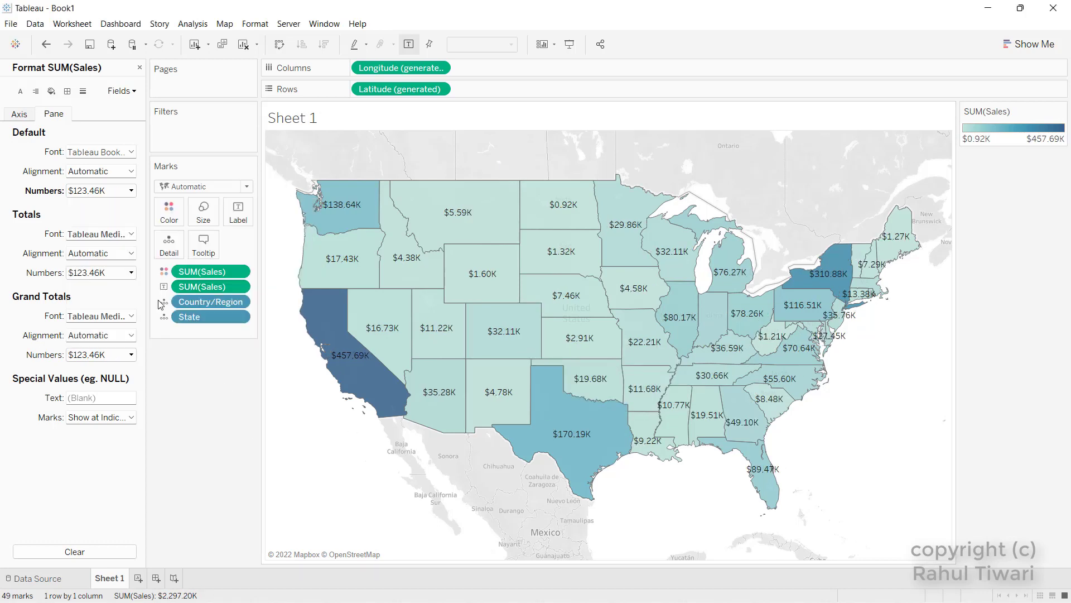
Make the Sales labels bold and add State to the map labels
click(104, 152)
click(114, 190)
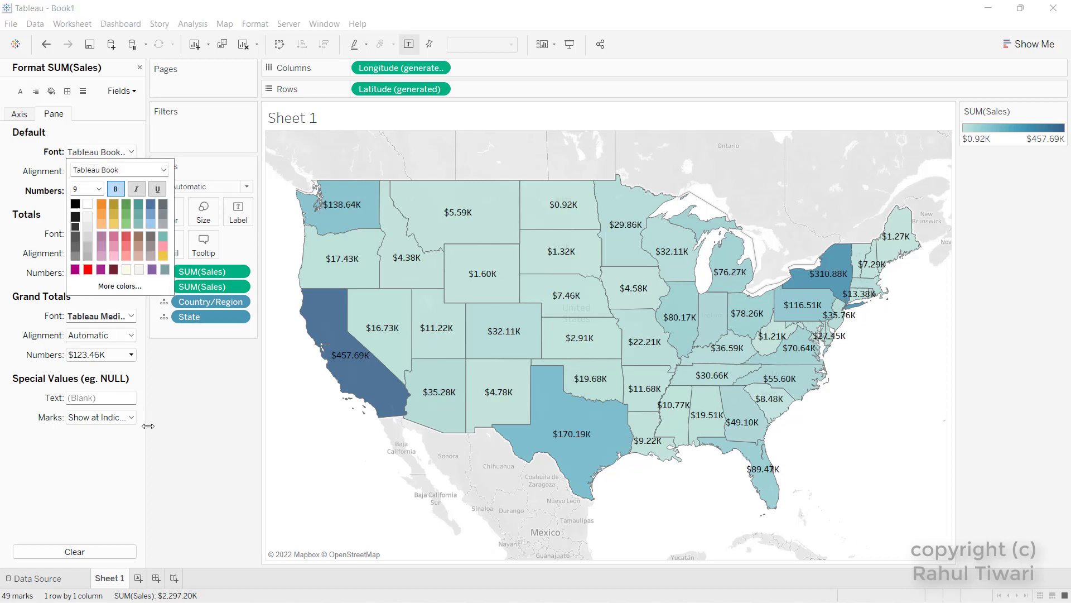
click(188, 429)
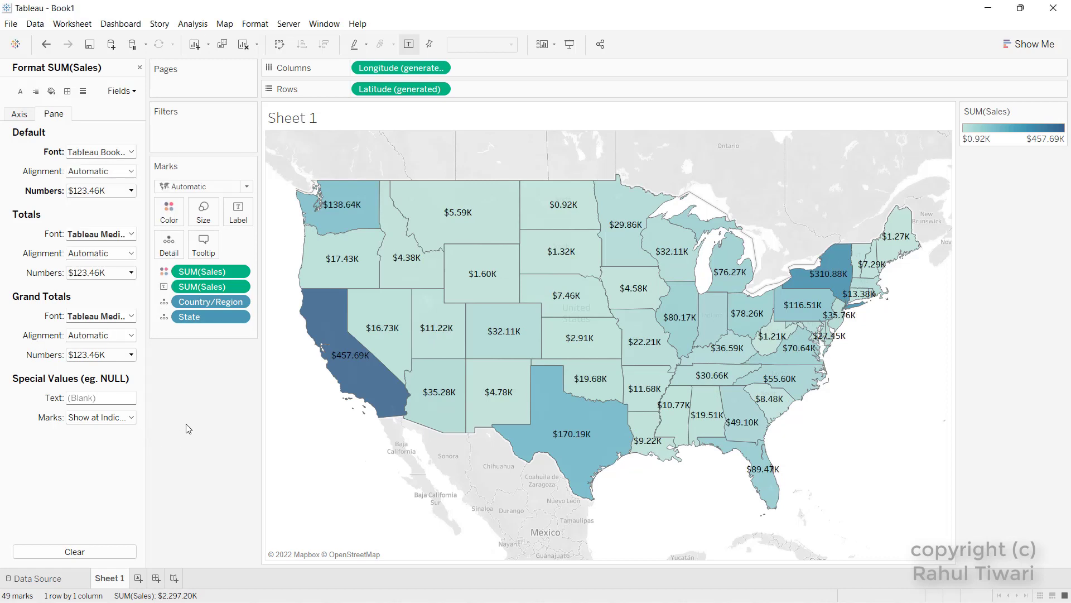
mouse_move(379, 202)
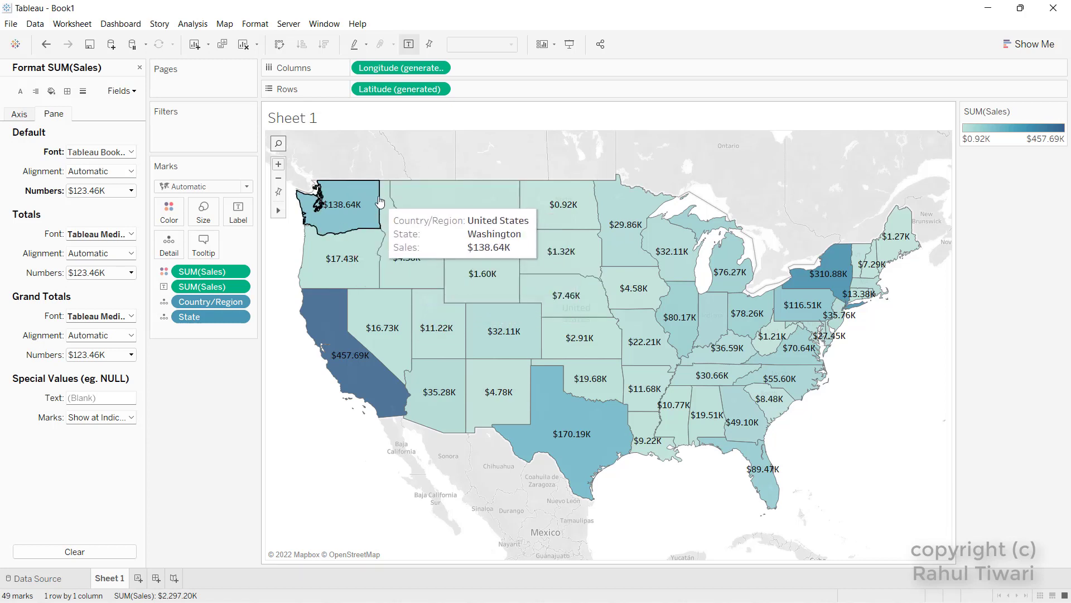
click(140, 67)
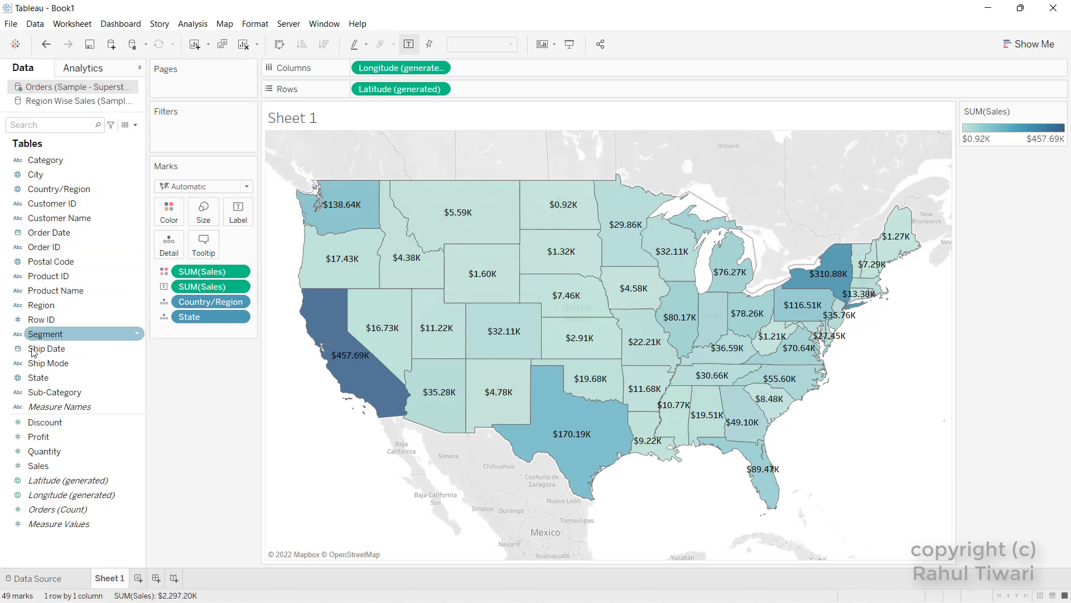
drag(35, 377, 237, 218)
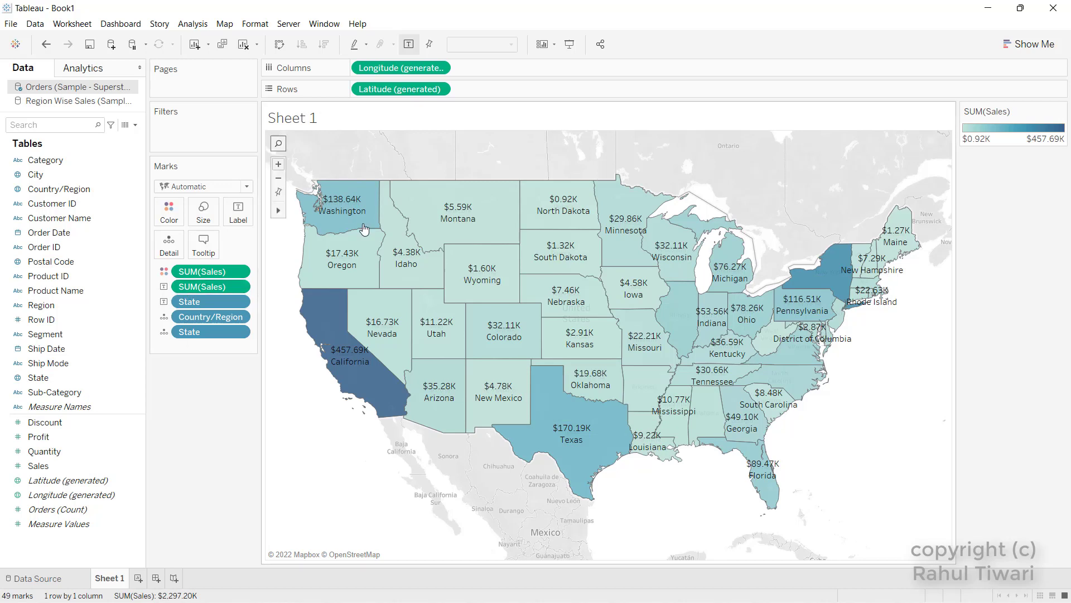
mouse_move(595, 343)
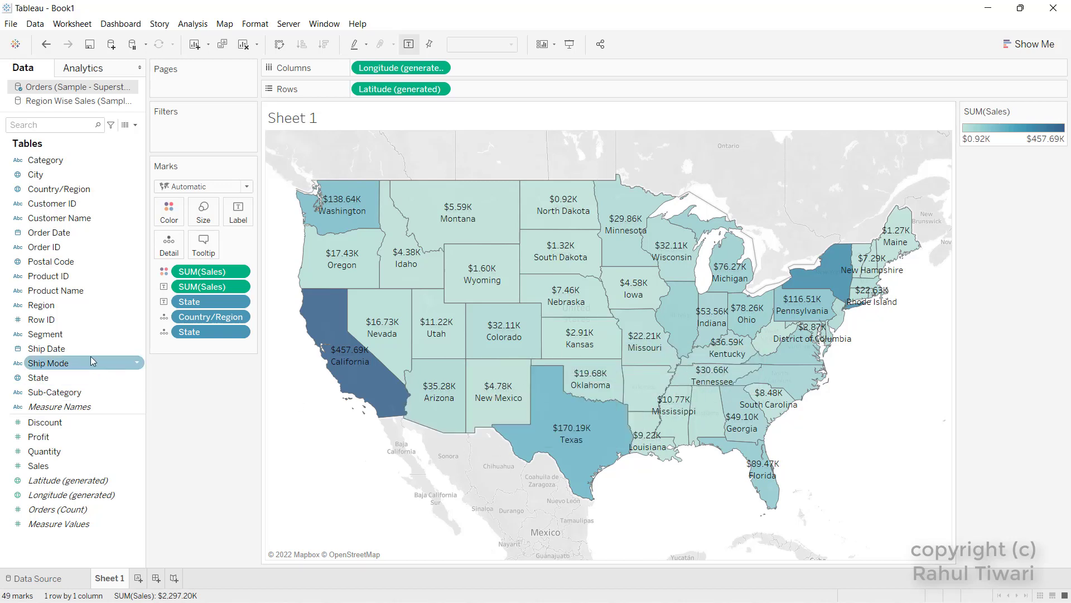
Start a new parameter from the Region field and add Reset to its list of values
right_click(38, 309)
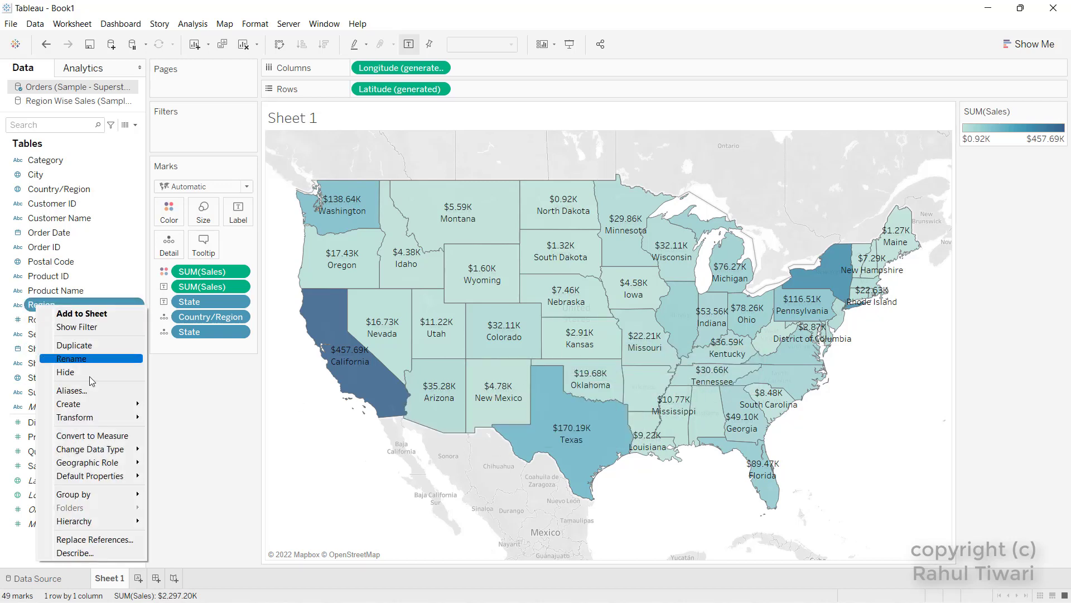
mouse_move(148, 409)
click(185, 447)
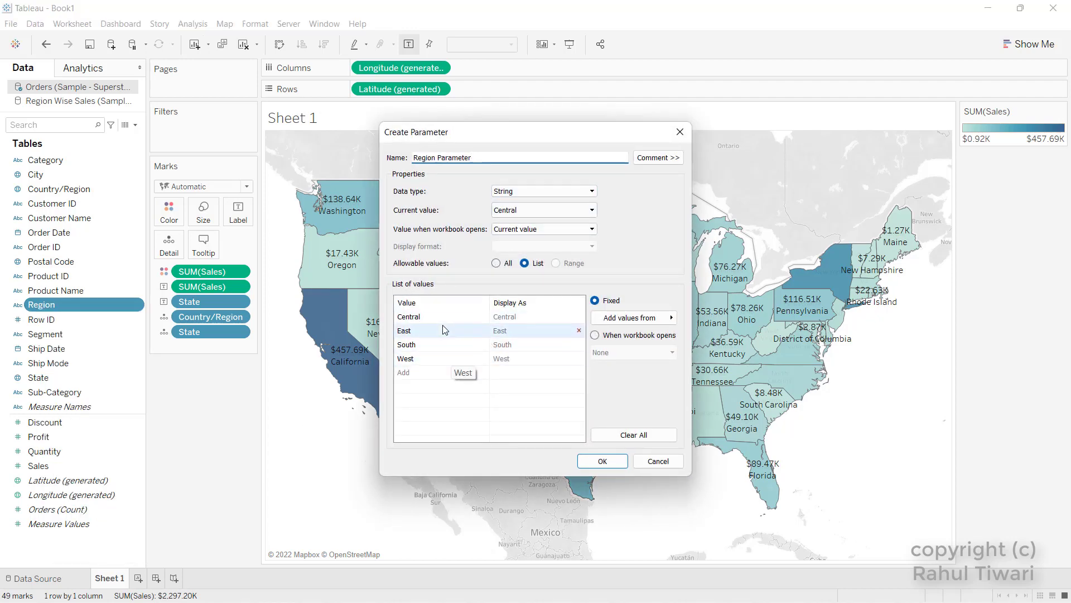
click(410, 373)
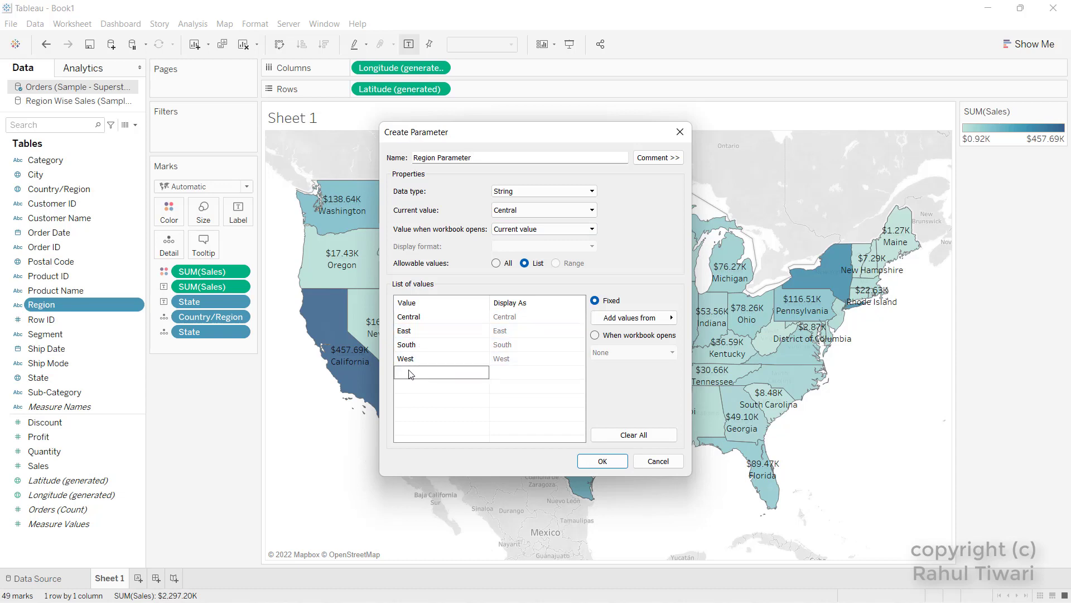
text(Reset)
key(Return)
Name the region parameter Choose Option and create it
click(489, 162)
drag(490, 161, 391, 165)
text(R)
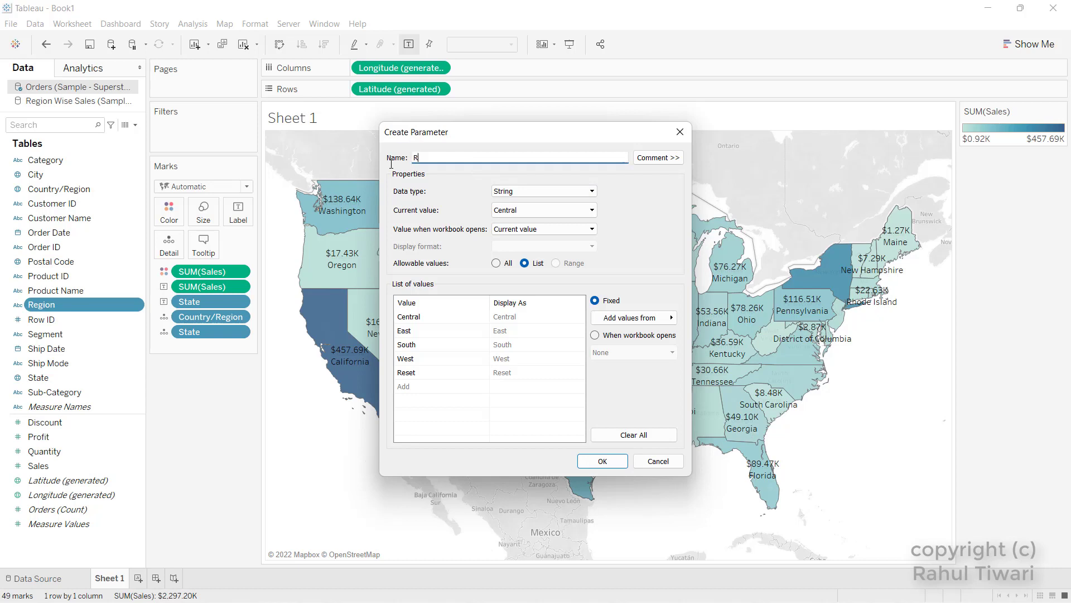
key(BackSpace)
key(BackSpace)
text(Choose o)
key(BackSpace)
key(BackSpace)
key(BackSpace)
key(BackSpace)
text(Opti)
click(603, 461)
Show the Choose Option parameter control on the sheet and check its list of choices
right_click(54, 559)
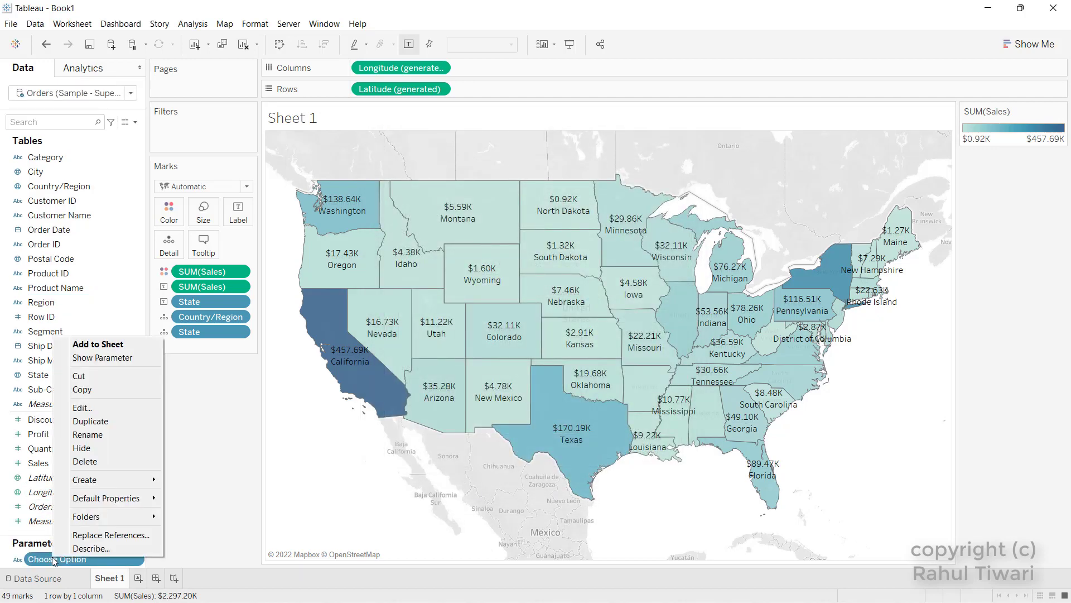
click(102, 357)
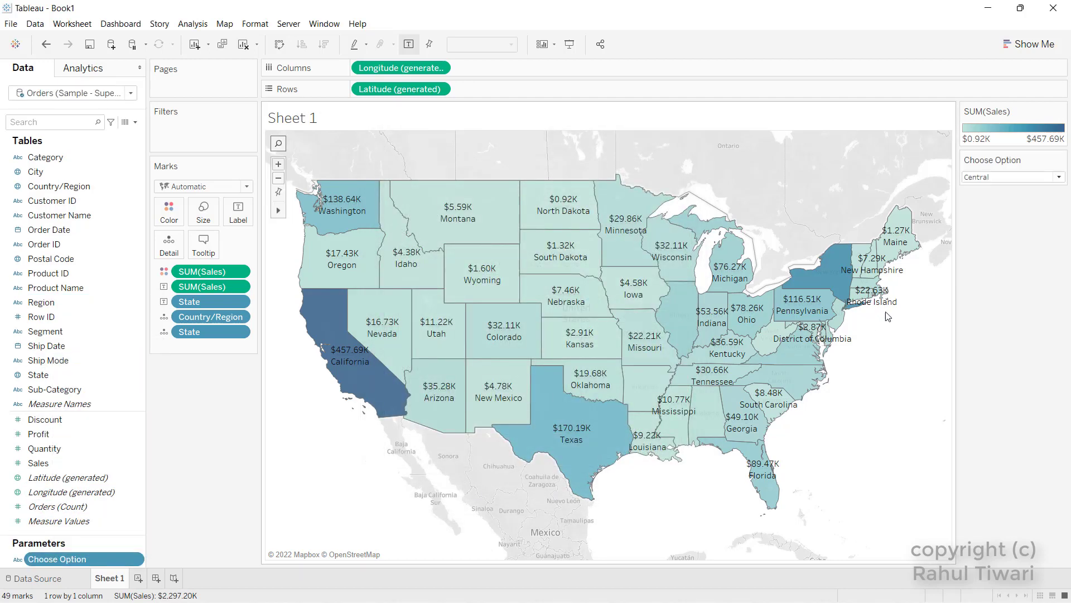
click(1000, 179)
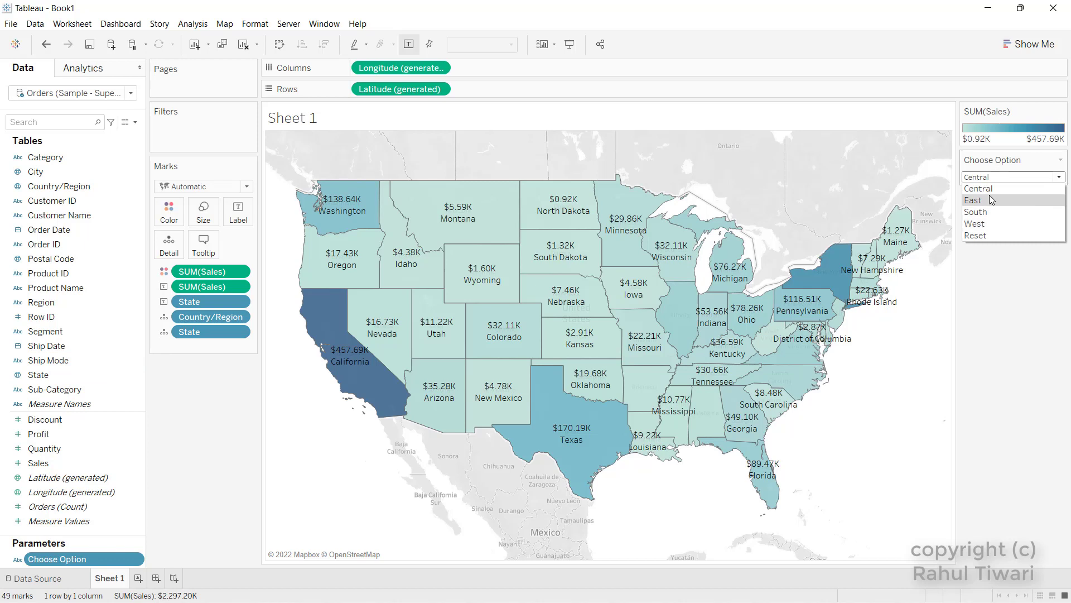
click(991, 200)
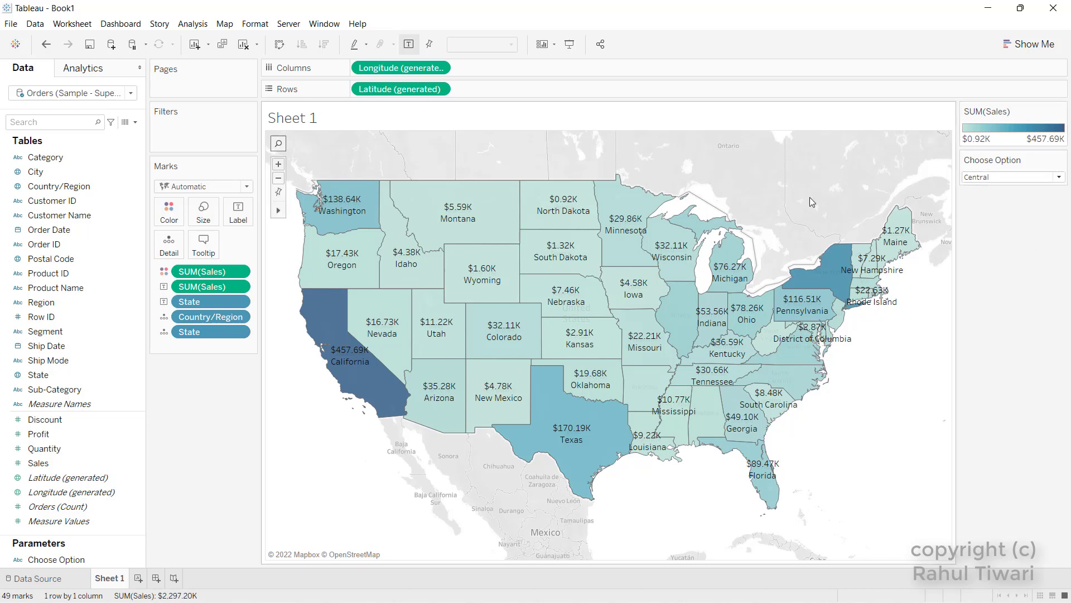
Filter the map on Region with the condition formula [Choose Option]=[Region]
drag(44, 301, 168, 132)
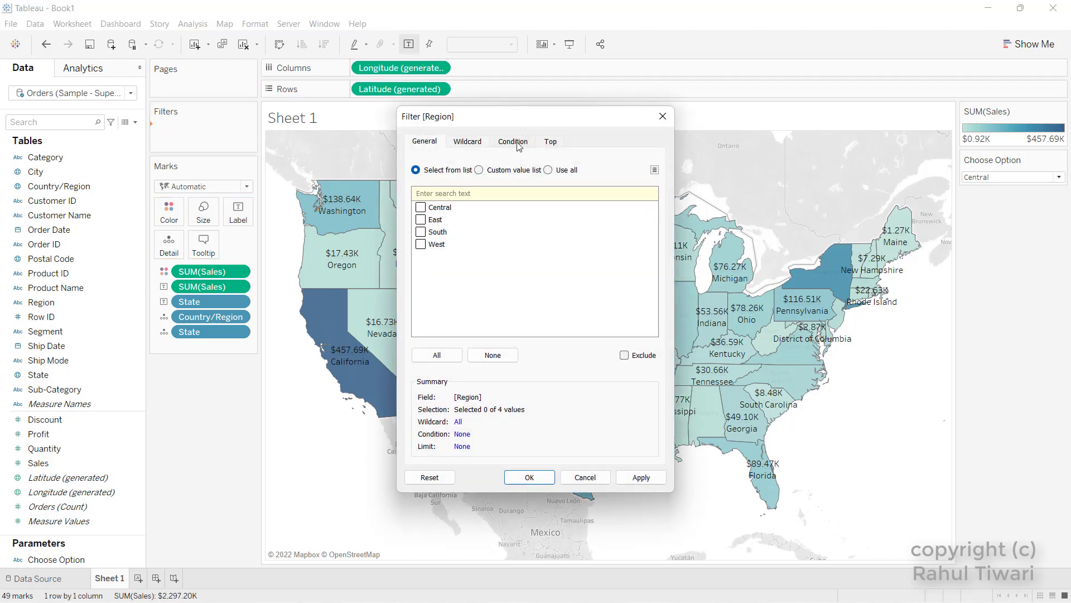
click(518, 147)
click(417, 280)
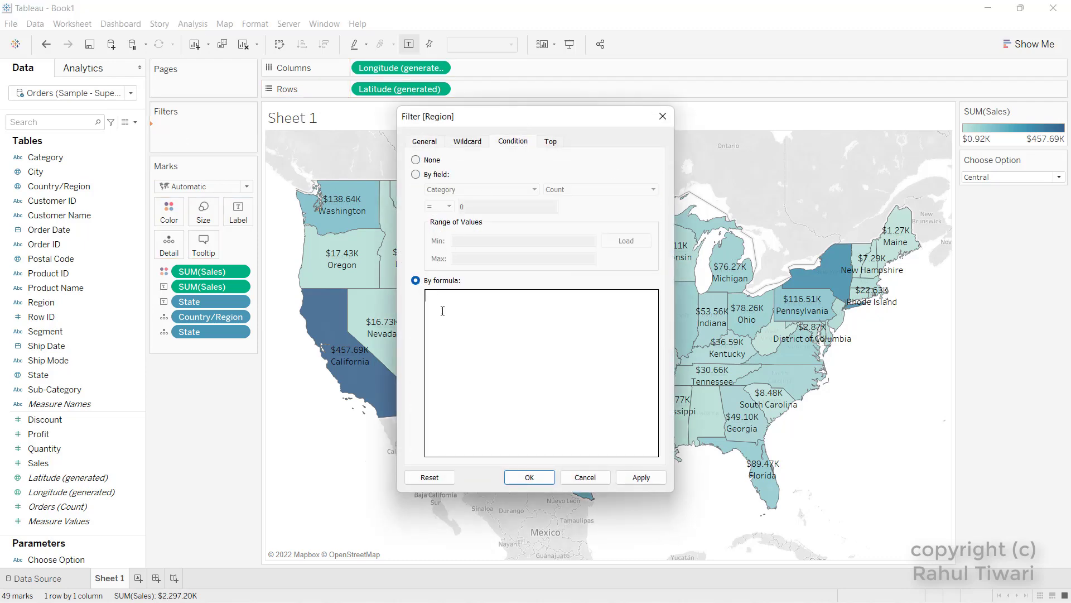
text([Ch)
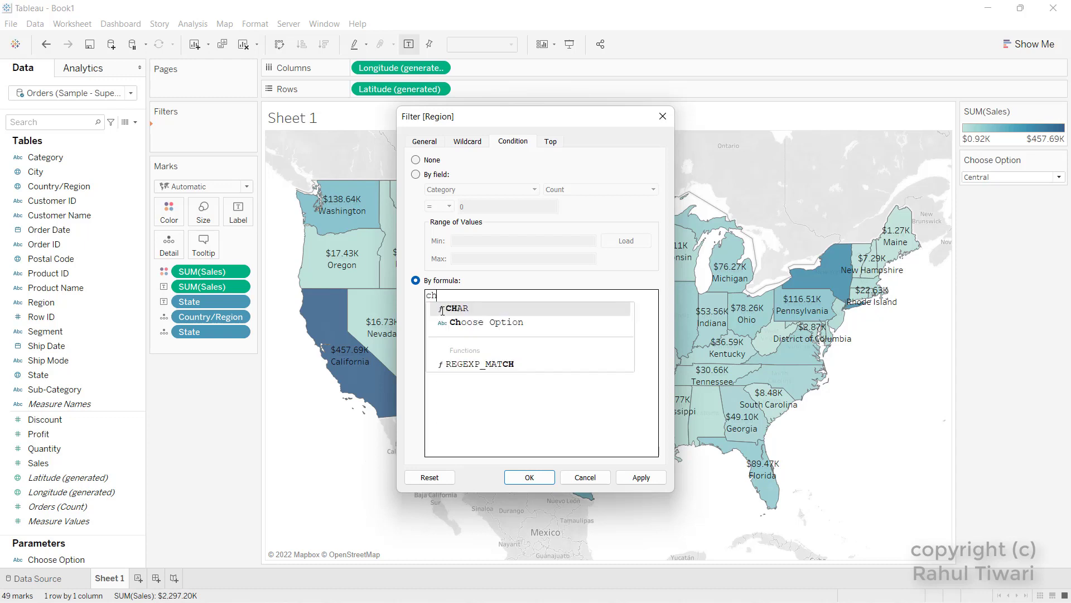
key(Return)
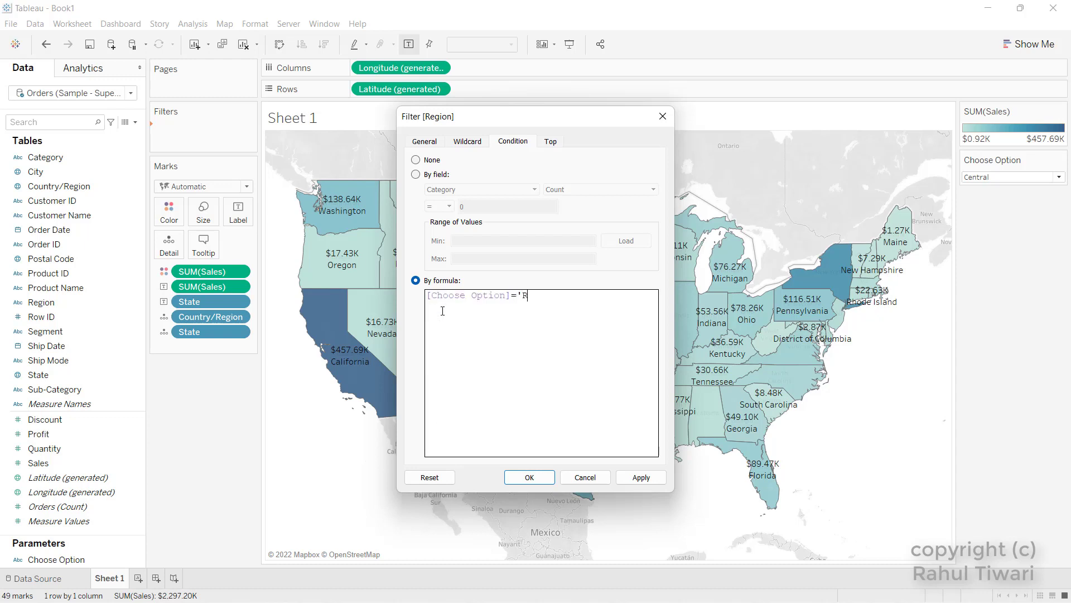
text(='Region')
double_click(550, 294)
key(Delete)
key(Delete)
text(regi)
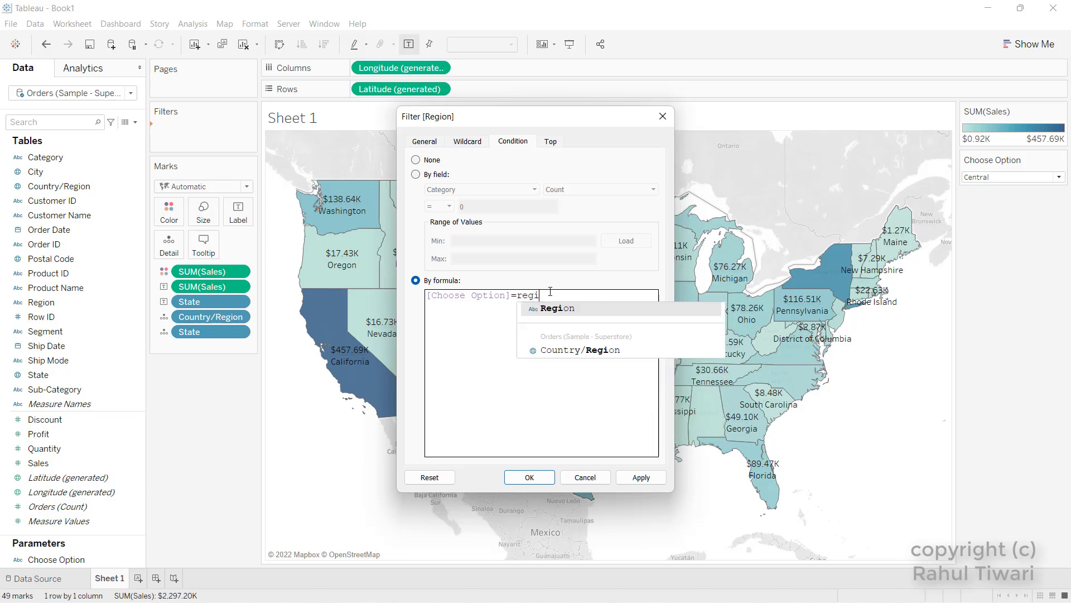
key(Return)
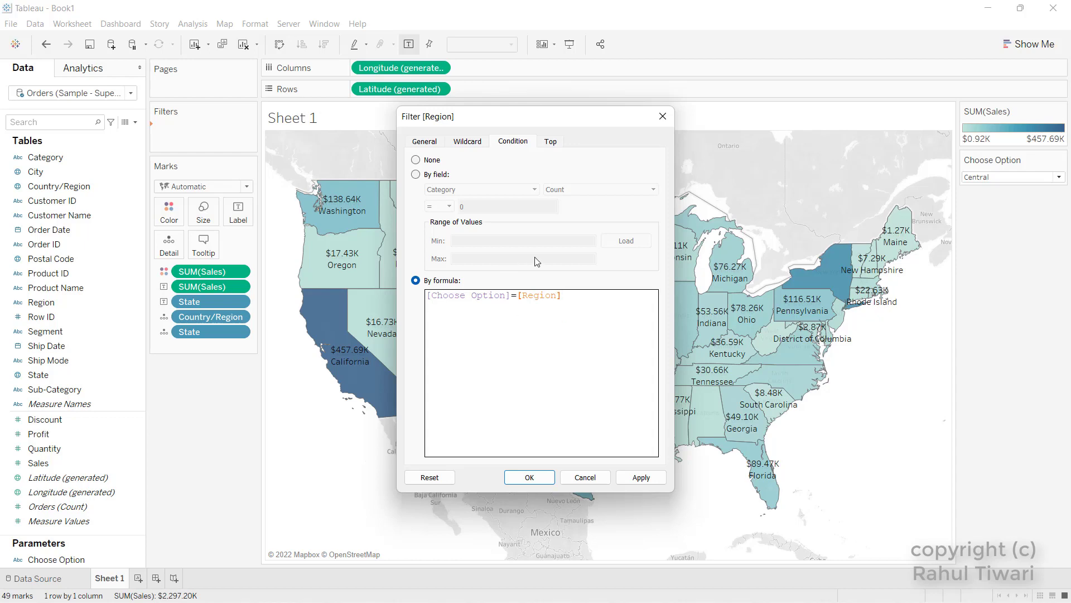
click(529, 477)
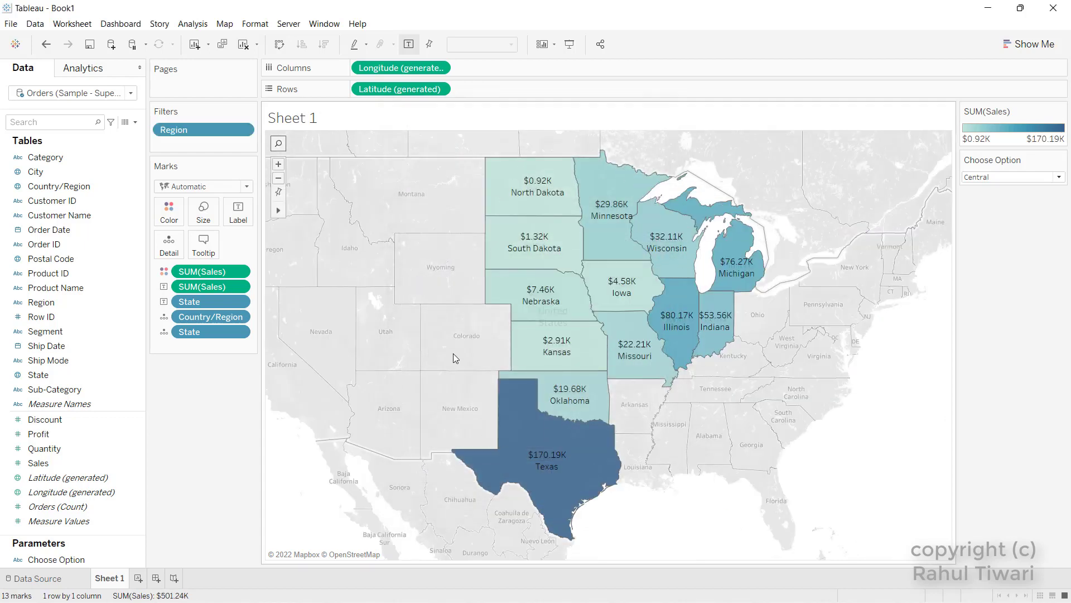
Test the Choose Option parameter on the map with East, South, West and Reset
click(990, 177)
click(977, 202)
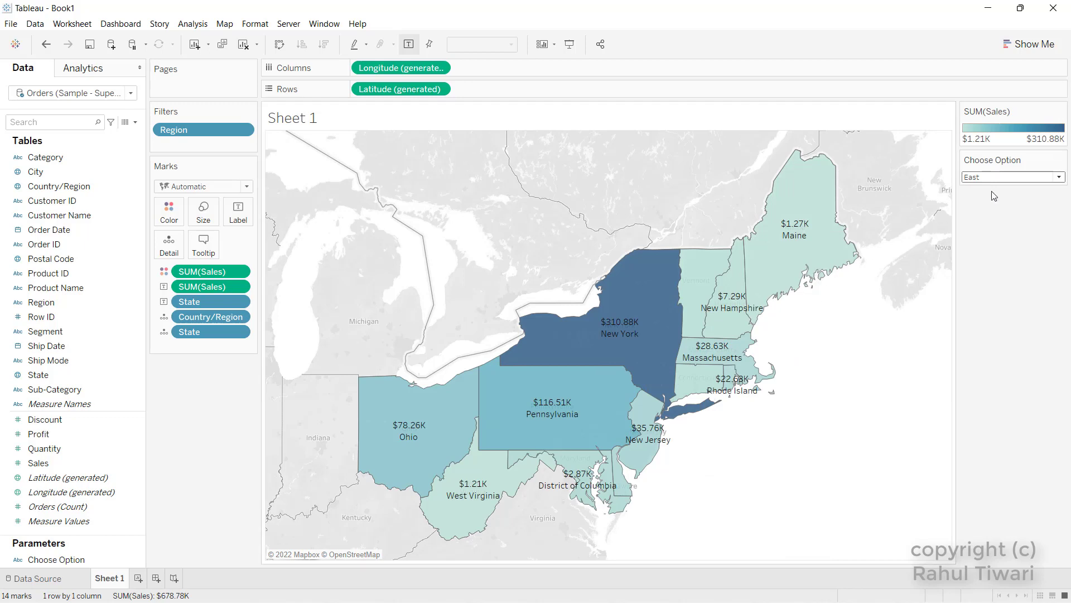
click(977, 178)
click(979, 209)
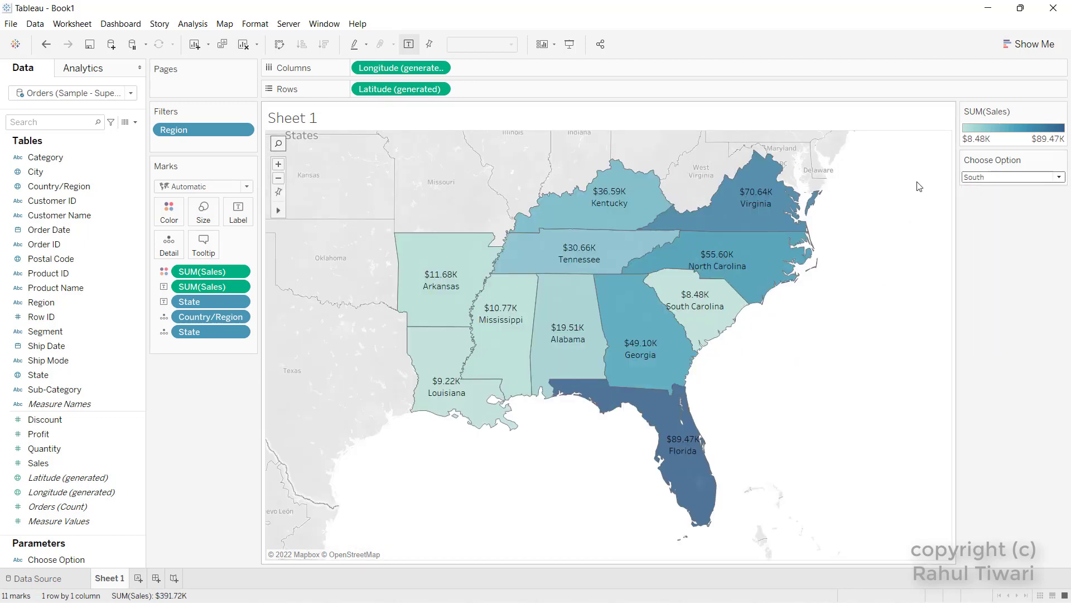
click(975, 177)
click(973, 223)
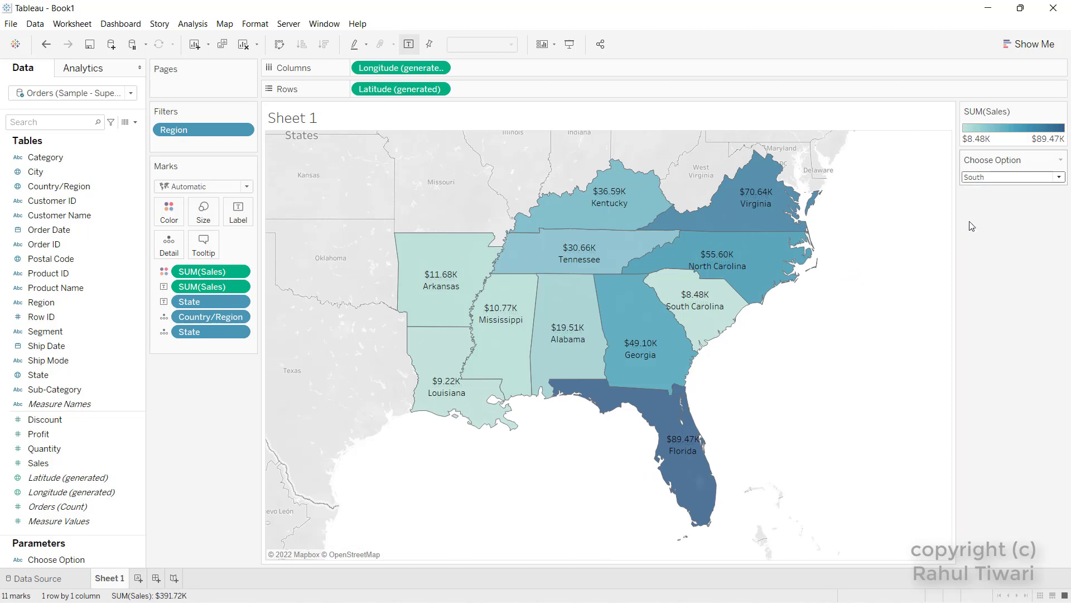
mouse_move(754, 282)
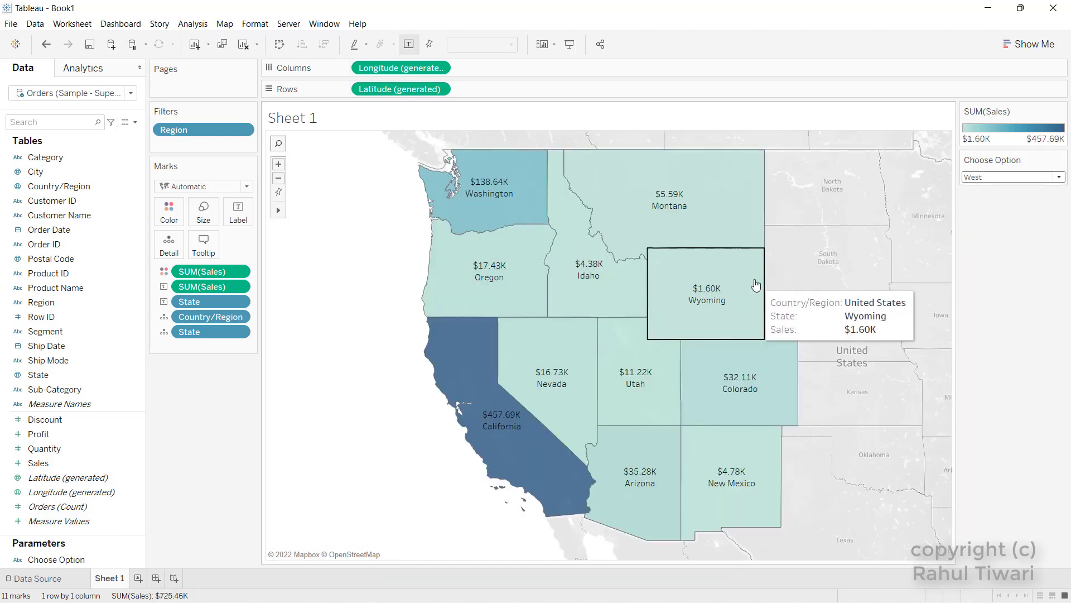
click(983, 179)
click(978, 235)
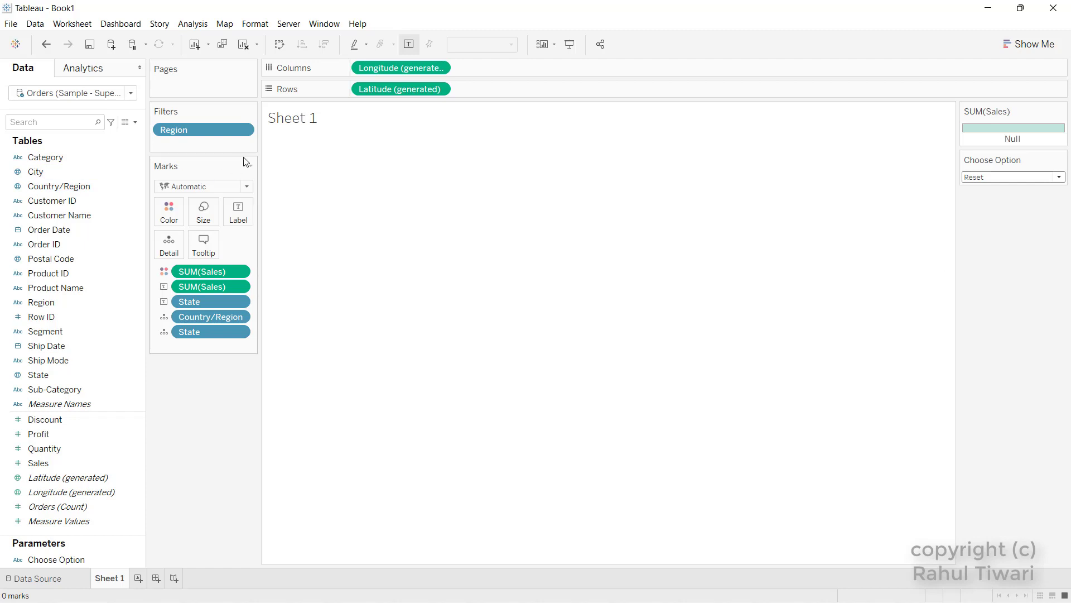
Extend the Region filter's condition formula with OR [Choose Option]="Reset"
click(248, 129)
click(223, 144)
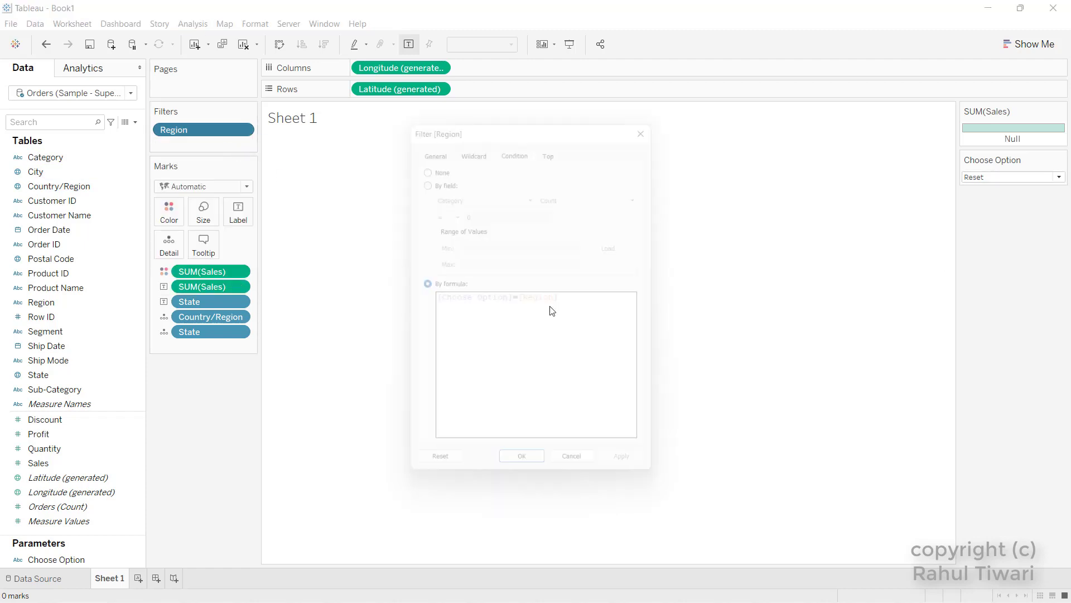
text(OR )
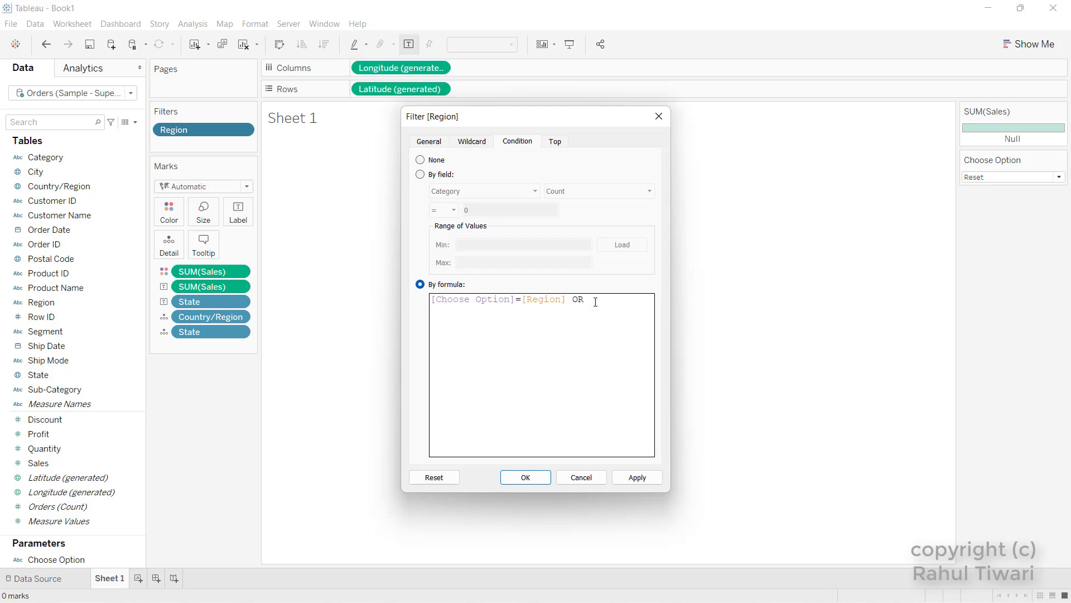
text( cho)
key(Return)
text(=)
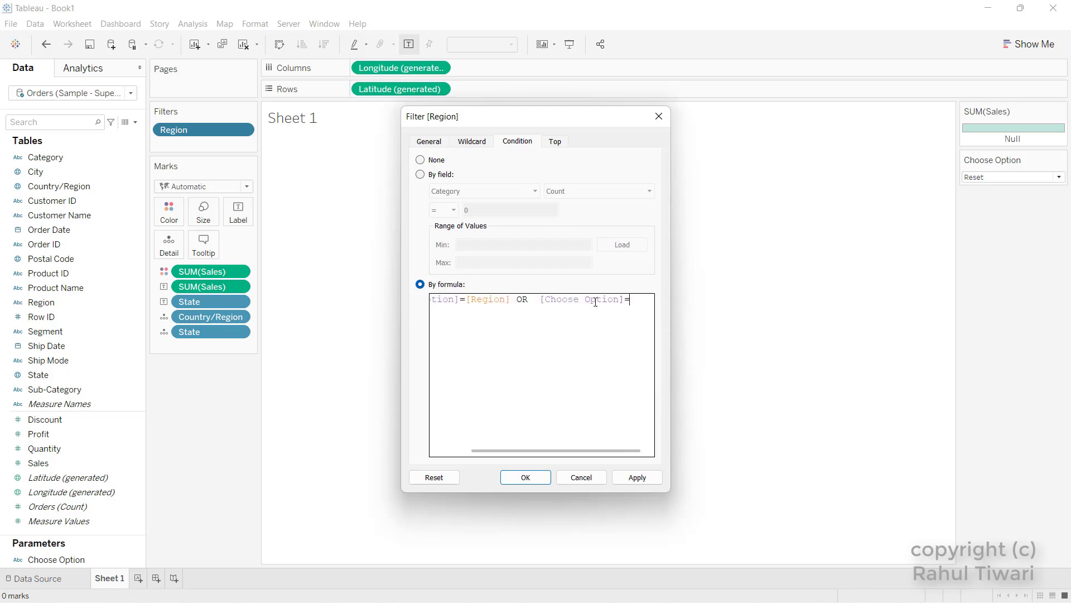
text("Rest")
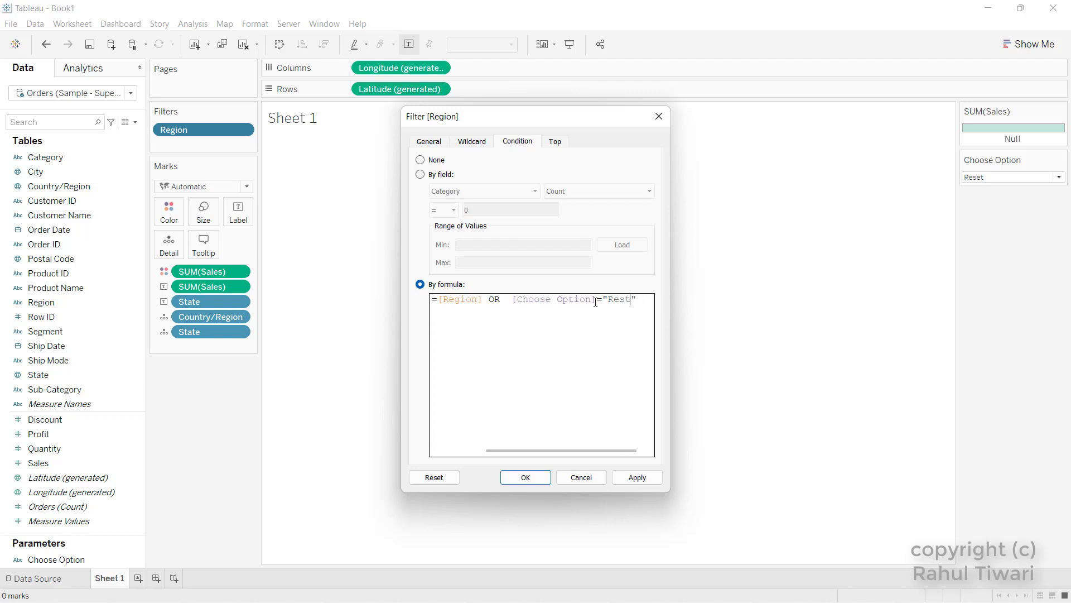
text(e)
click(542, 478)
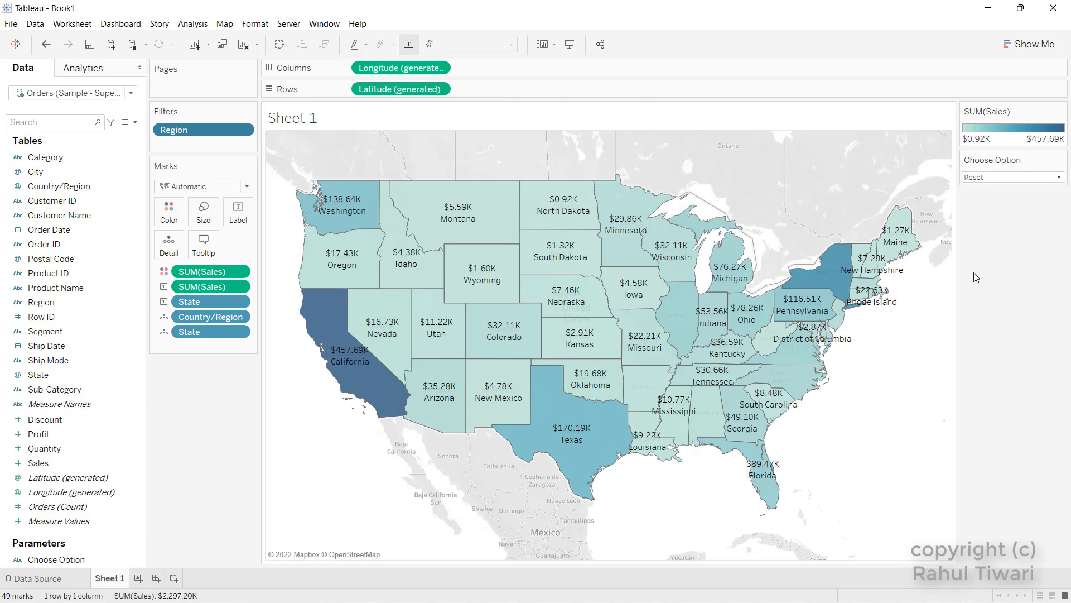
Check the revised filter by choosing Central and East in Choose Option, and return it to Reset
click(981, 179)
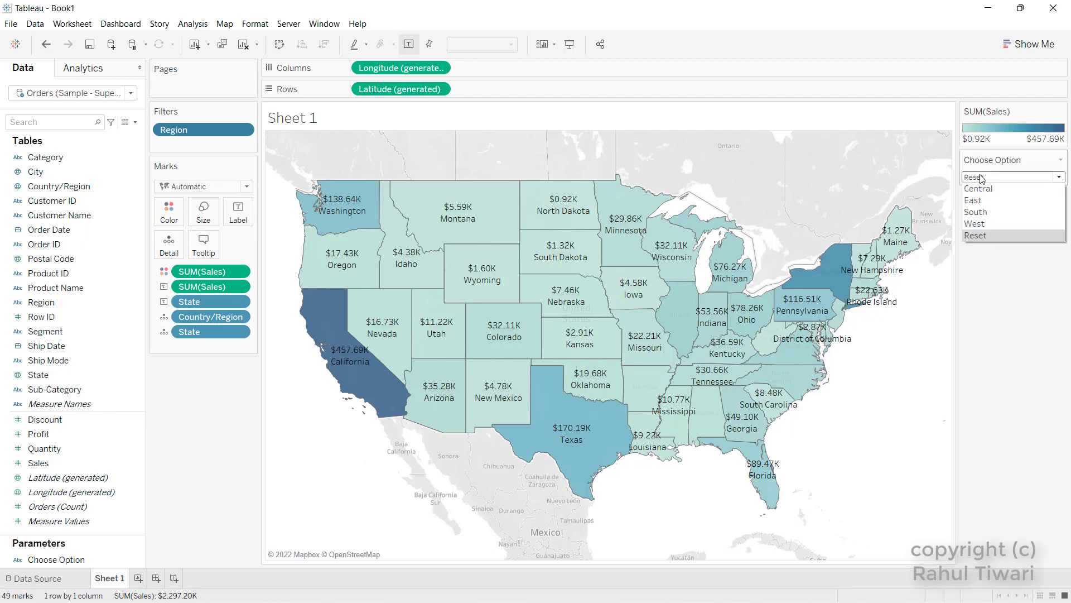
click(979, 189)
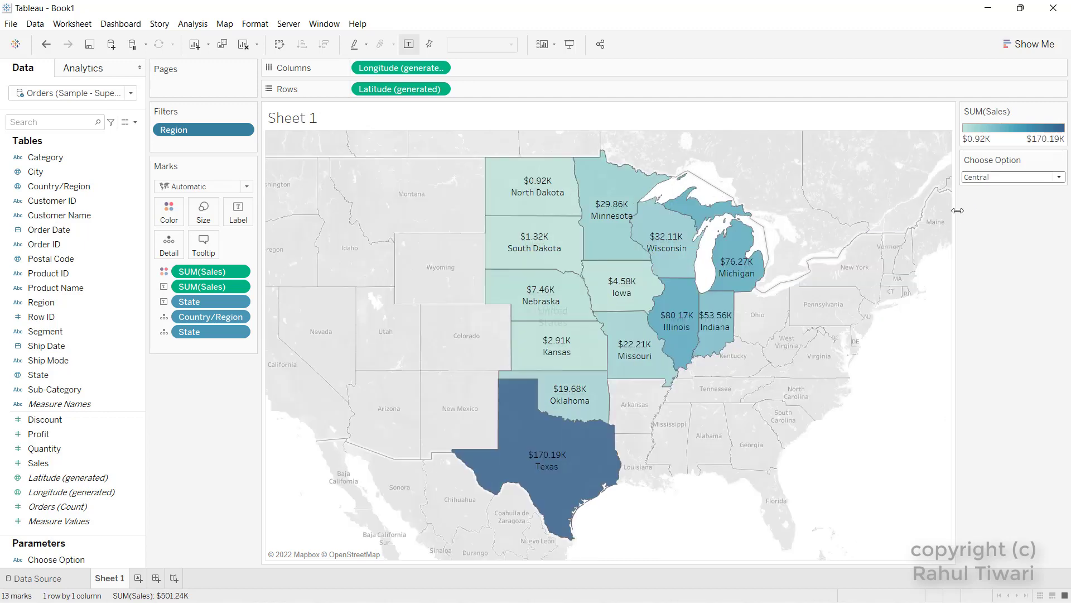
click(975, 177)
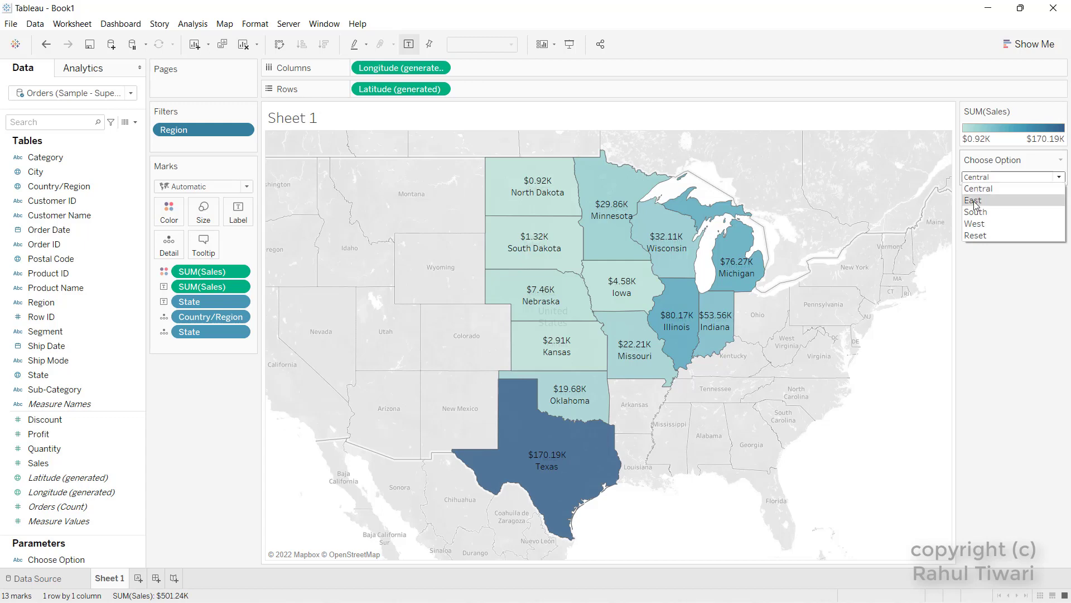
click(973, 200)
click(971, 178)
click(974, 200)
click(976, 177)
click(984, 234)
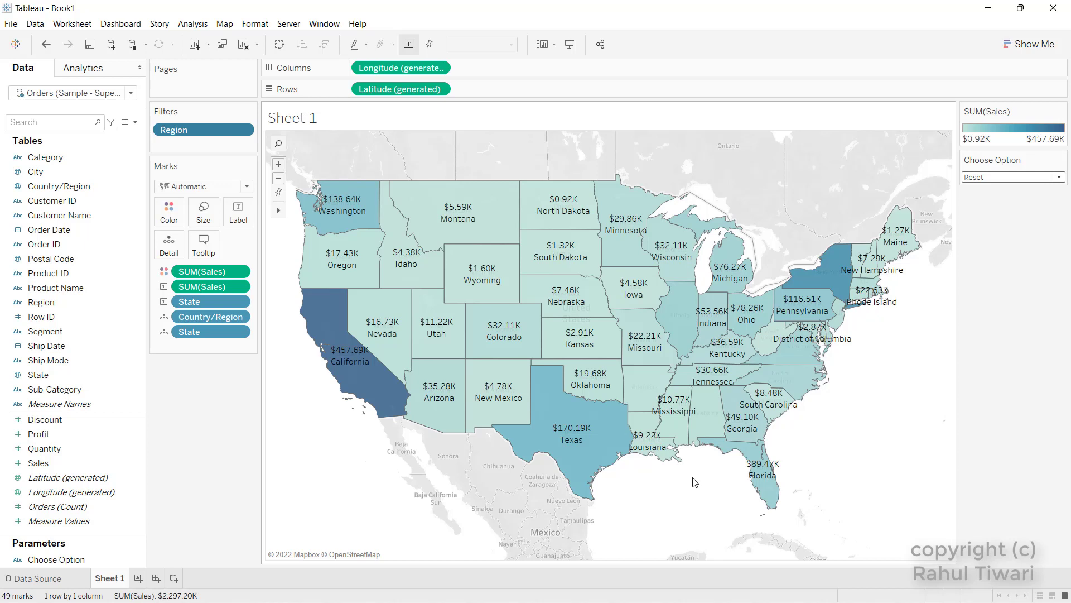
Rename the map worksheet as Map Chart
double_click(108, 583)
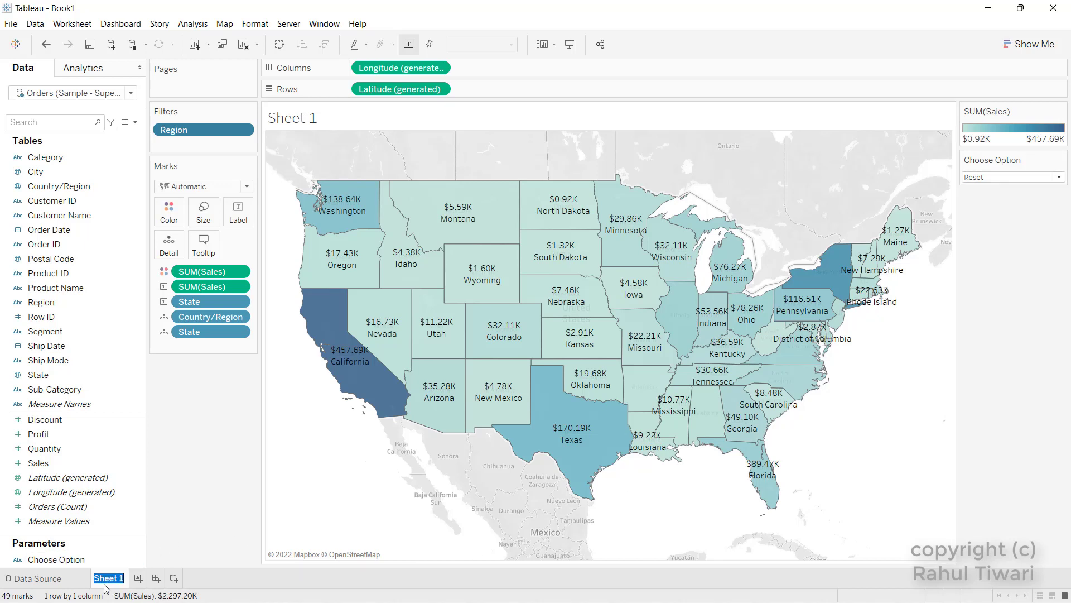
text(Map Chart)
key(Return)
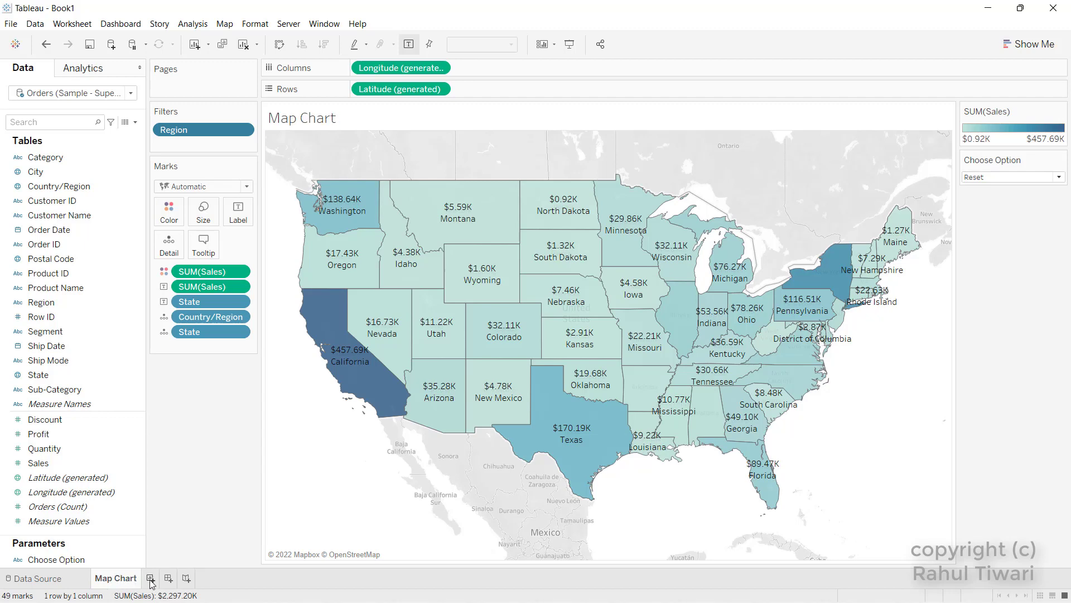
Add a new worksheet named Sales Numbers
click(150, 578)
text(Sal)
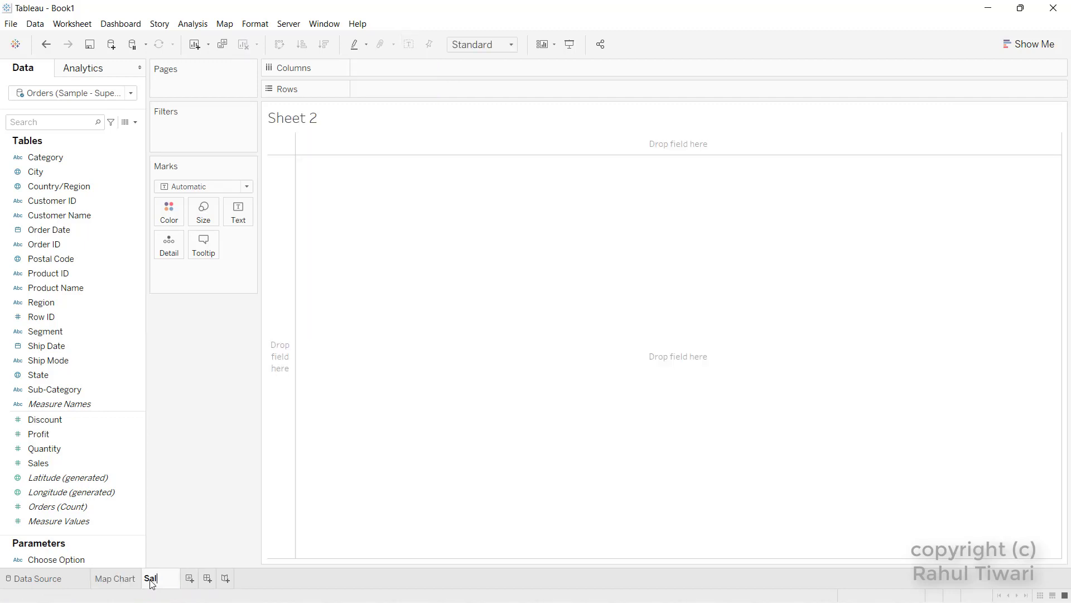
text(es Numbers)
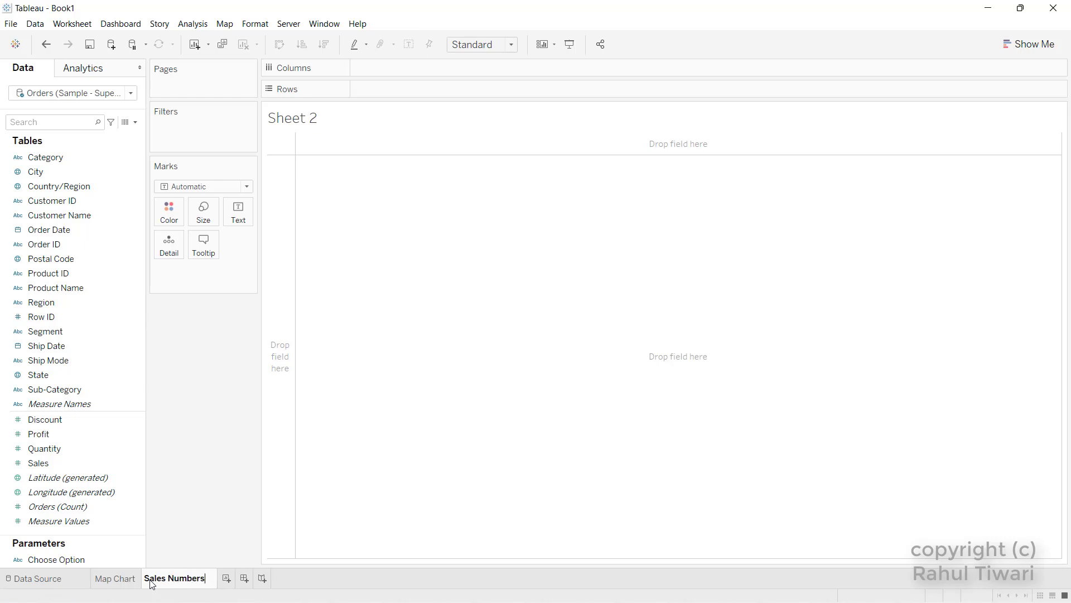
key(Return)
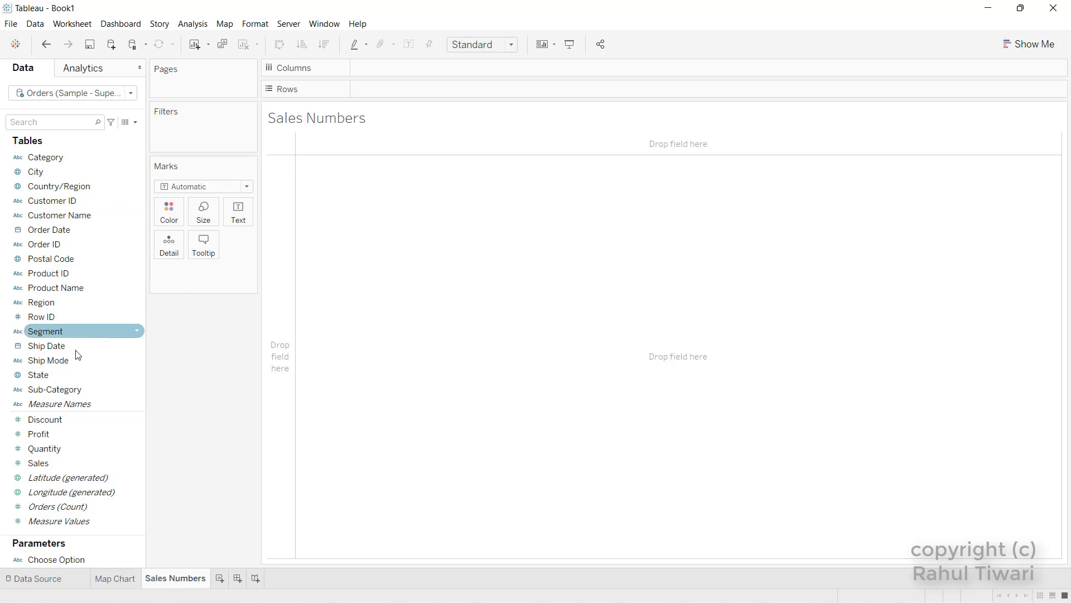
Show Sales as text on the sheet, formatted as custom currency in Millions (M) with a $ prefix
drag(39, 462, 237, 216)
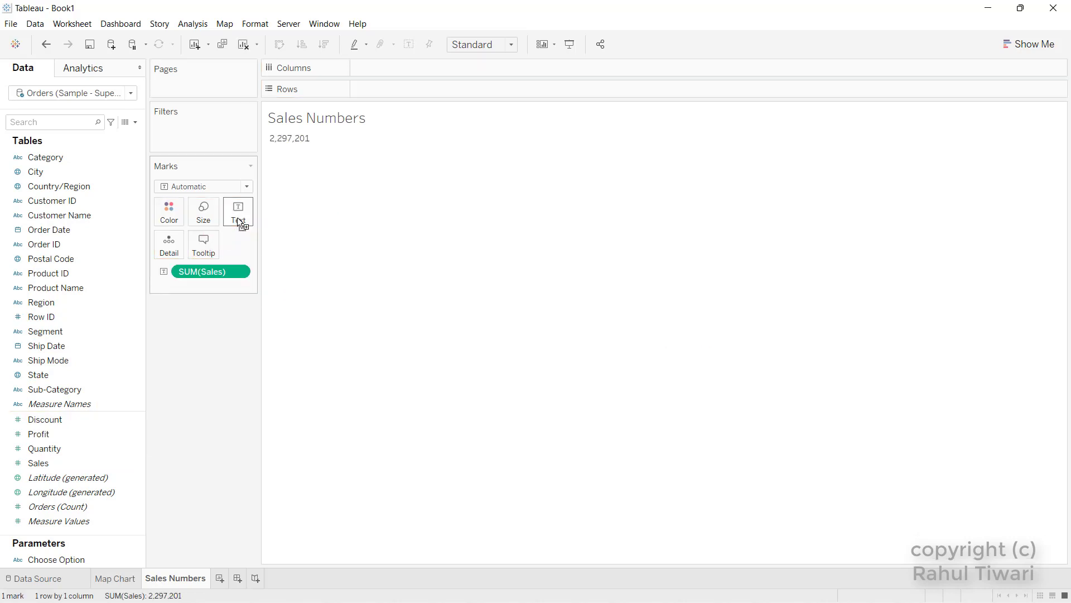
click(239, 271)
click(231, 325)
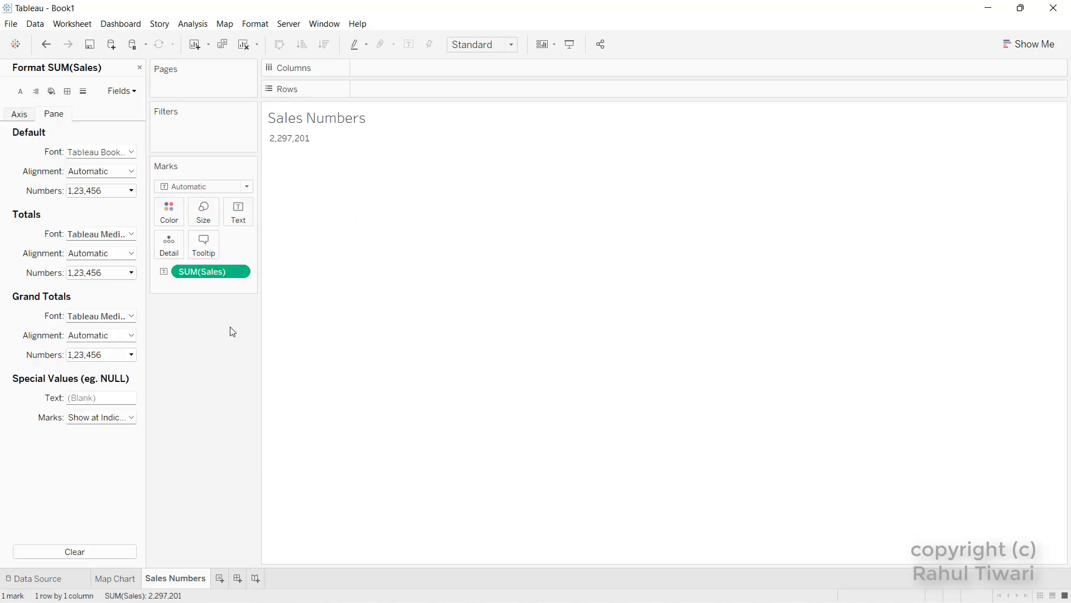
click(101, 190)
click(101, 247)
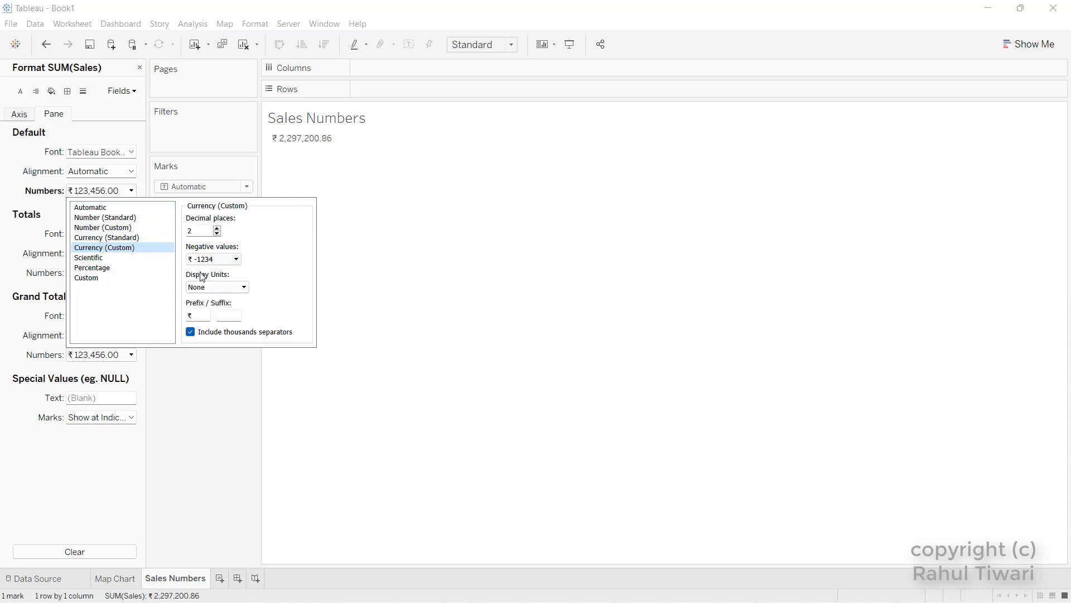
click(208, 287)
click(206, 315)
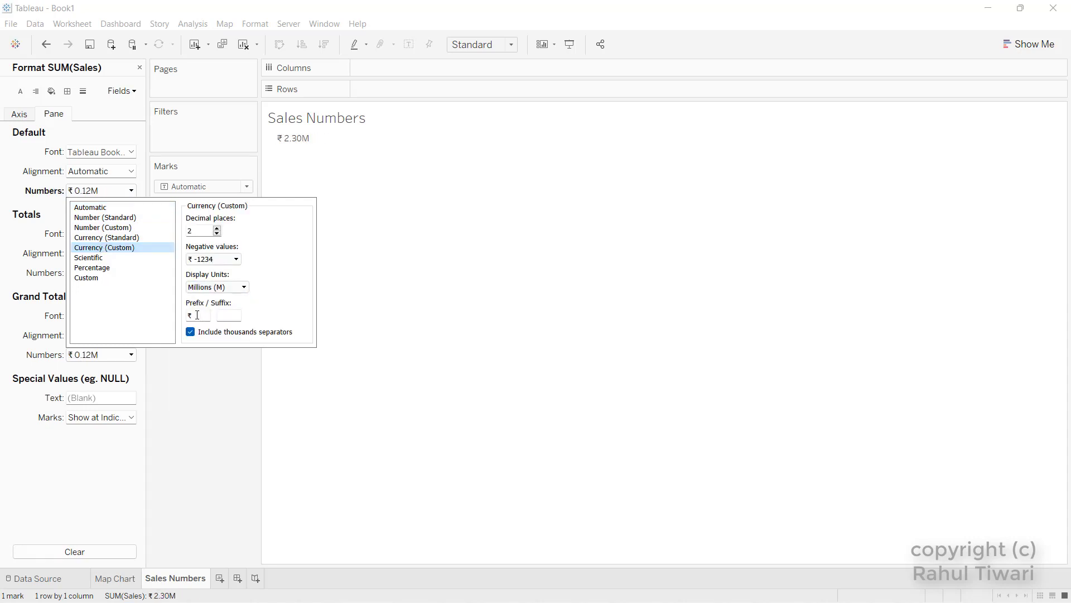
text($)
click(396, 316)
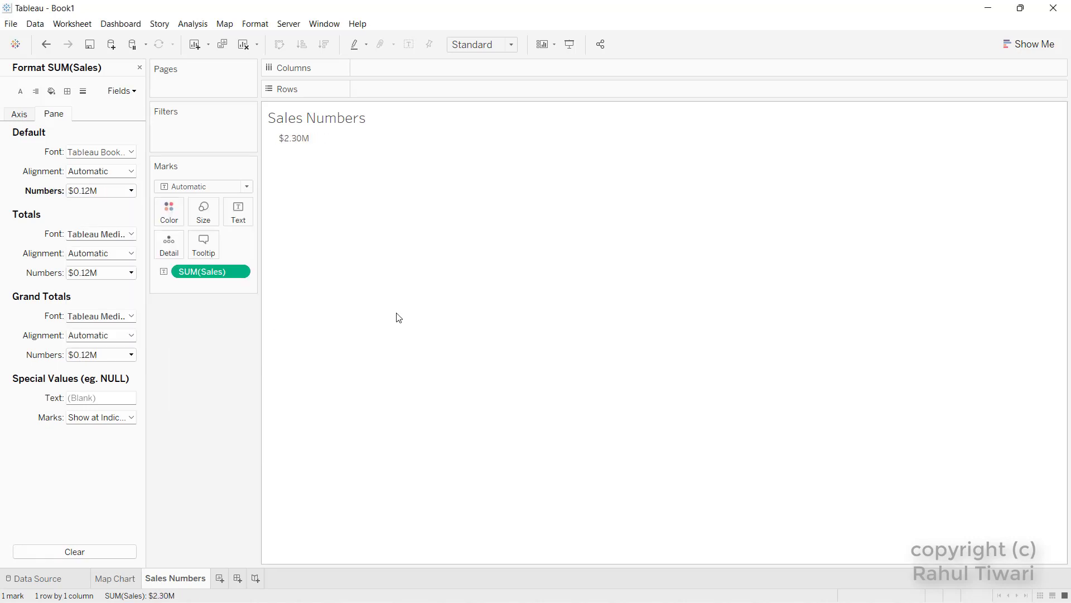
Format the Sales value's default font as bold at size 20
click(105, 154)
click(115, 188)
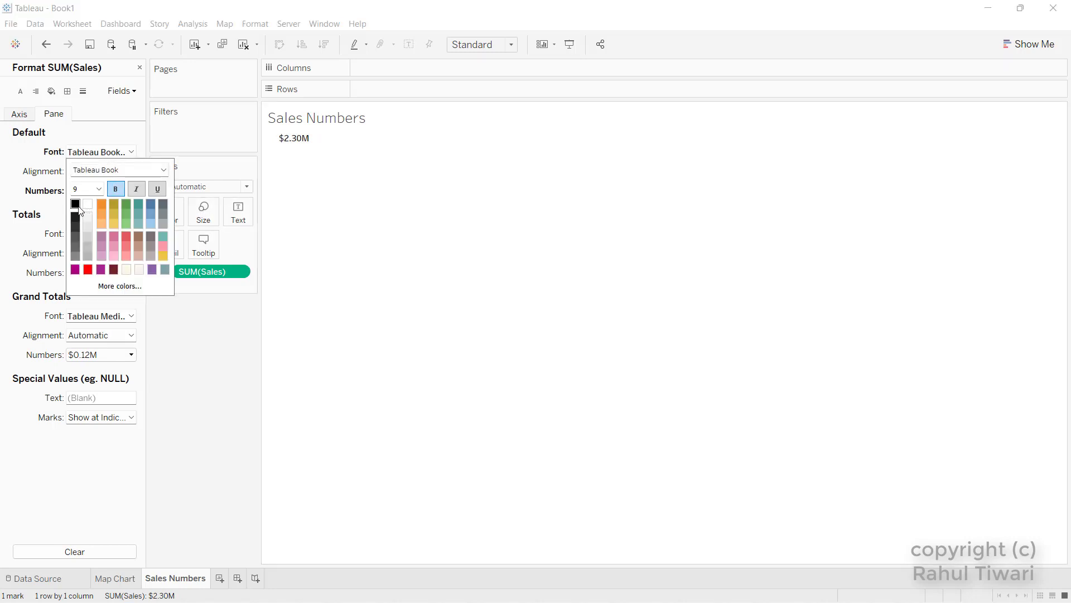
click(99, 189)
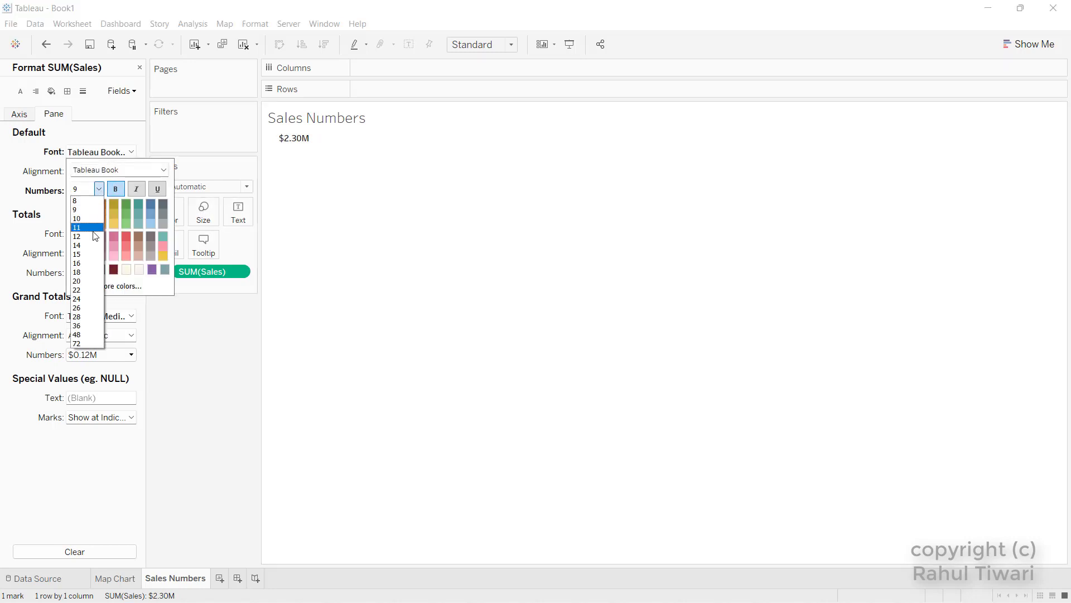
click(87, 268)
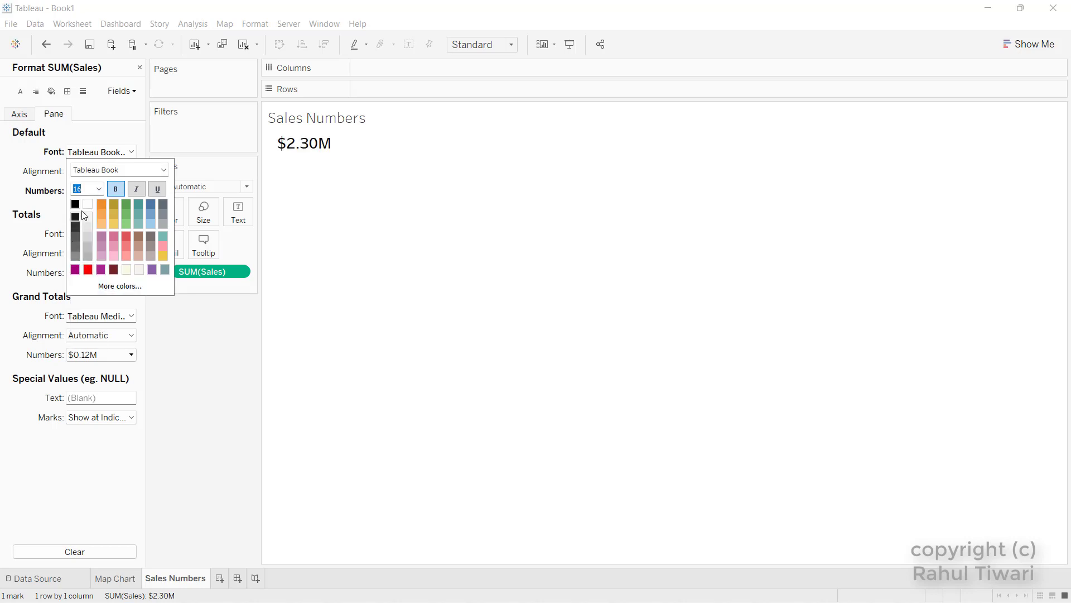
click(98, 189)
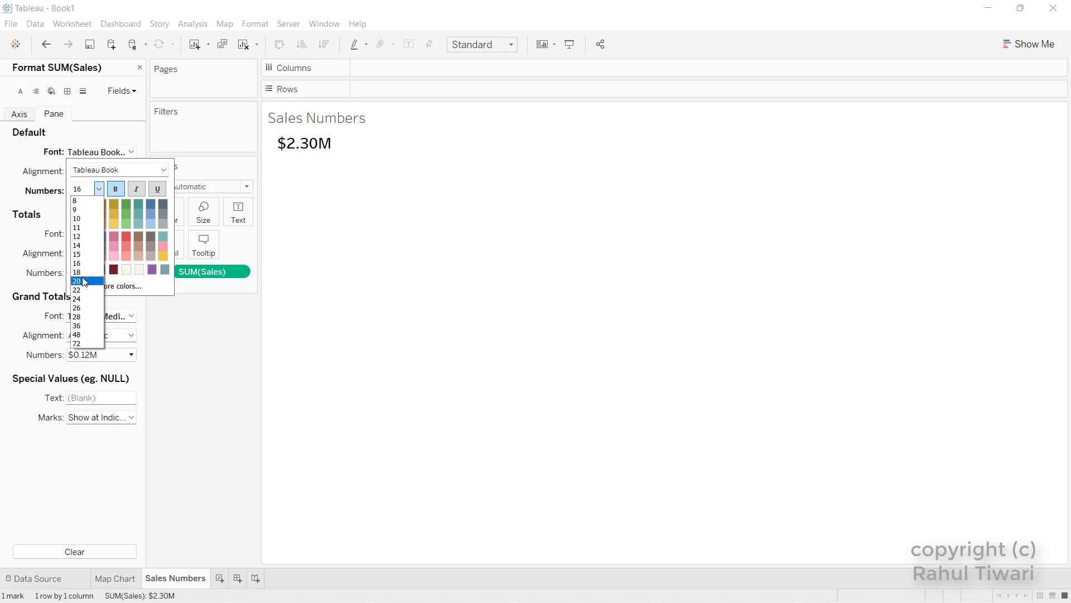
click(83, 278)
click(359, 296)
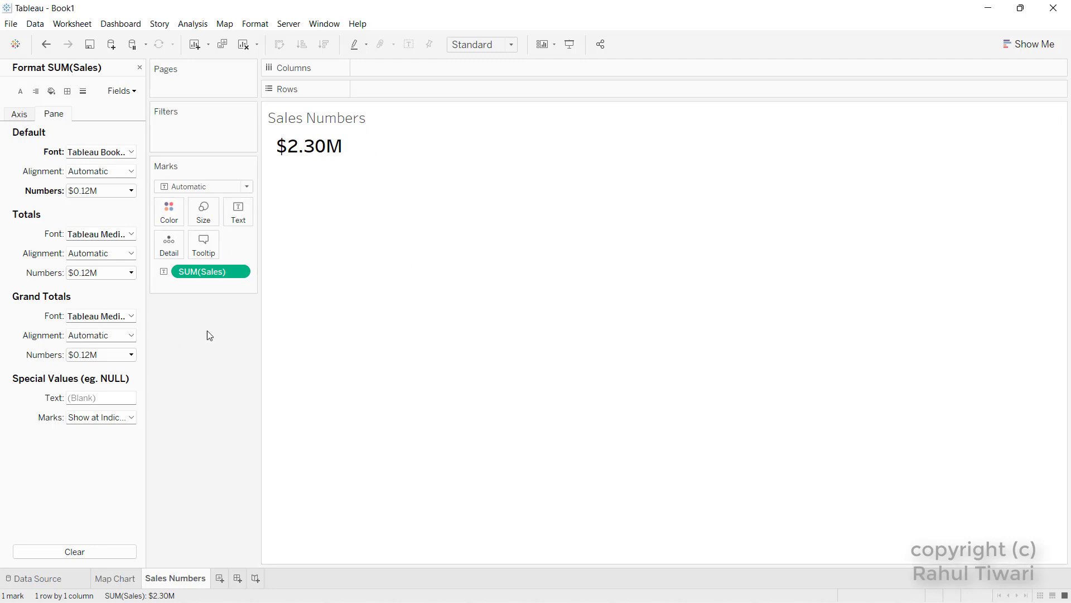
Close the formatting pane and show the Choose Option parameter control on the Sales Numbers sheet
click(140, 69)
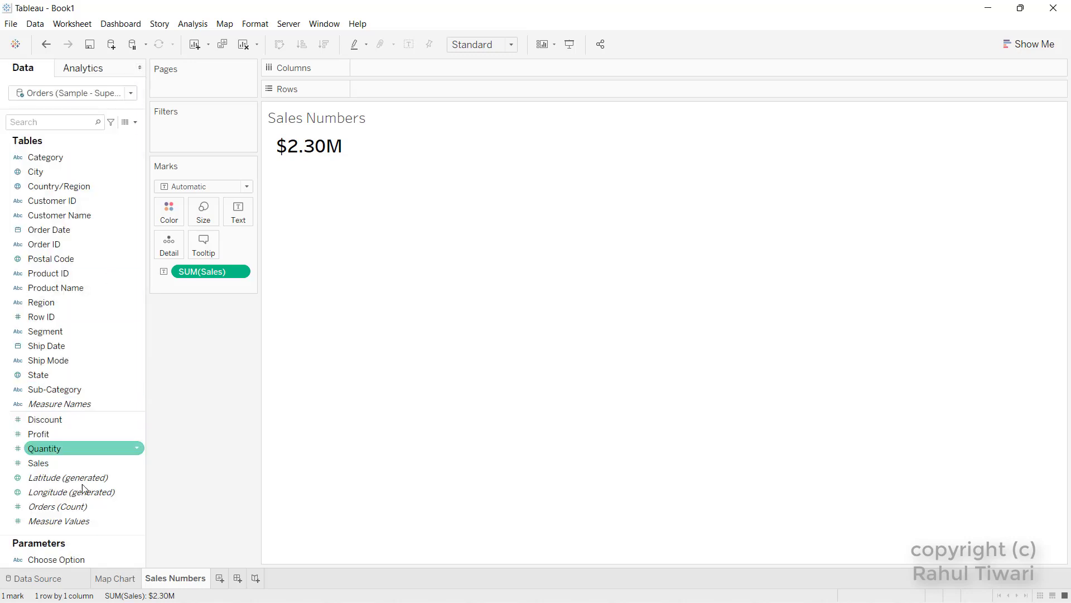
right_click(69, 558)
click(139, 356)
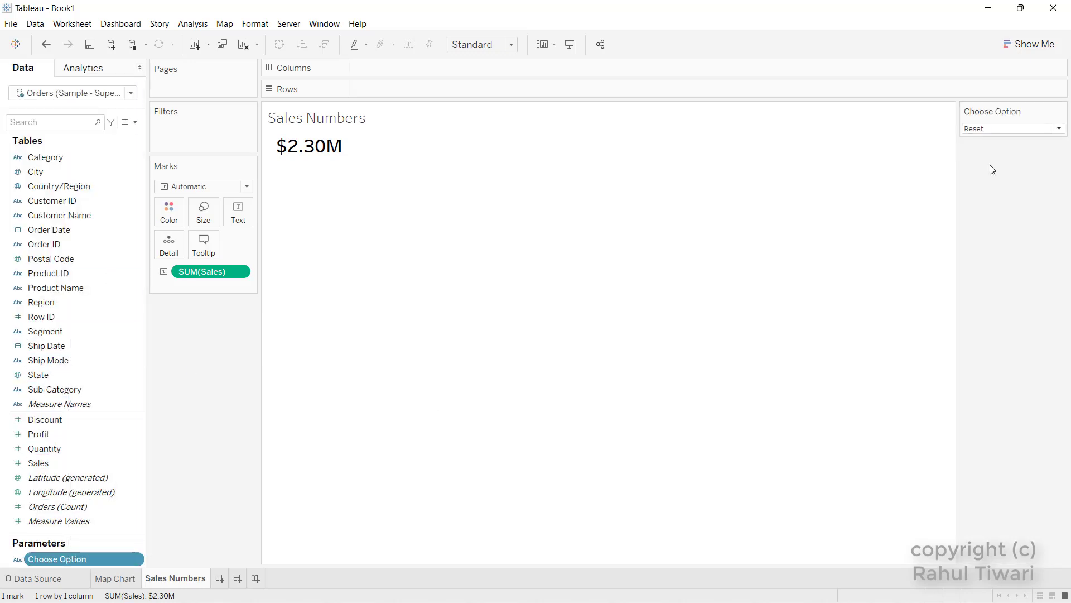
drag(53, 299, 187, 130)
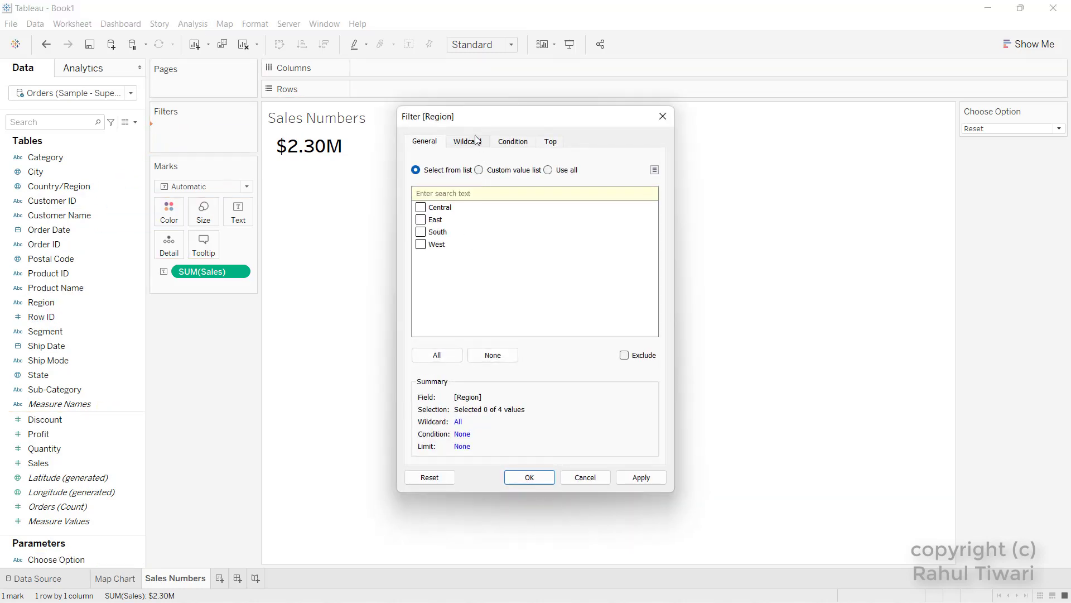
click(506, 144)
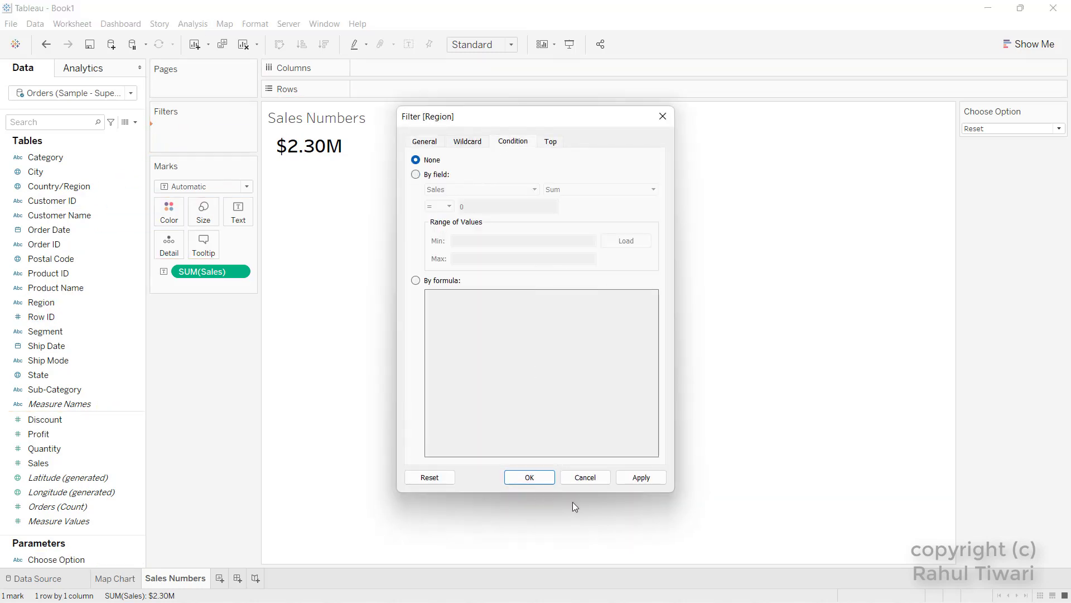
click(583, 477)
Apply the Map Chart sheet's Region filter to the Sales Numbers worksheet as well
click(116, 579)
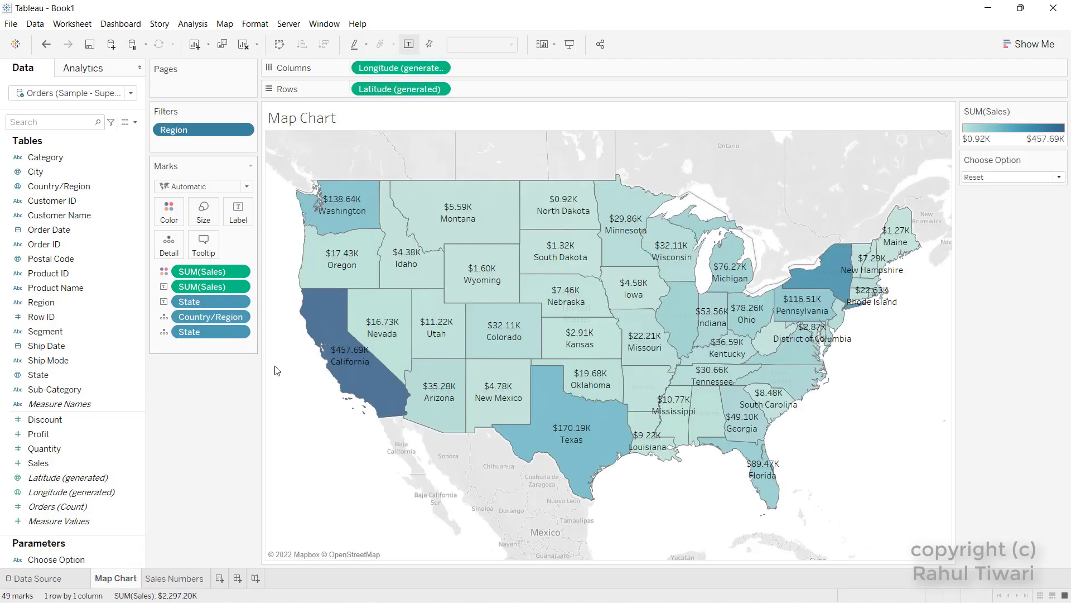
click(242, 132)
mouse_move(242, 207)
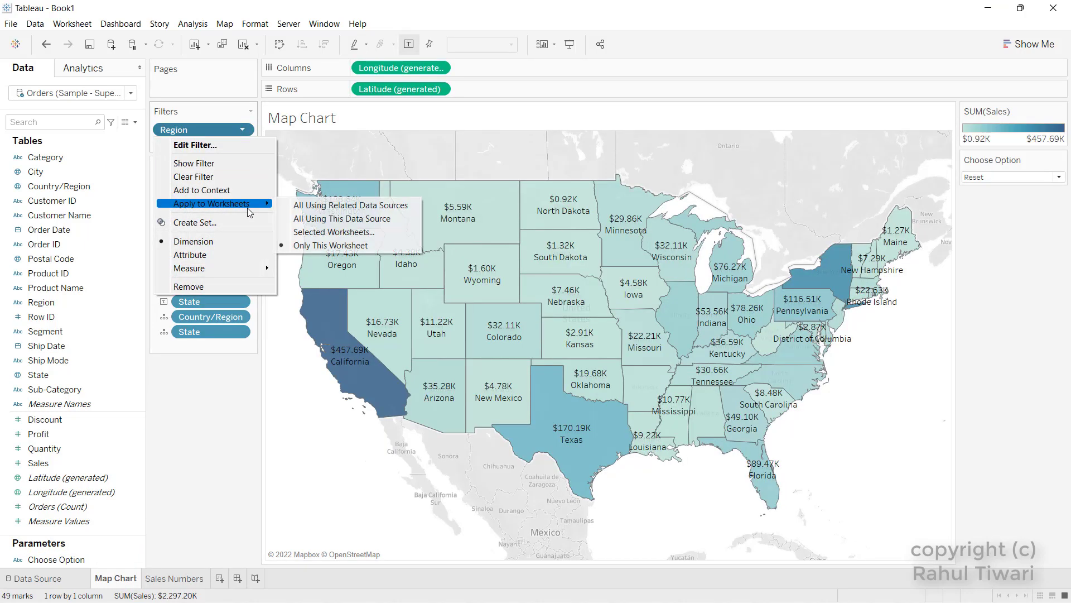
click(308, 232)
click(402, 269)
click(593, 410)
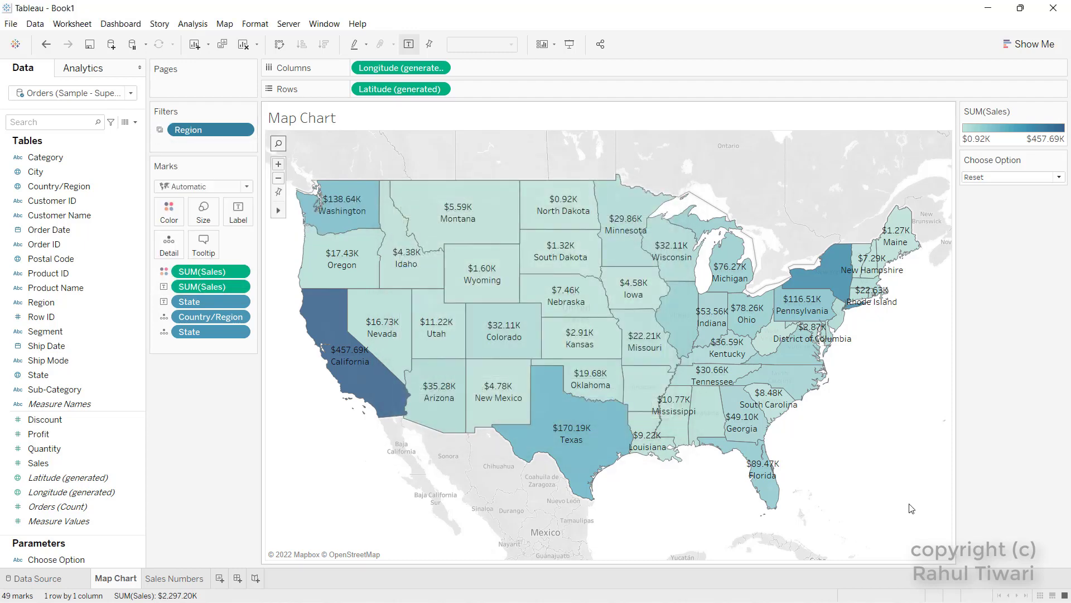
Check the Sales Numbers total with Choose Option at Central, East, South and West, then return it to Reset
click(167, 578)
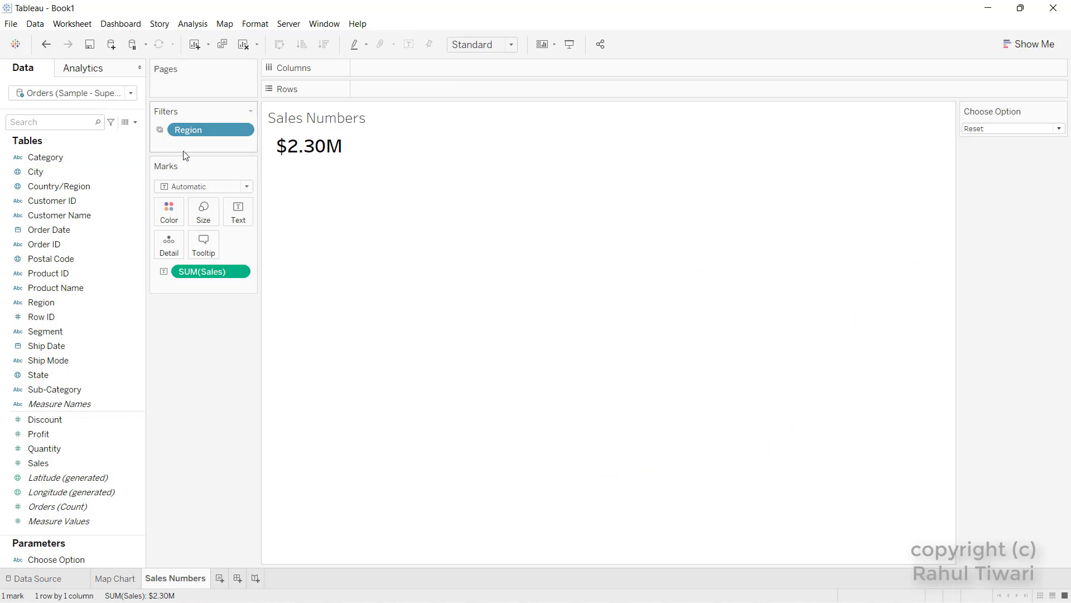
click(996, 129)
click(993, 140)
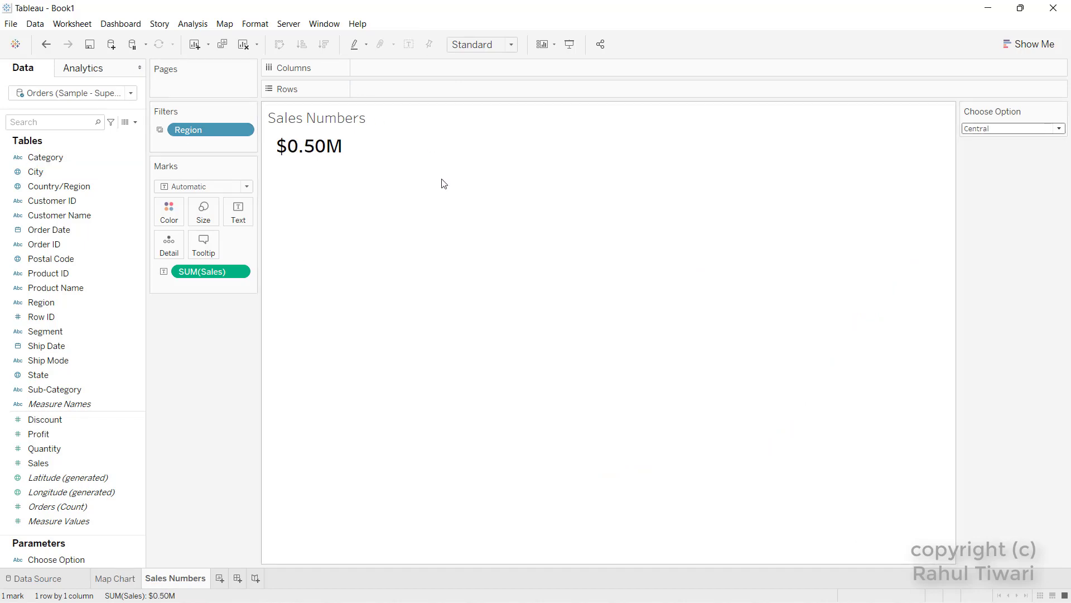
click(997, 129)
click(981, 151)
click(987, 131)
click(980, 164)
click(981, 129)
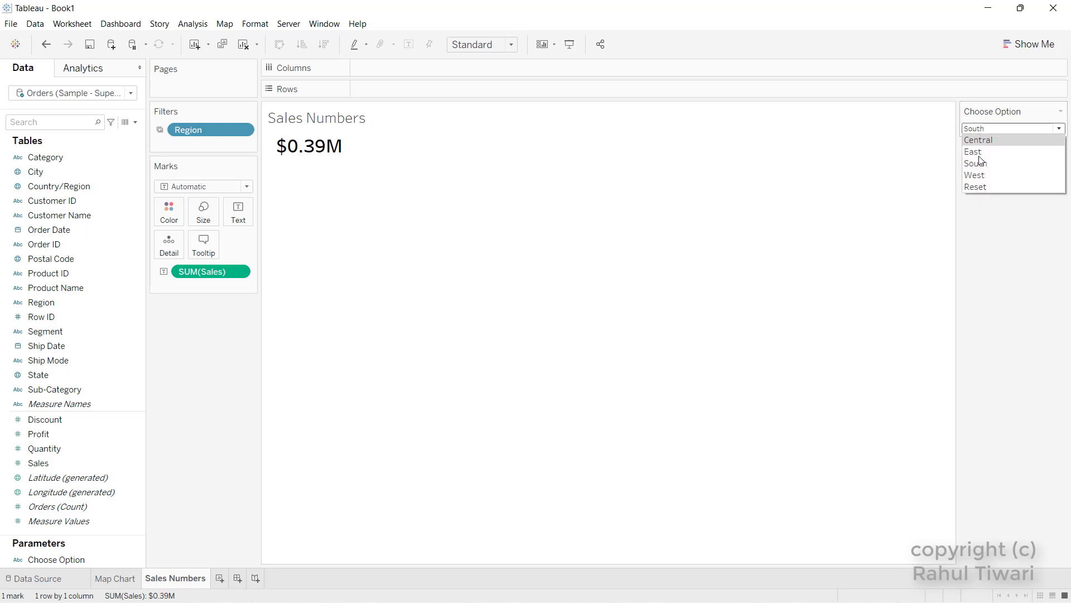
click(976, 176)
click(982, 129)
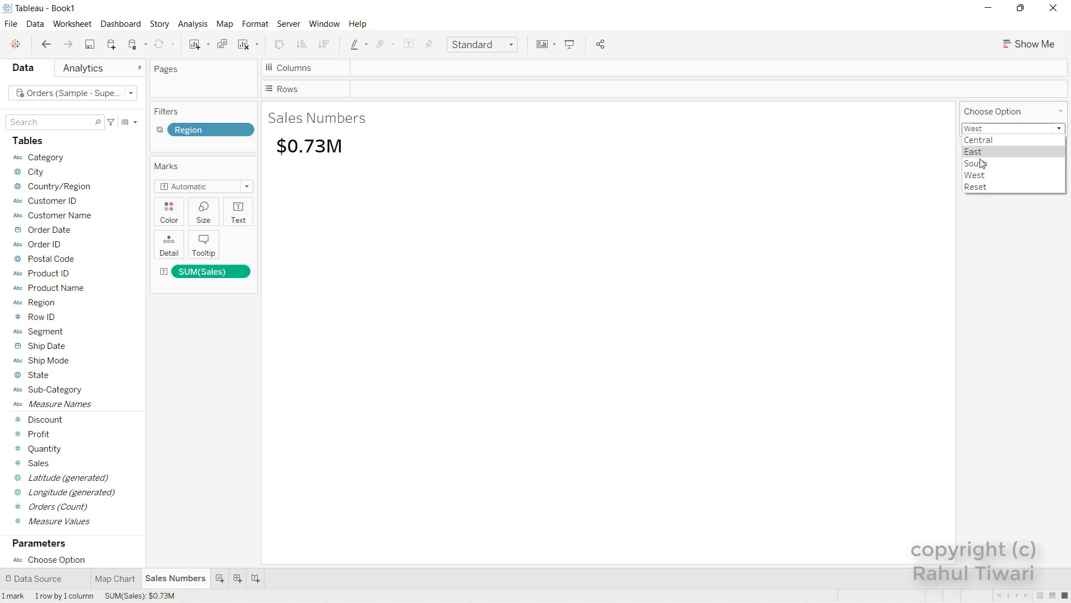
click(975, 187)
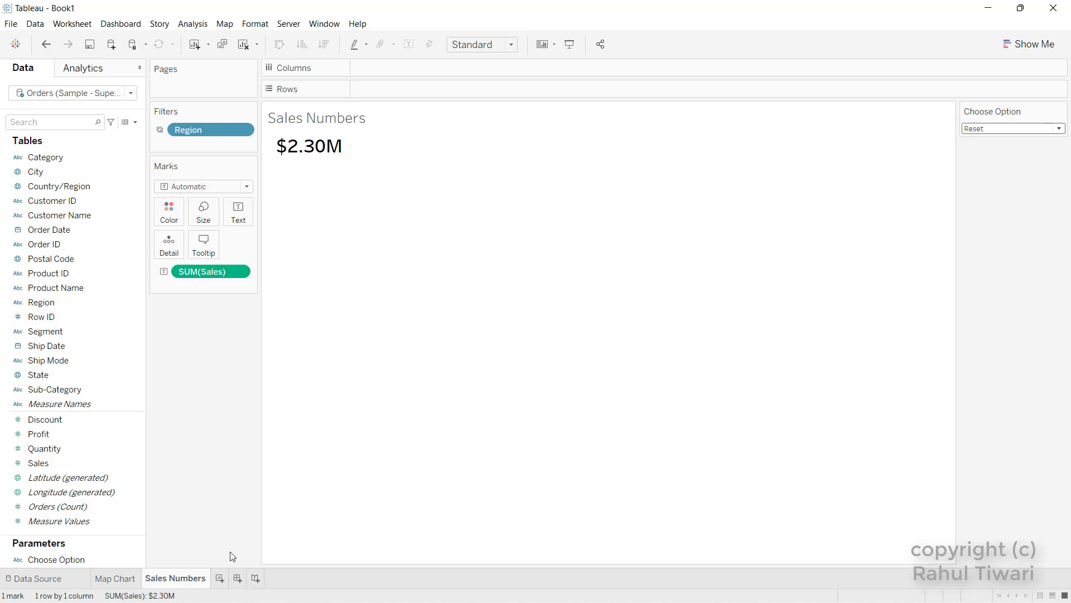
Add a new worksheet and create a calculated field named Reset with the formula "Reset" as a quoted string
click(221, 580)
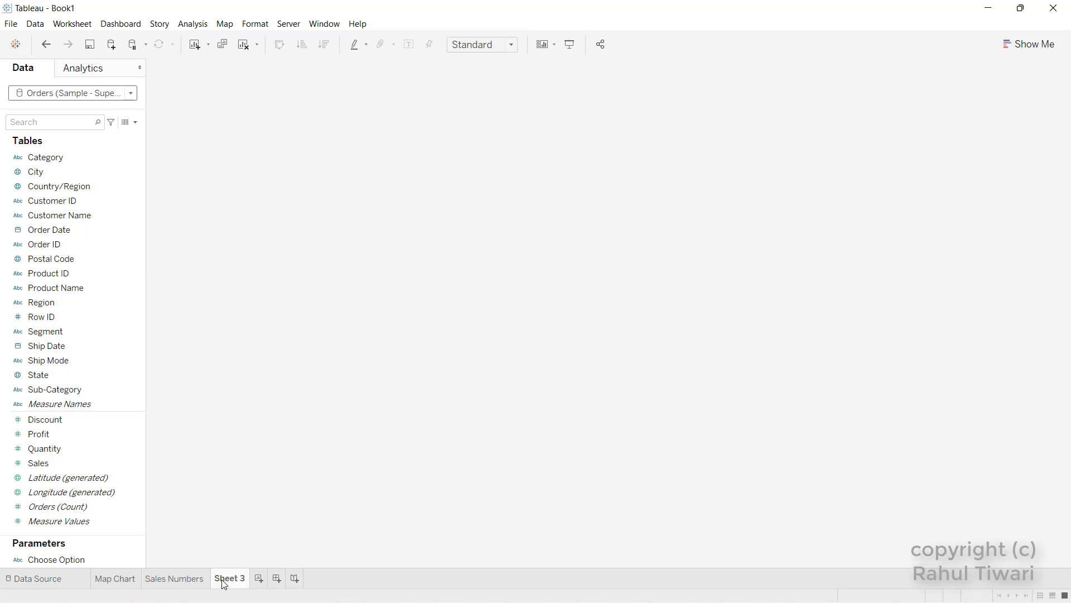
click(135, 122)
click(118, 137)
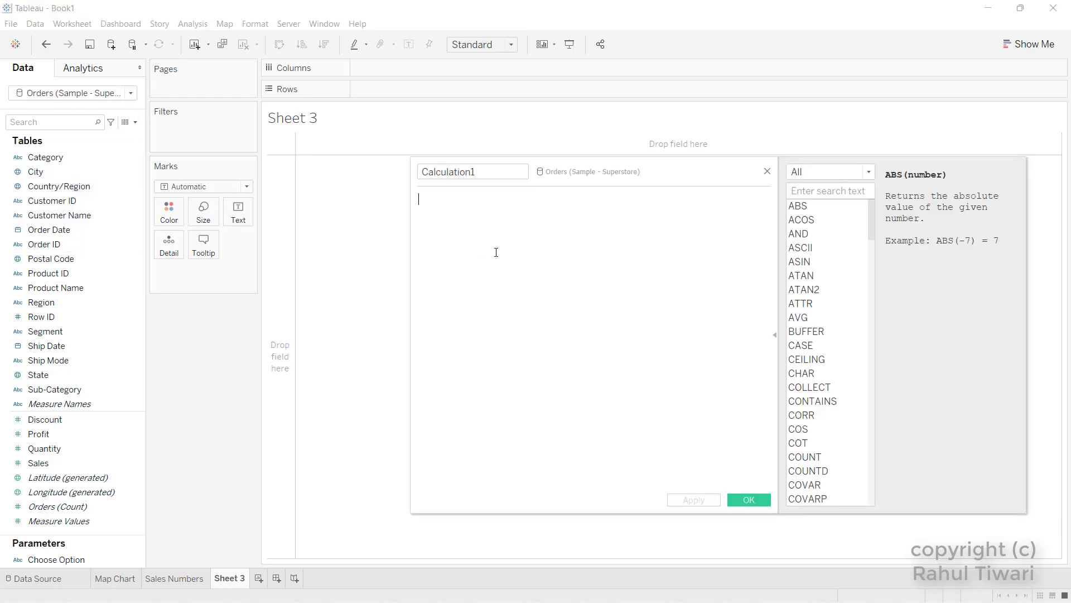
text(Reset)
key(Home)
text(")
text(")
double_click(474, 172)
text(R)
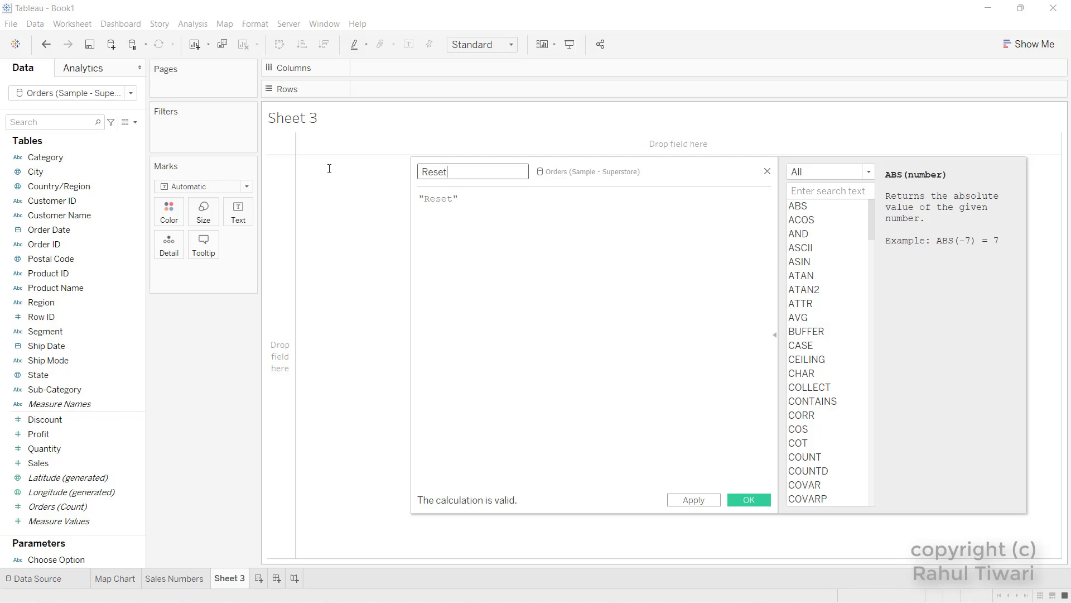
click(749, 502)
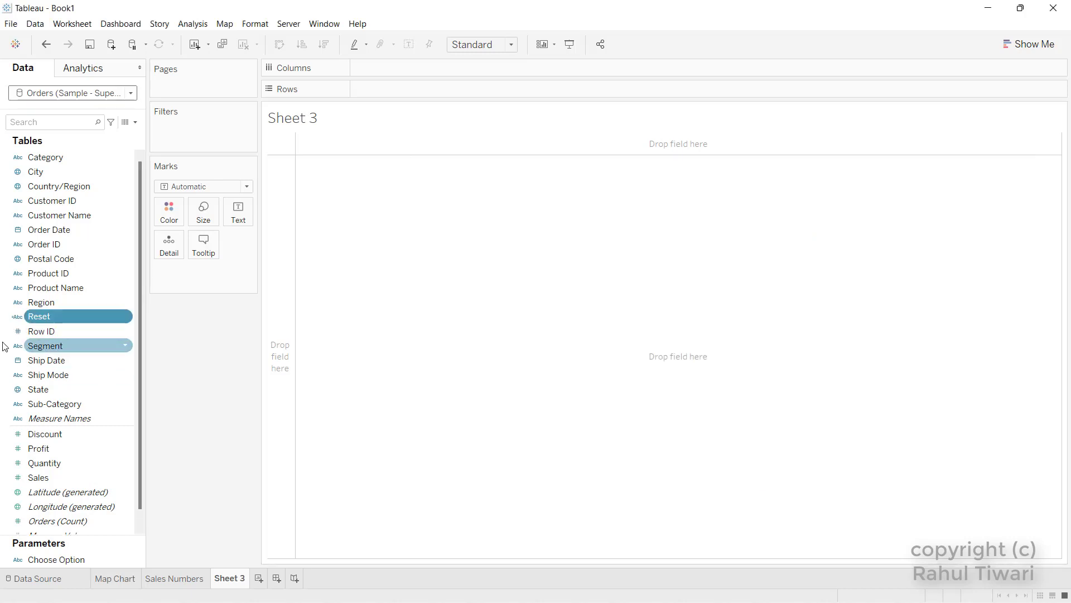
Set the mark type to Square and place the Reset field on Detail
click(203, 186)
click(173, 260)
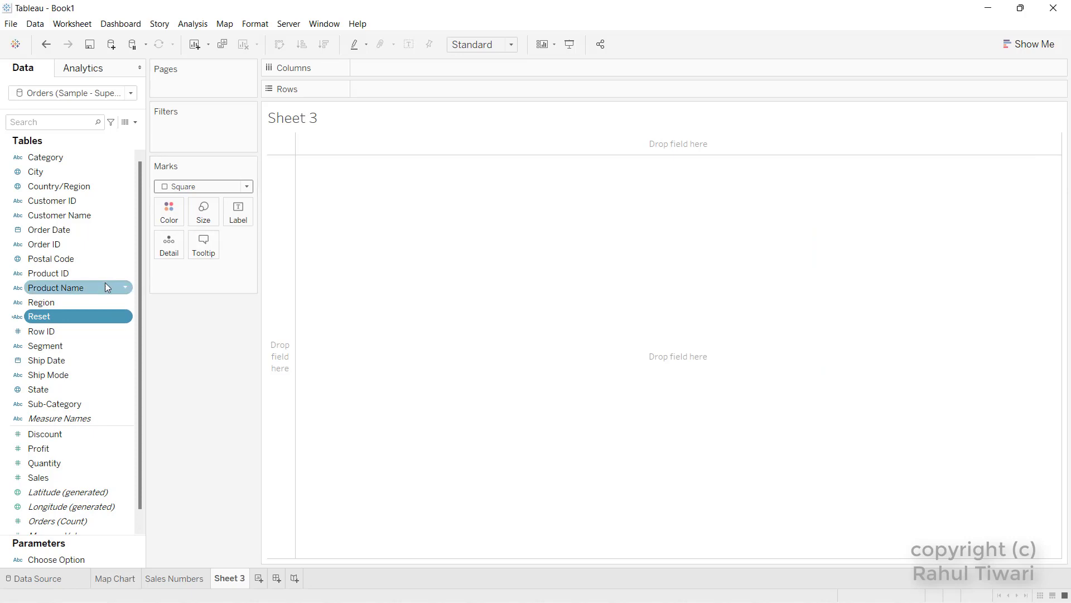
drag(48, 317, 172, 236)
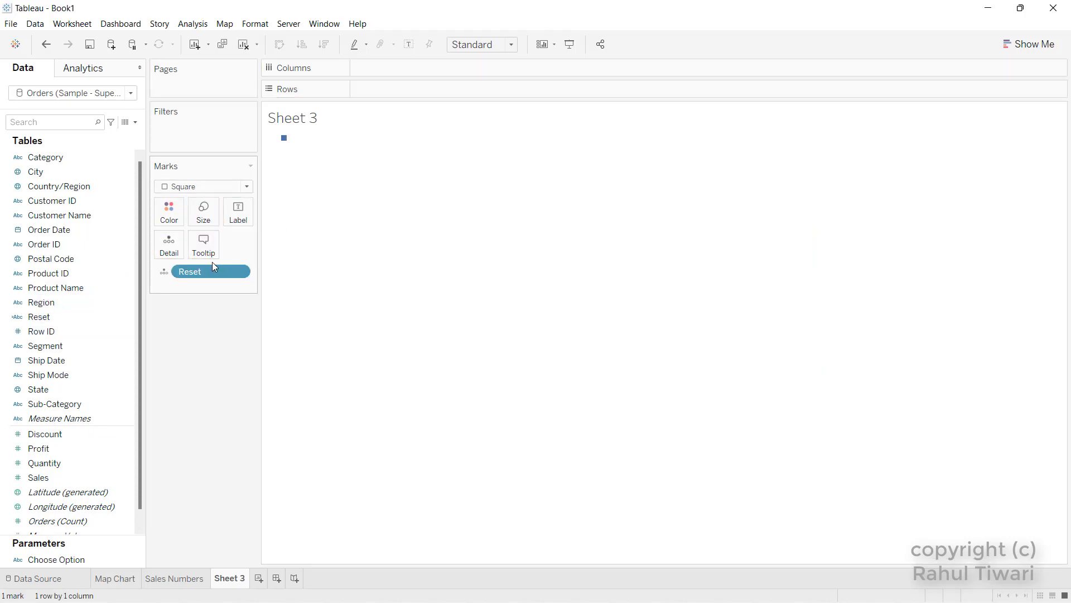
Change the mark type to Shape and assign the Reset field to the Shape encoding
click(189, 183)
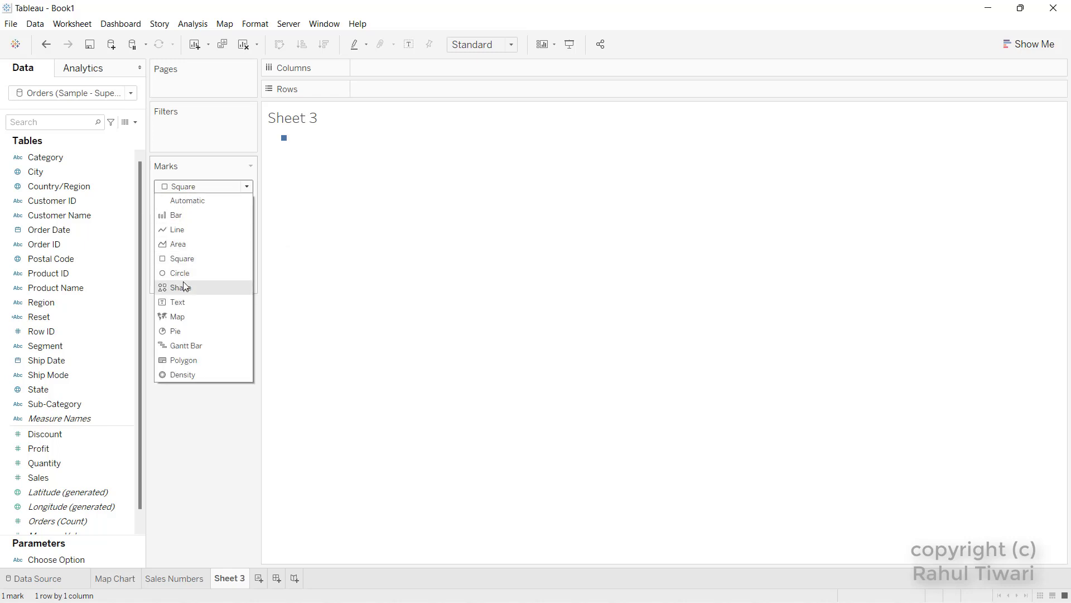
click(201, 283)
drag(207, 270, 246, 241)
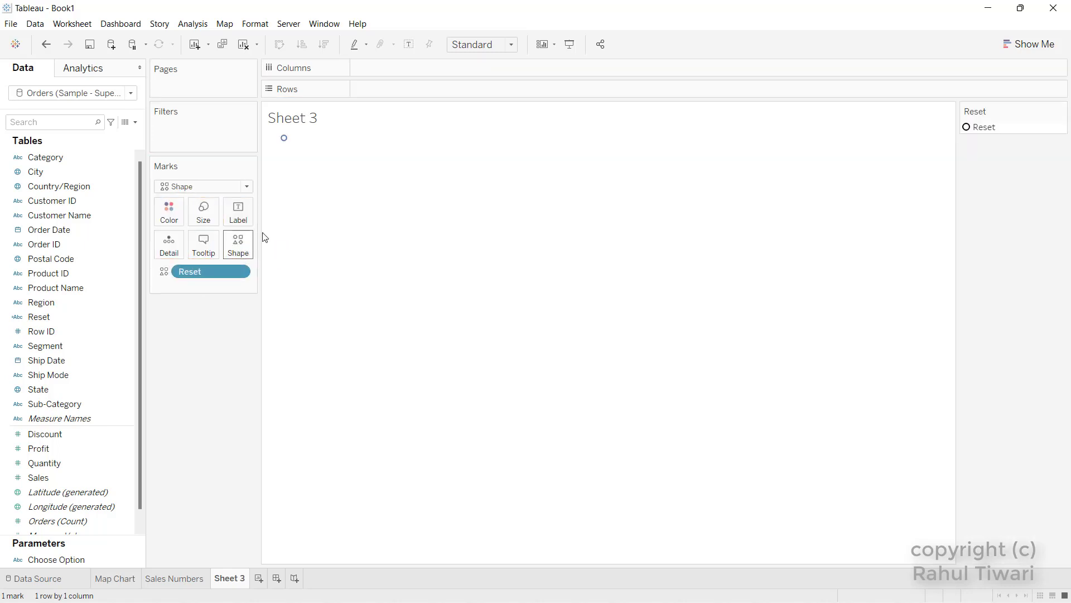
Assign the solid square from the Filled shape palette to the Reset item
click(247, 187)
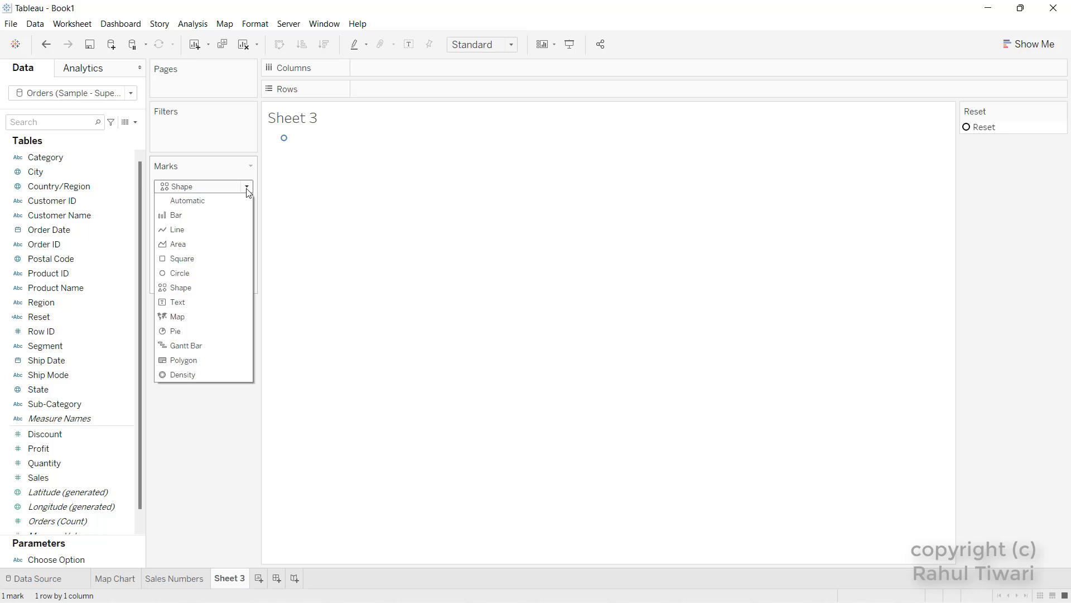
click(184, 286)
click(242, 241)
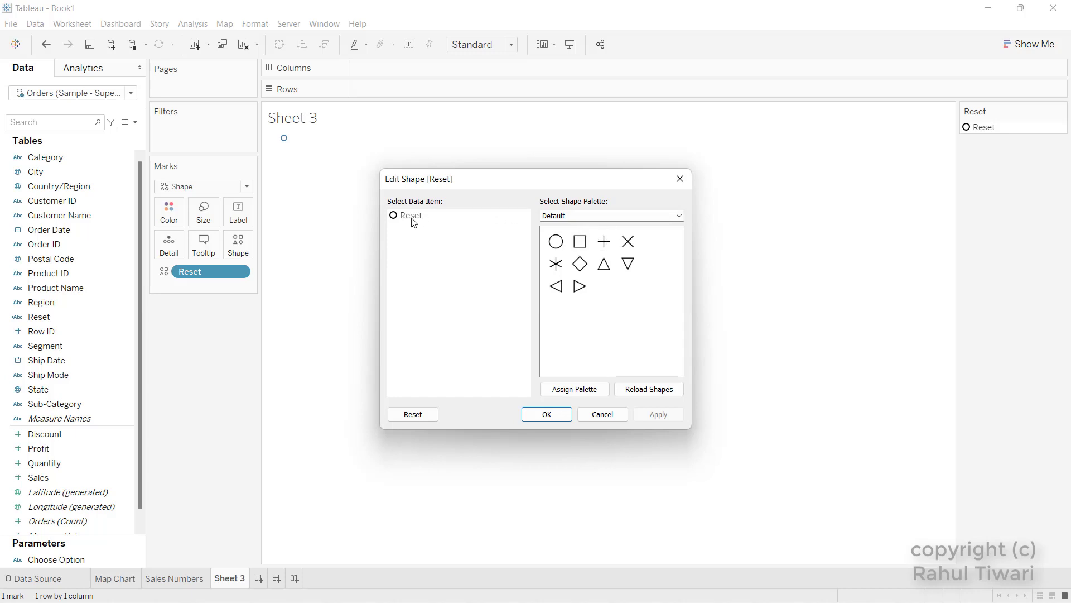
click(590, 217)
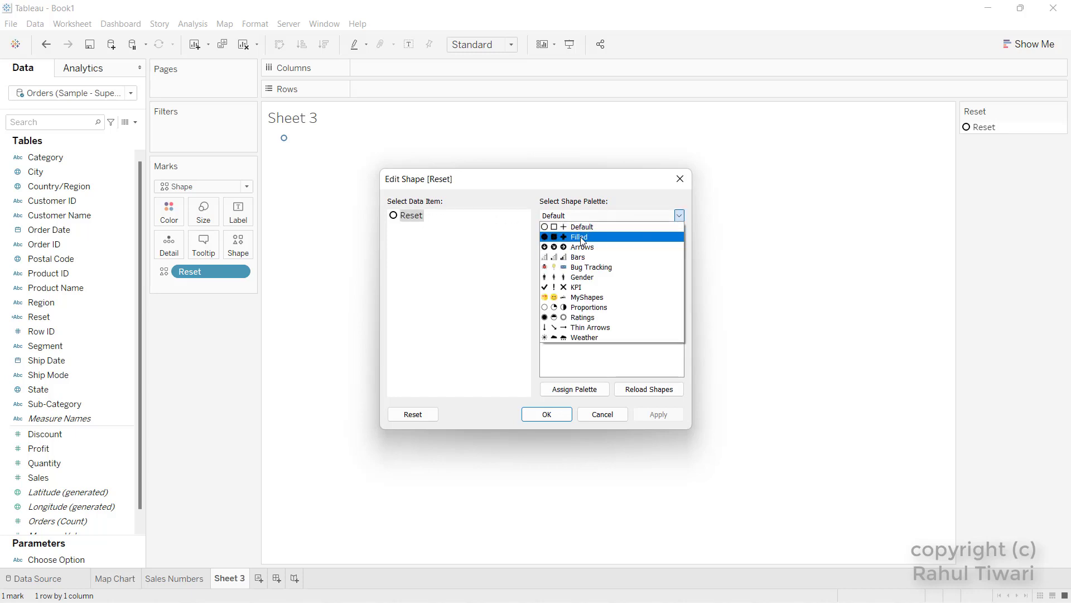
click(582, 238)
click(580, 241)
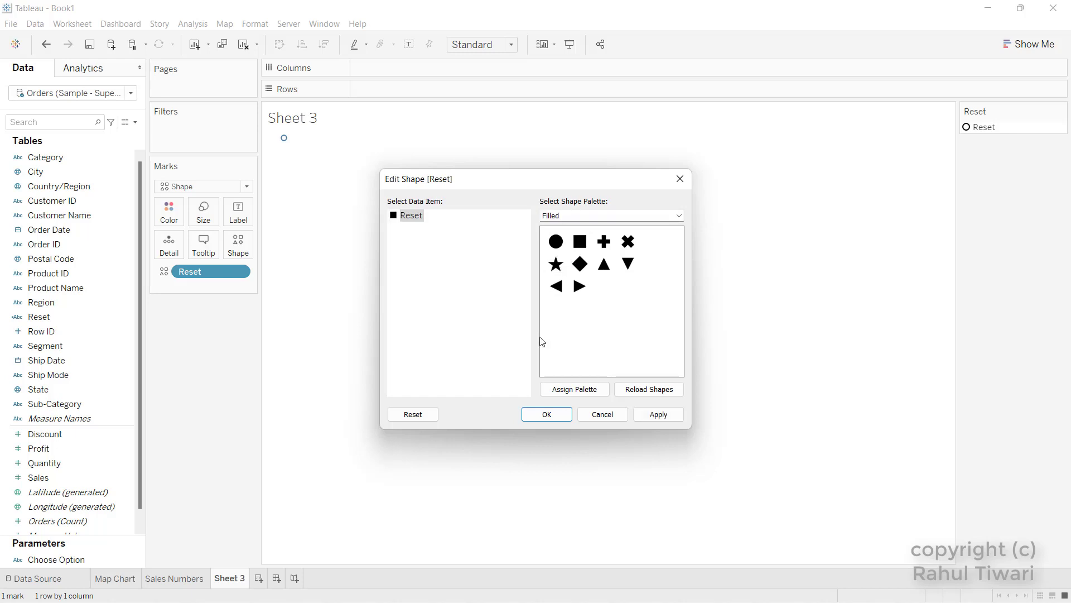
click(546, 415)
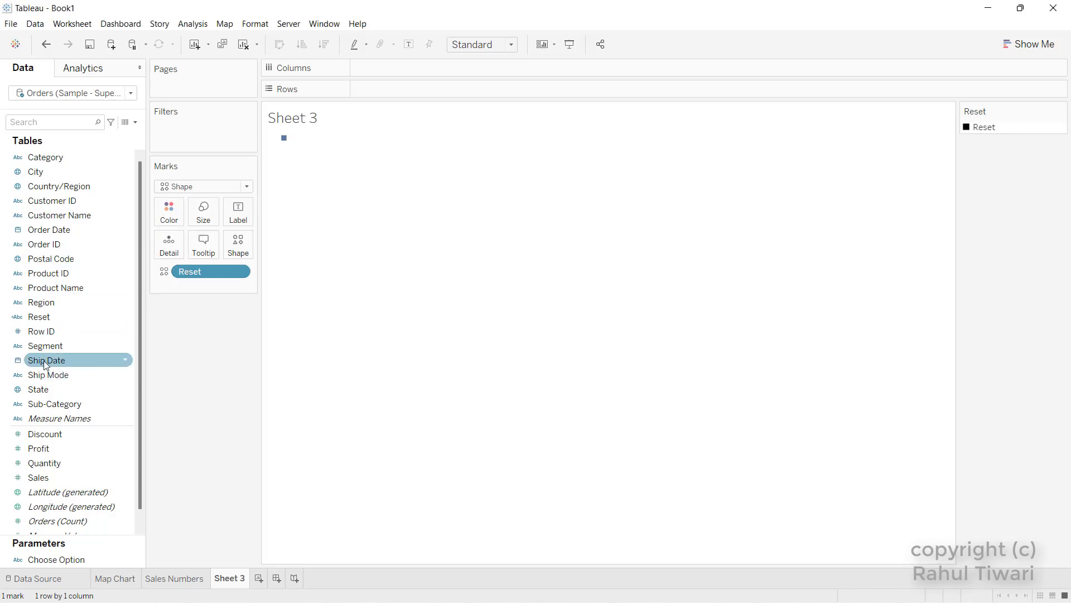
Use Reset as the mark's label instead of its shape encoding, and set the mark type to Square
drag(56, 316, 239, 213)
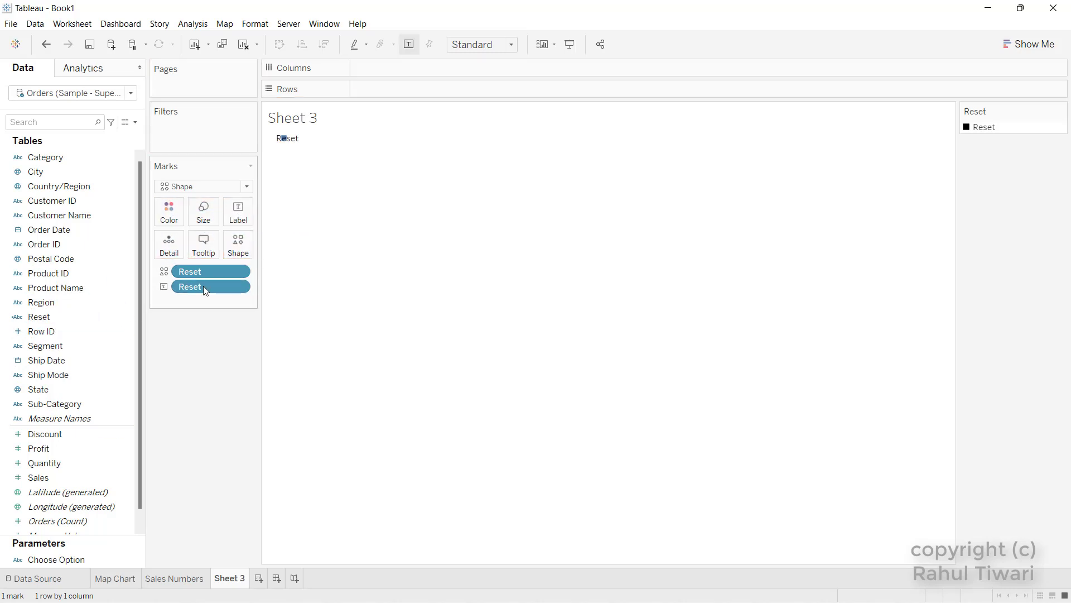
drag(206, 276, 204, 325)
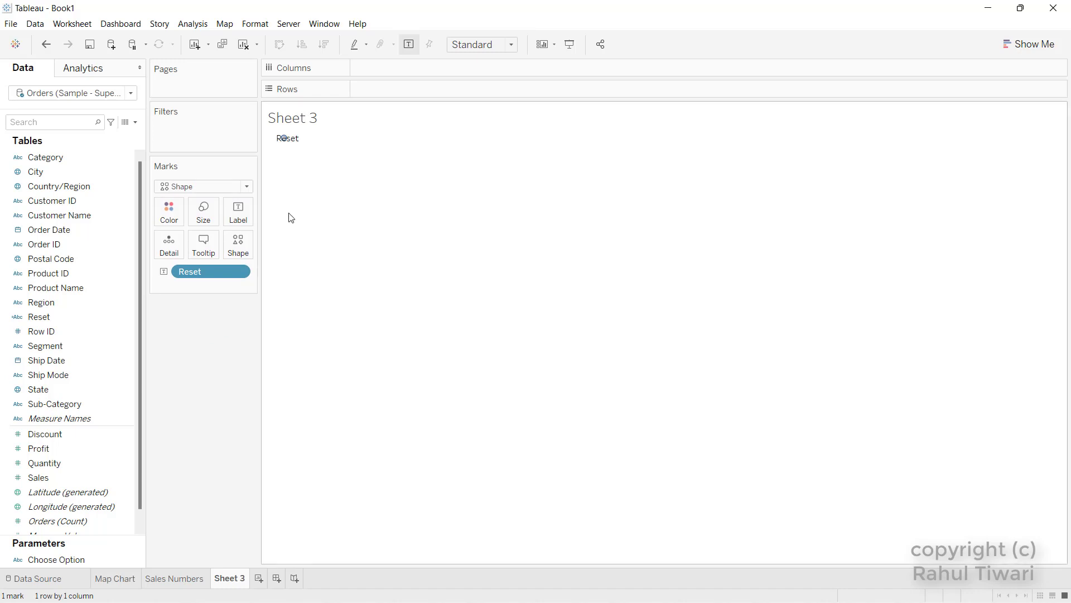
click(195, 188)
click(176, 259)
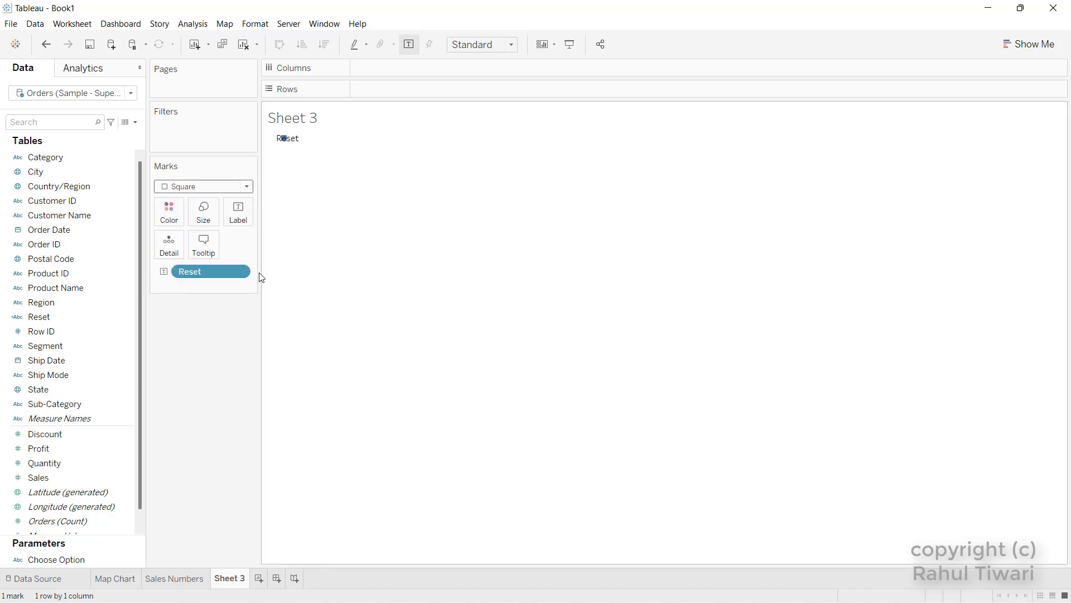
Enlarge the Reset square mark to nearly the maximum size and increase its row height
click(203, 212)
click(261, 244)
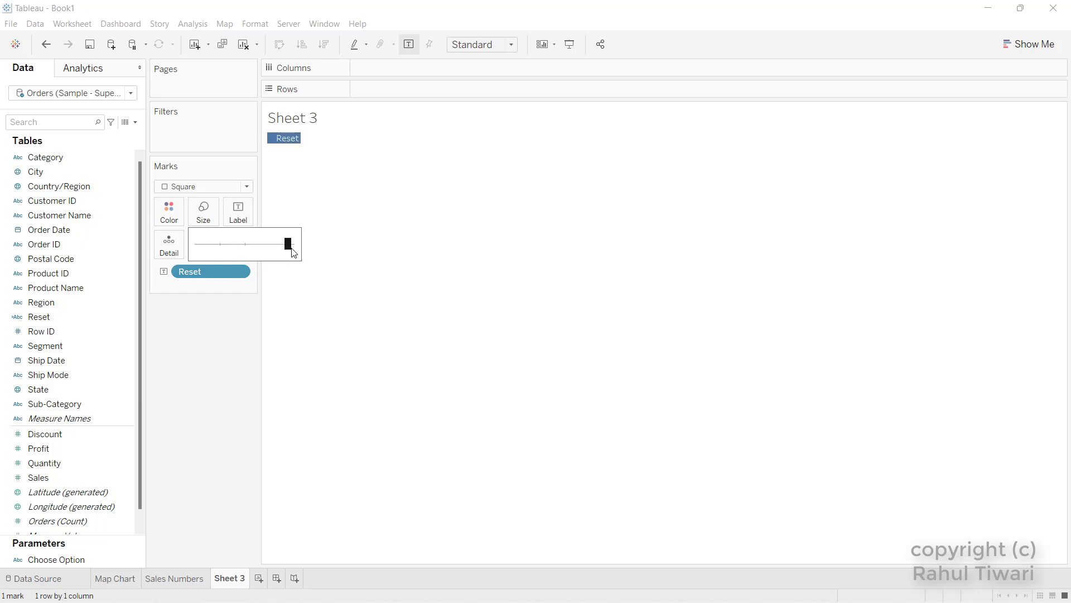
click(290, 151)
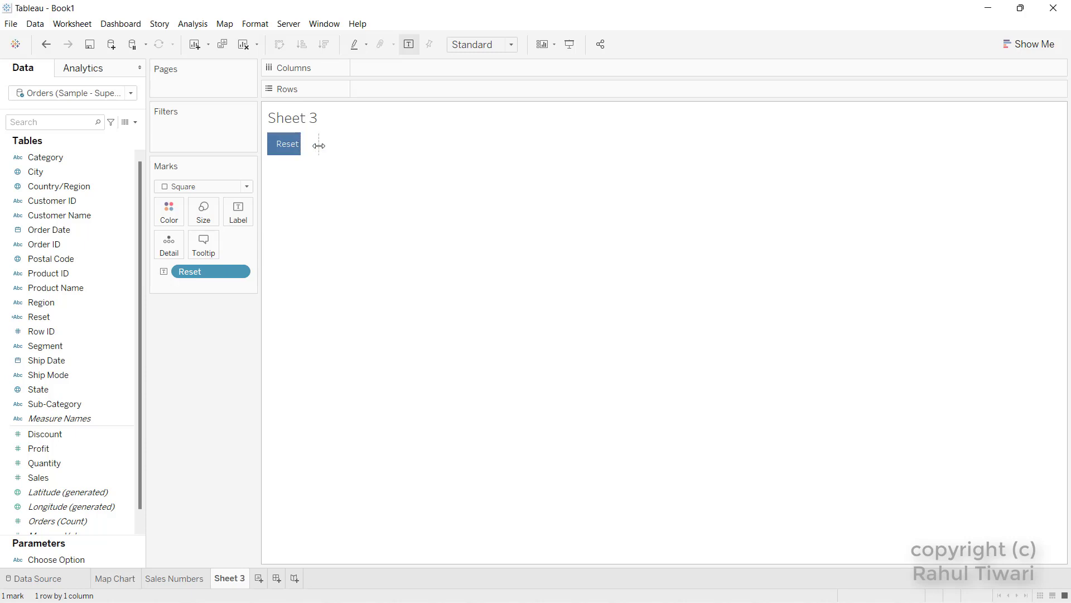
Widen the Reset square so it looks like a button and center its label horizontally
drag(330, 147, 330, 147)
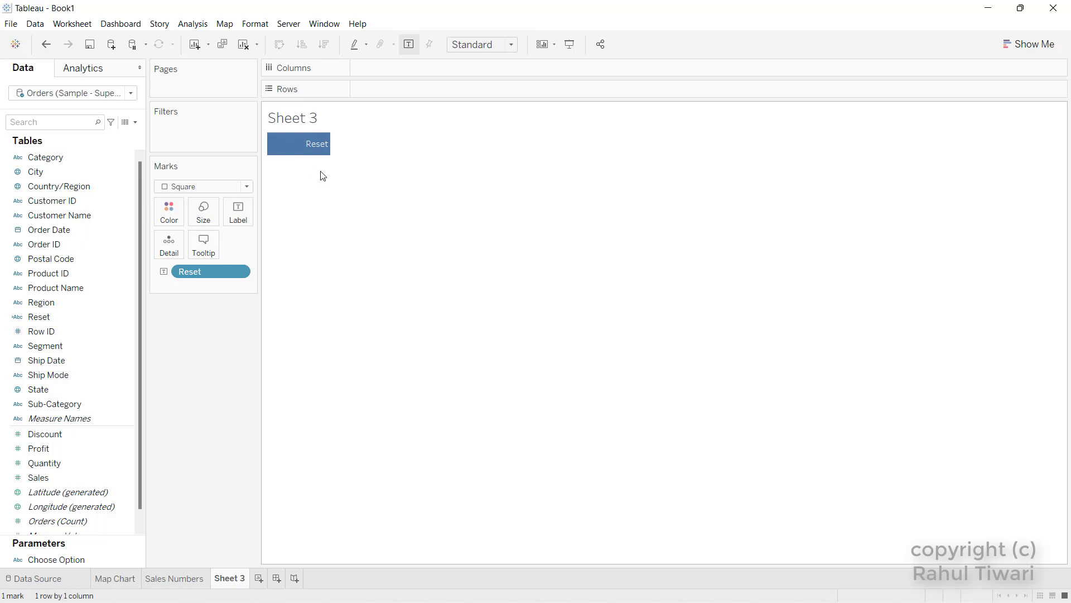
click(234, 220)
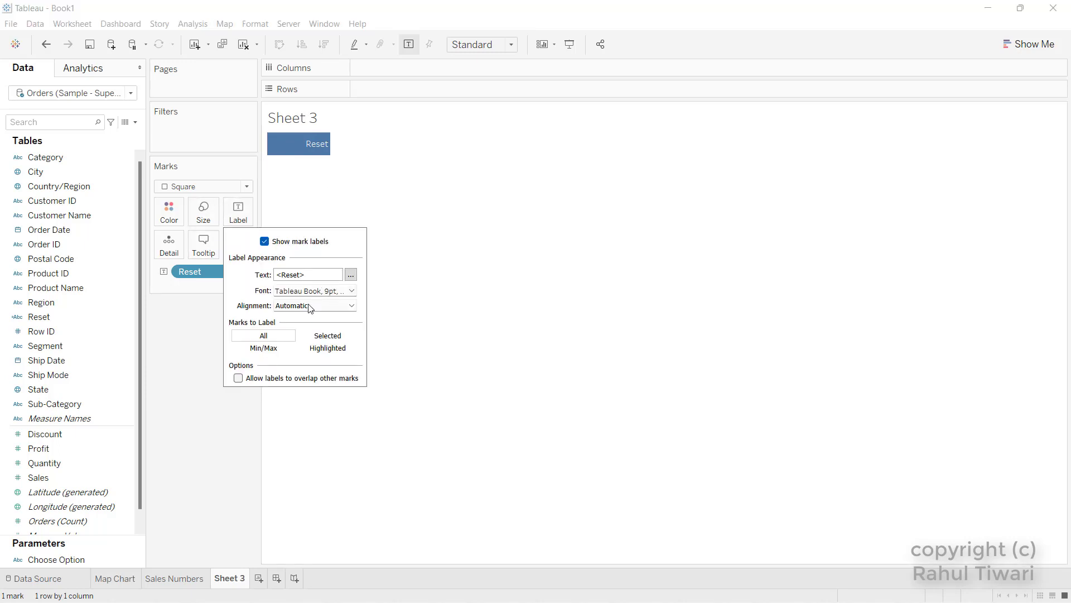
click(311, 305)
click(308, 355)
click(432, 308)
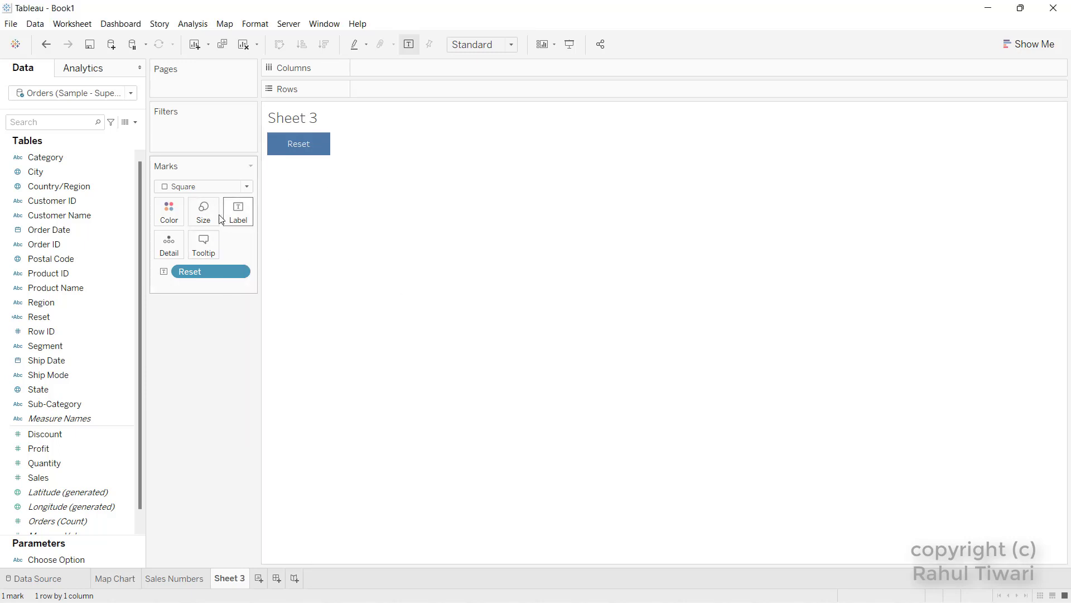
Format the Reset label text as bold at size 11
click(238, 215)
click(350, 275)
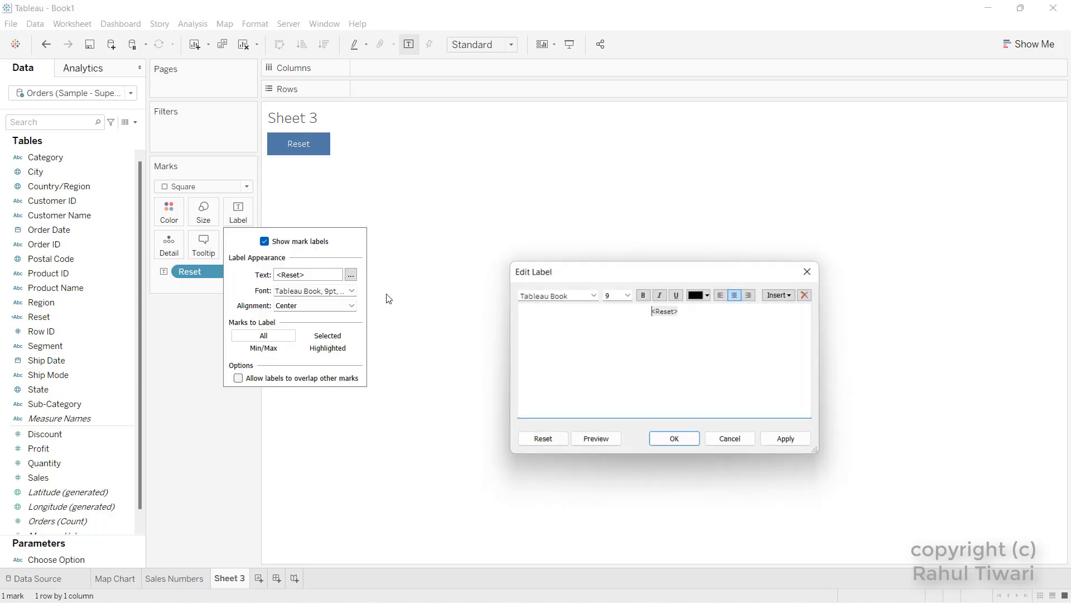
click(643, 294)
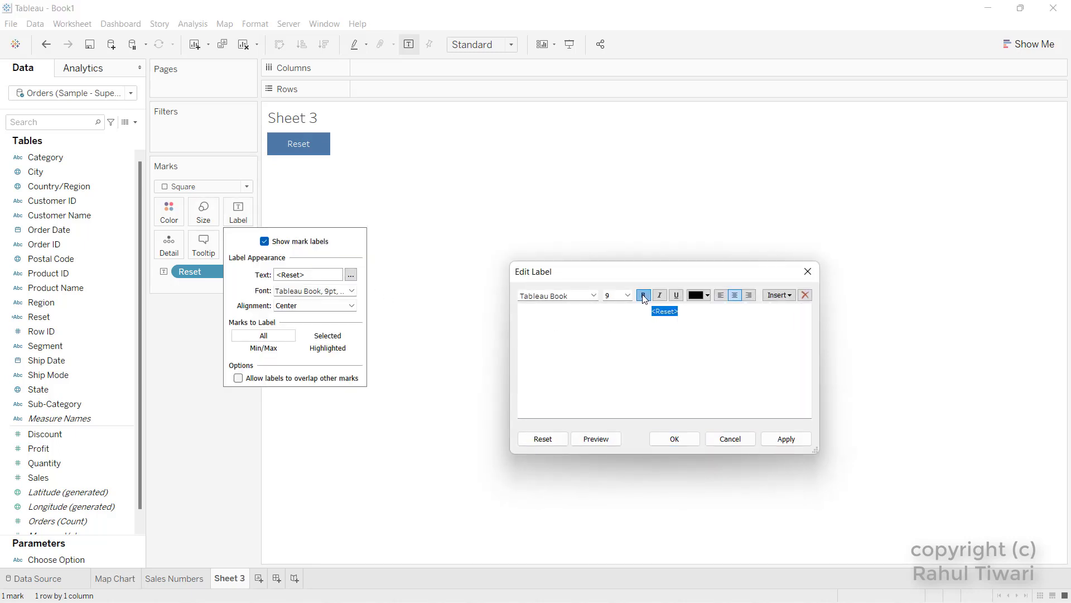
click(628, 295)
click(614, 329)
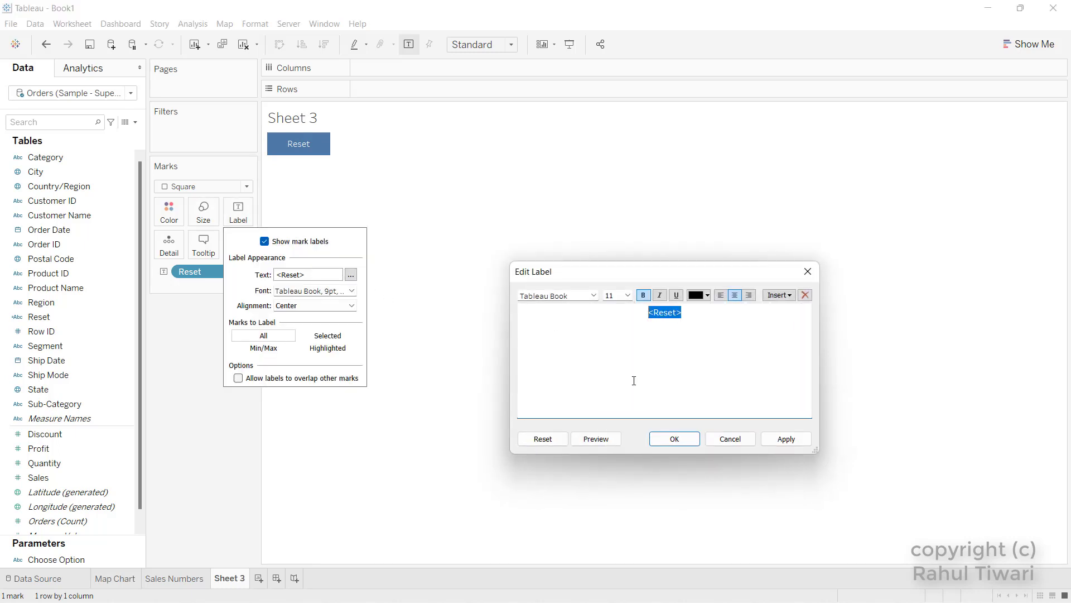
click(674, 438)
click(425, 202)
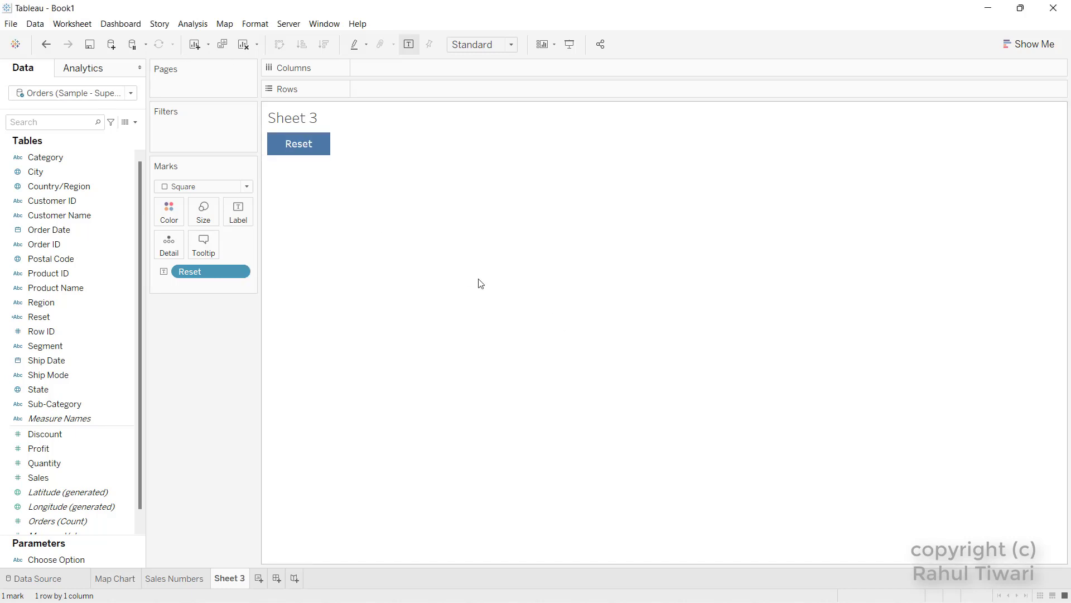
Rename Sheet 3 as Button
click(226, 578)
text(Button)
key(Return)
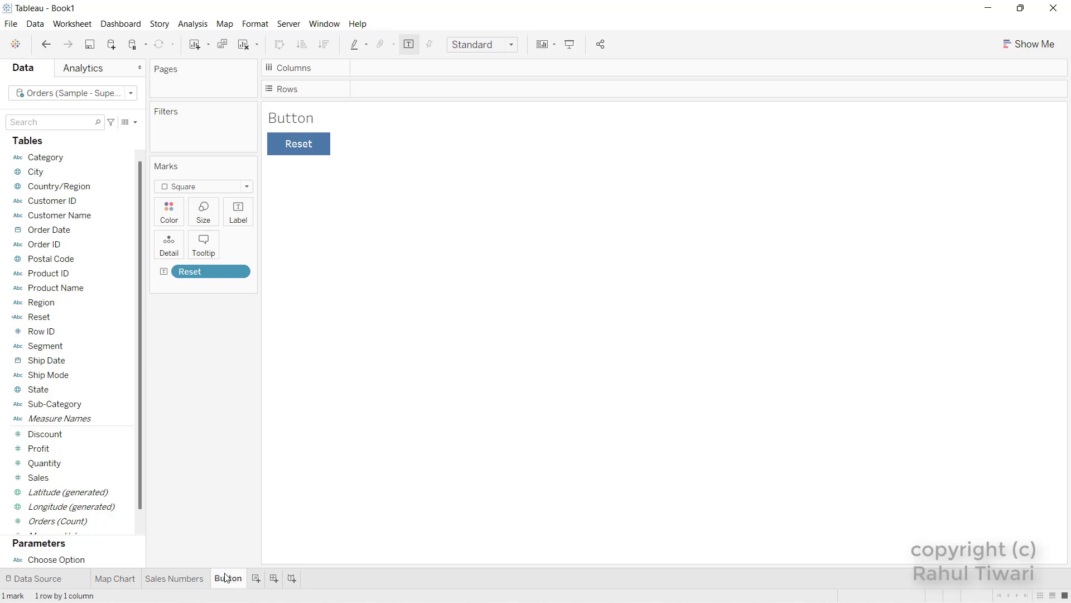
Create a new dashboard and show its title as bold "How to Create Global Reset Button"
click(274, 578)
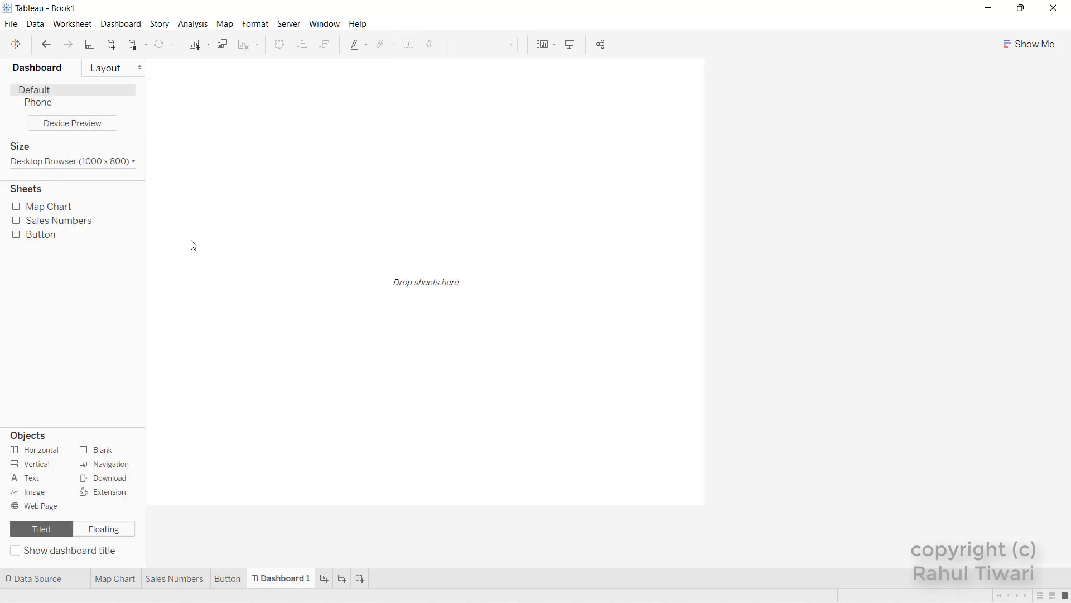
click(16, 551)
double_click(222, 77)
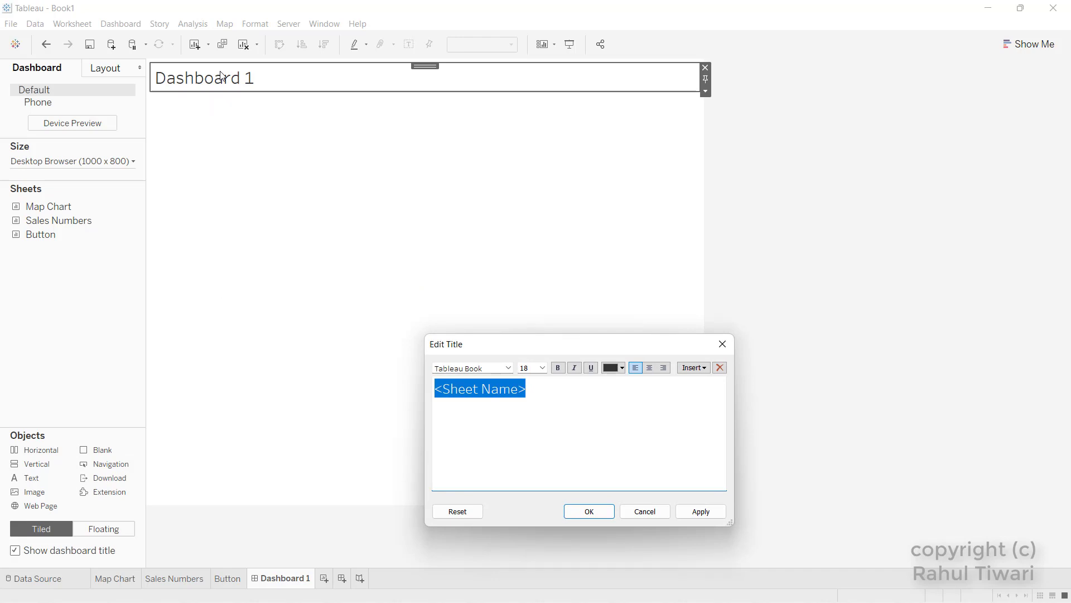
text(How to Create Global Reset Bu)
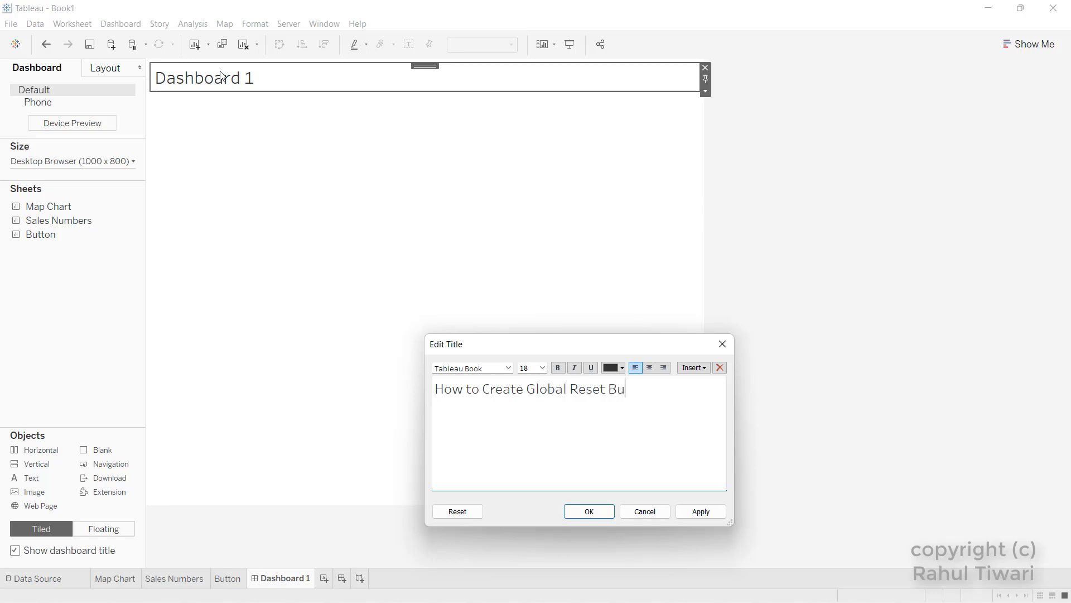
key(ctrl+a)
key(ctrl+b)
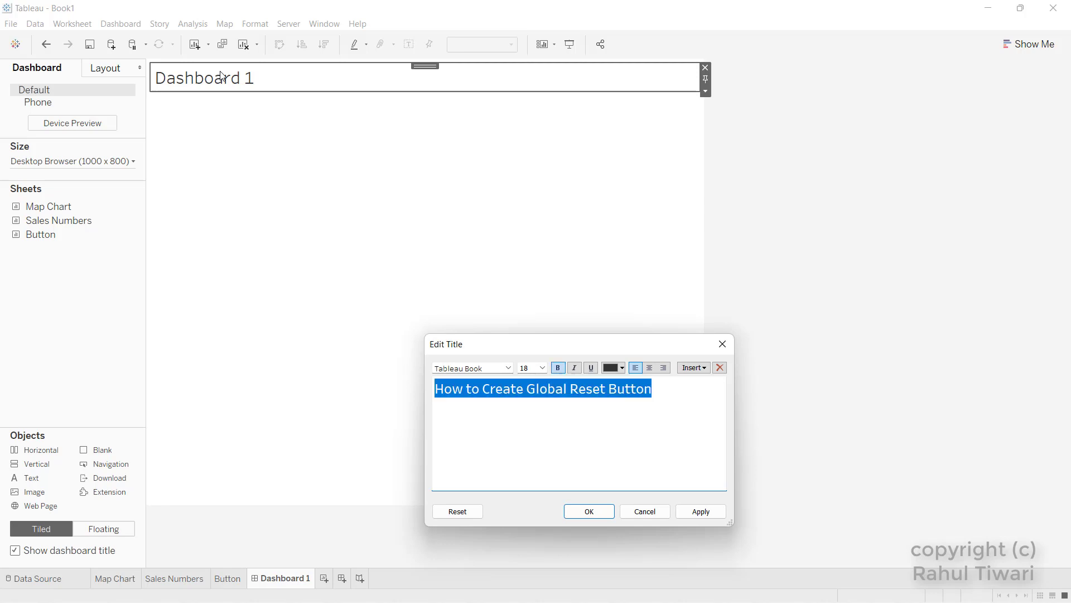
click(576, 512)
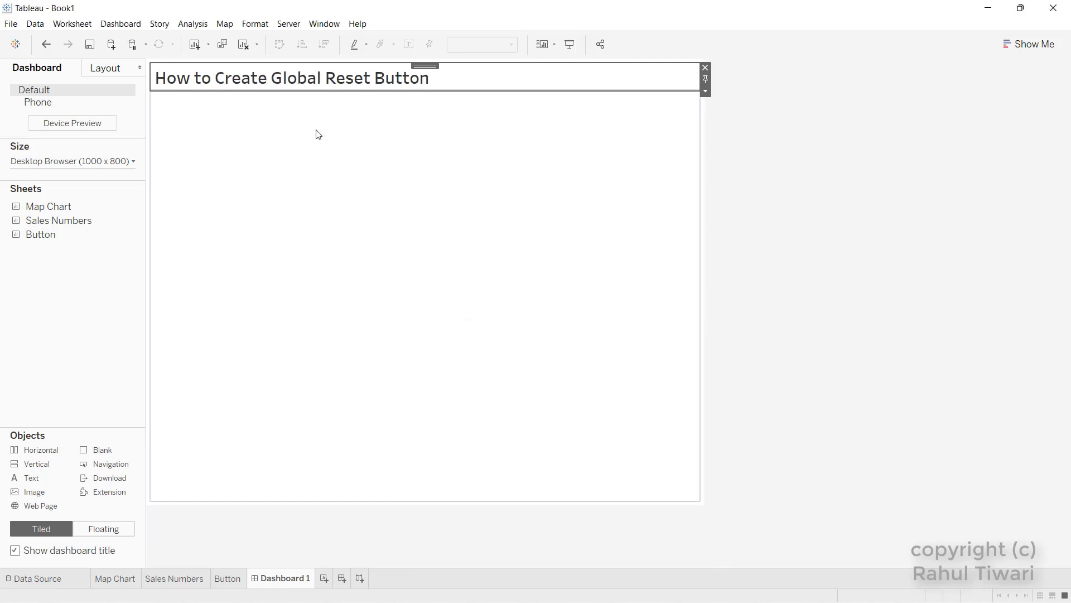
Add the Map Chart sheet to the dashboard and remove its Sales color legend
double_click(38, 230)
key(ctrl+z)
double_click(55, 209)
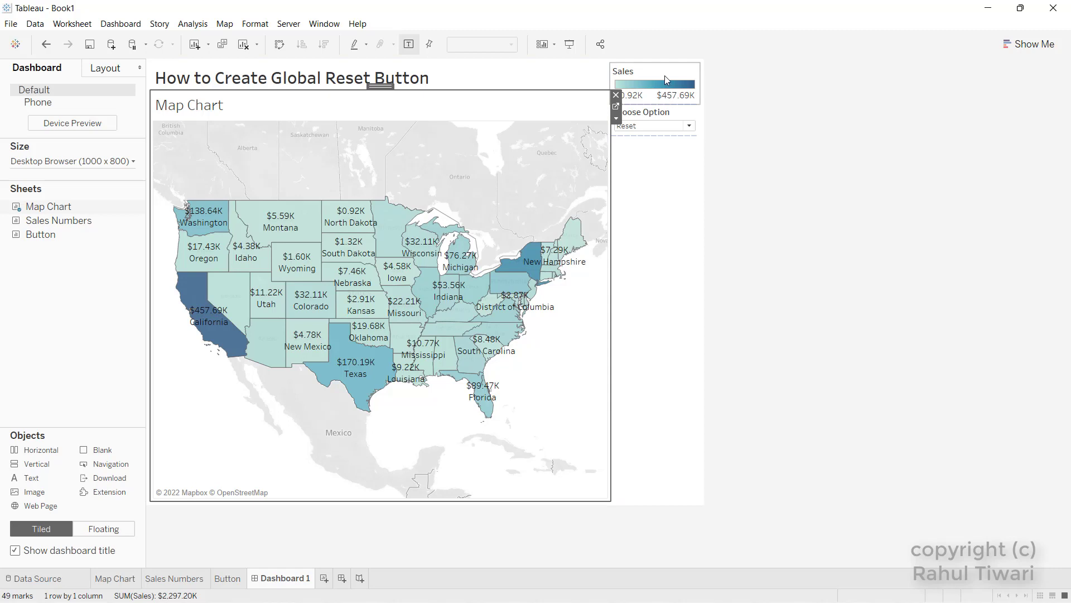
click(665, 75)
click(706, 68)
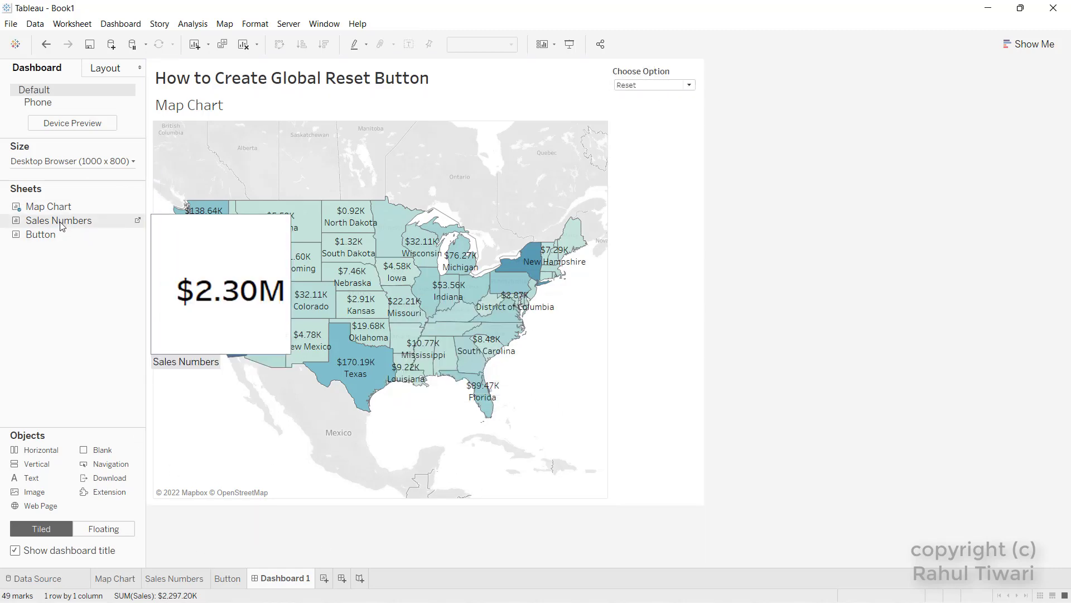
Float the Sales Numbers sheet over the map's lower-right area, hide its title, and shrink its container to fit the number
mouse_move(60, 237)
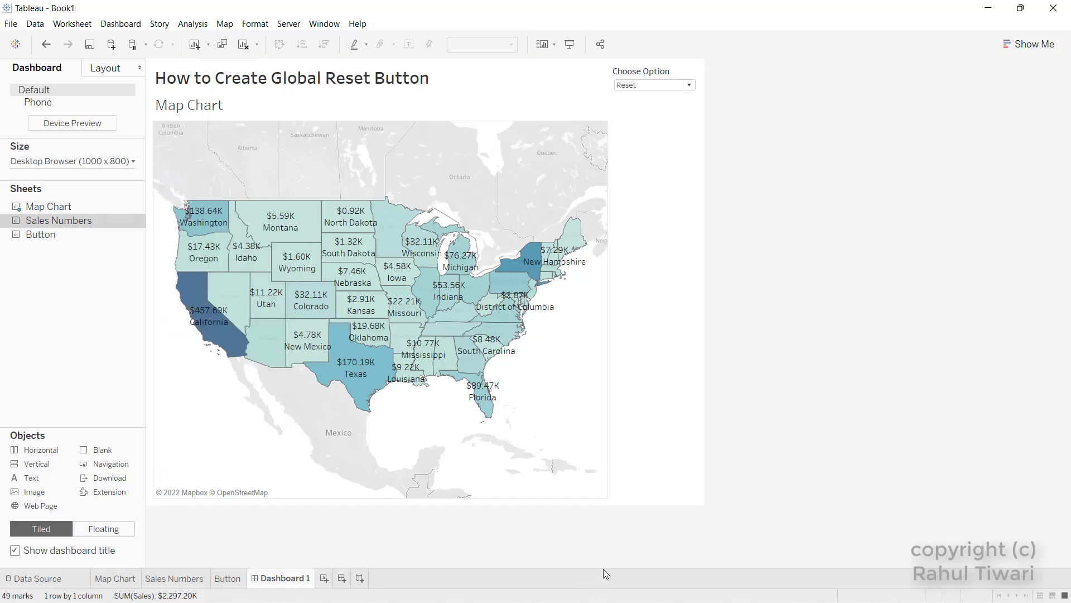
click(105, 530)
drag(59, 220, 412, 385)
right_click(440, 409)
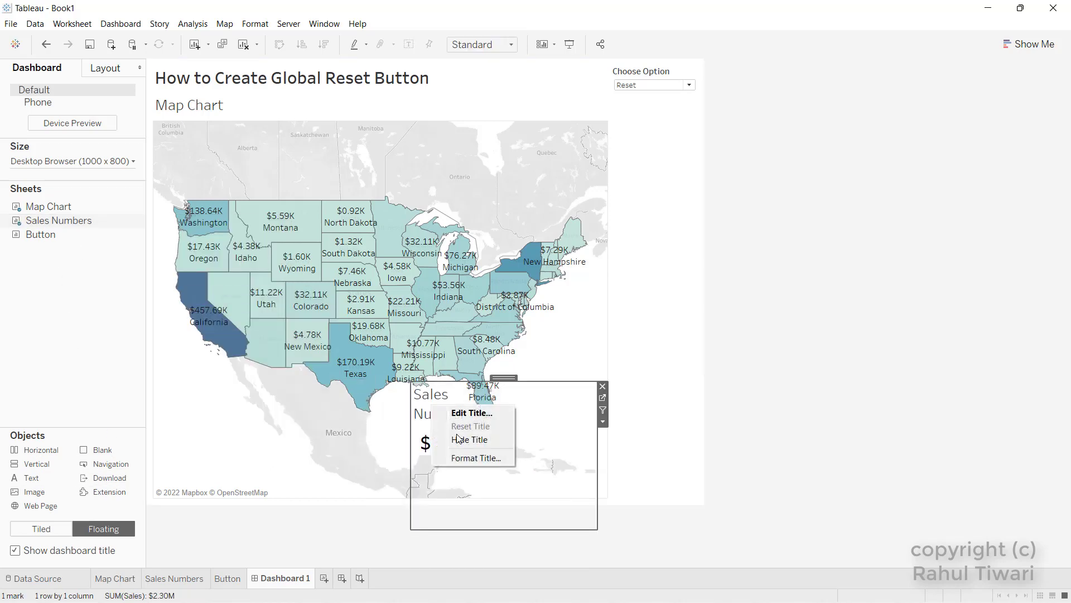
click(463, 438)
drag(549, 381, 502, 427)
drag(410, 463, 555, 464)
click(576, 402)
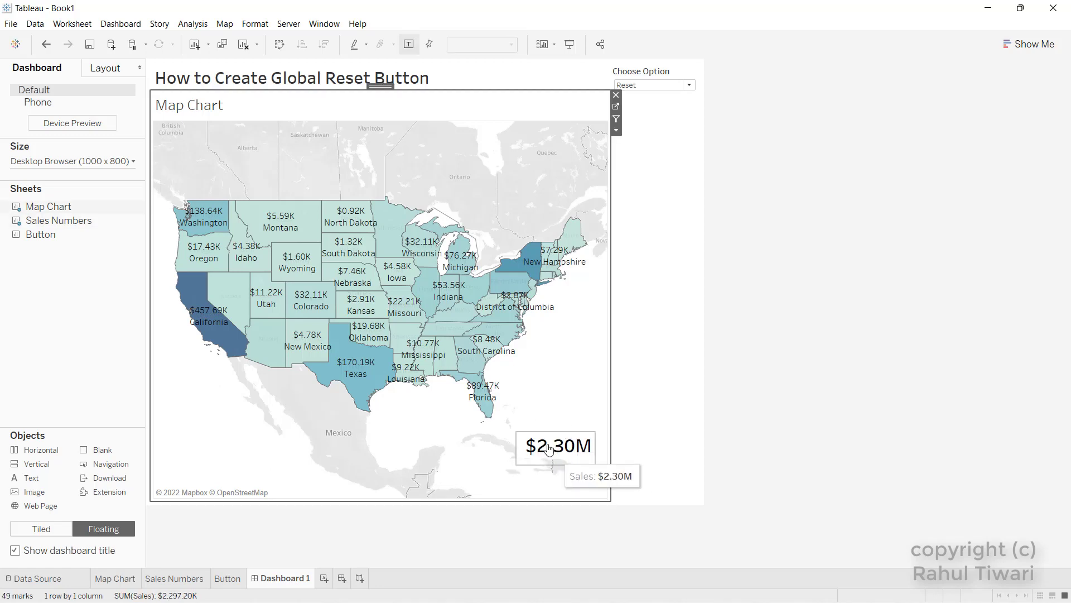
Open the Sales Numbers sheet, set its worksheet shading to None, and return to Dashboard 1
click(570, 440)
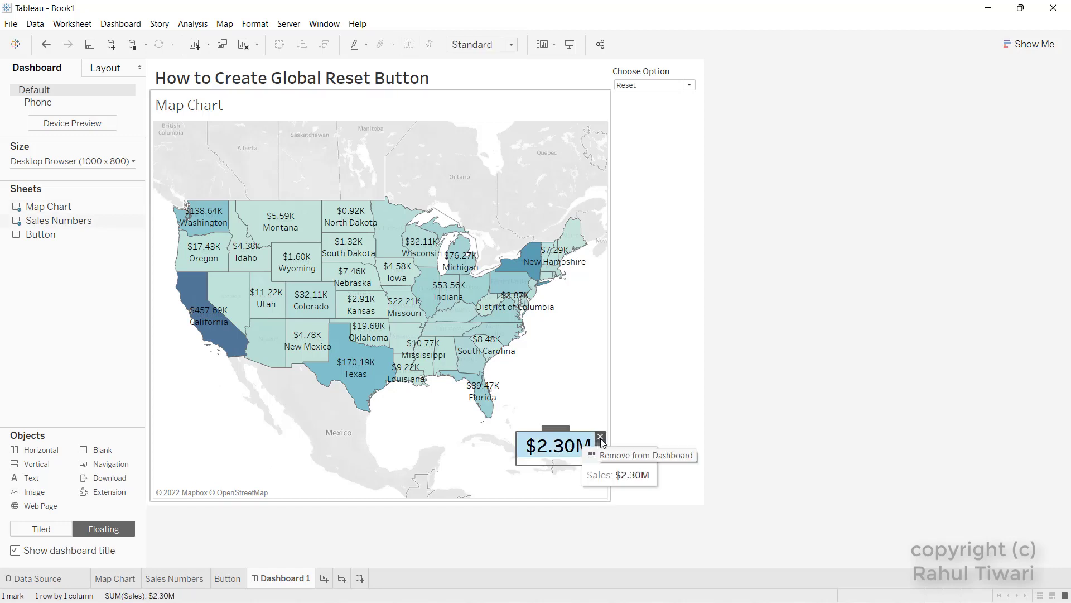
click(601, 447)
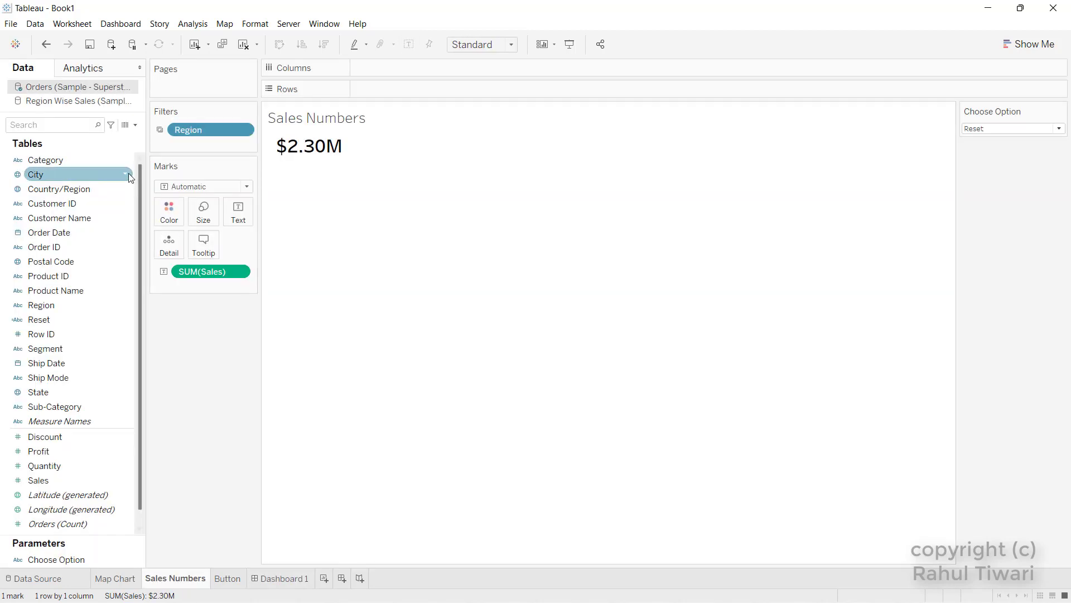
right_click(328, 151)
click(378, 219)
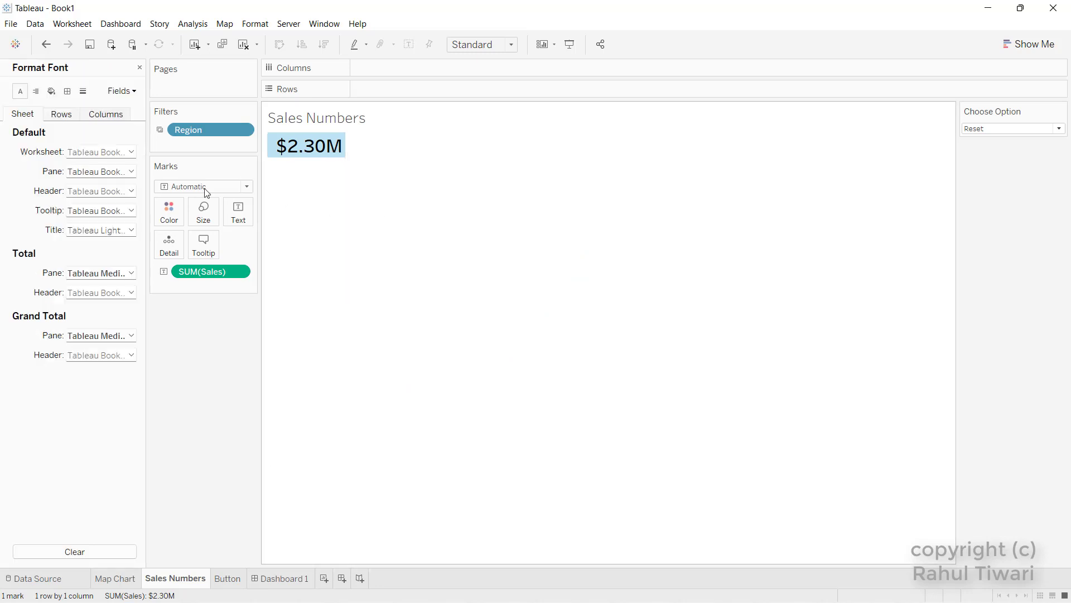
click(51, 91)
click(84, 152)
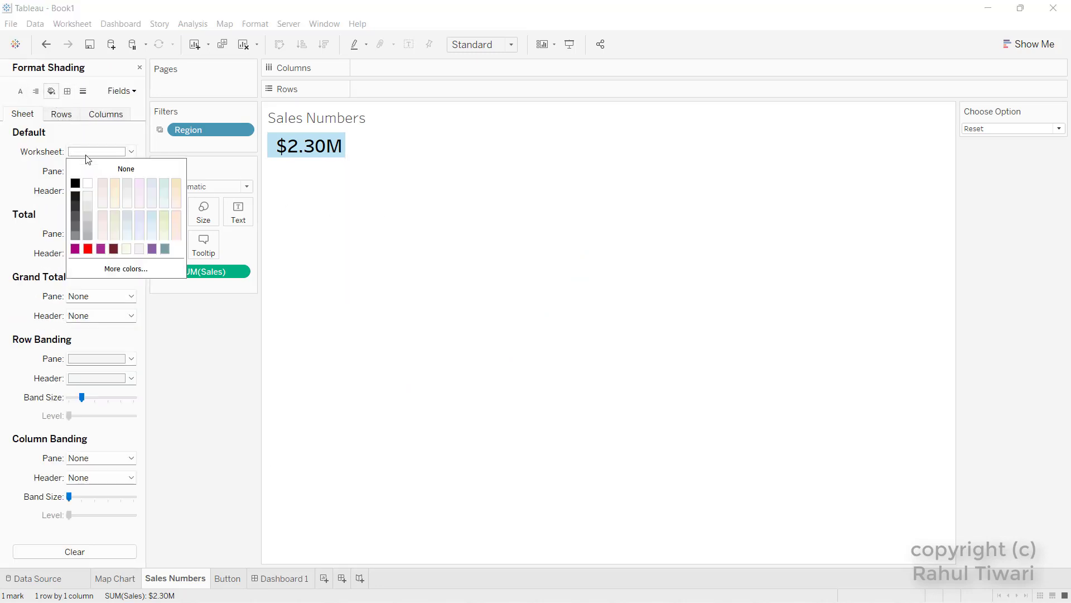
click(436, 283)
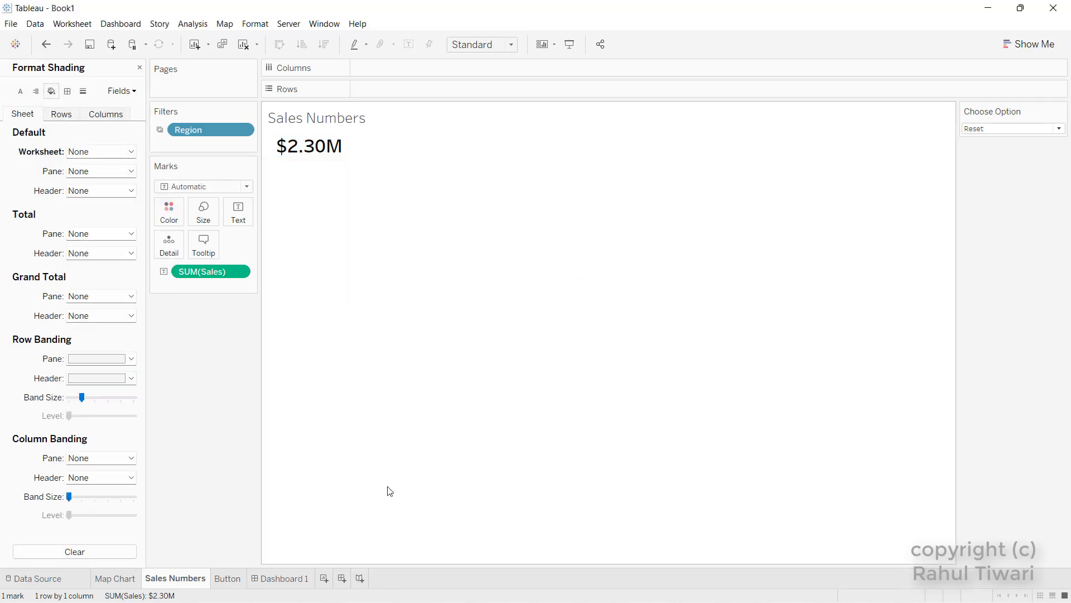
click(286, 578)
click(574, 394)
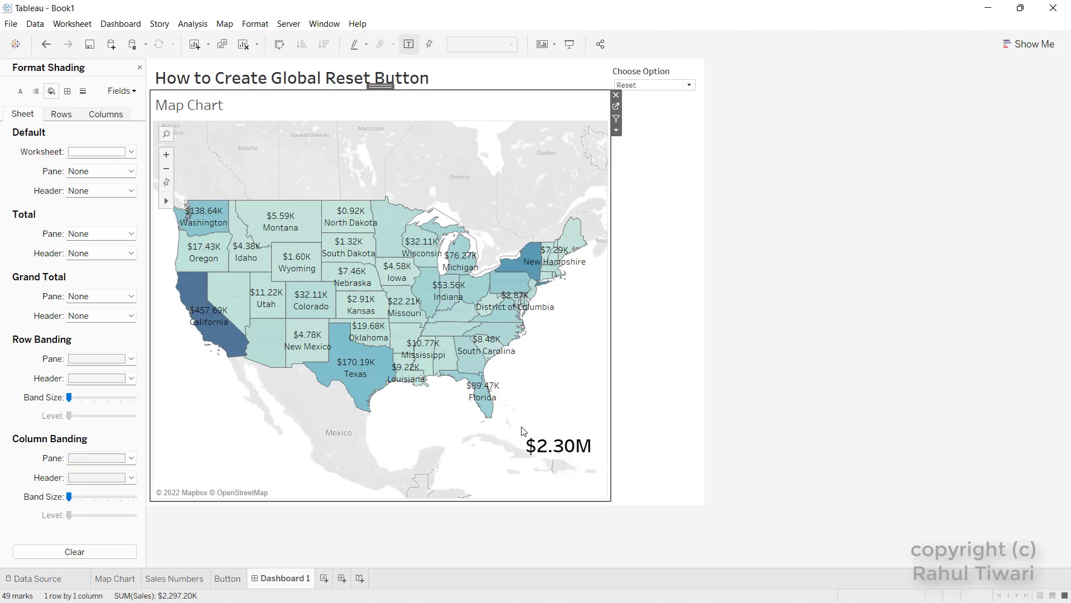
Try a shorter container for the floating sales number on the map
click(553, 461)
drag(553, 461, 554, 457)
click(551, 459)
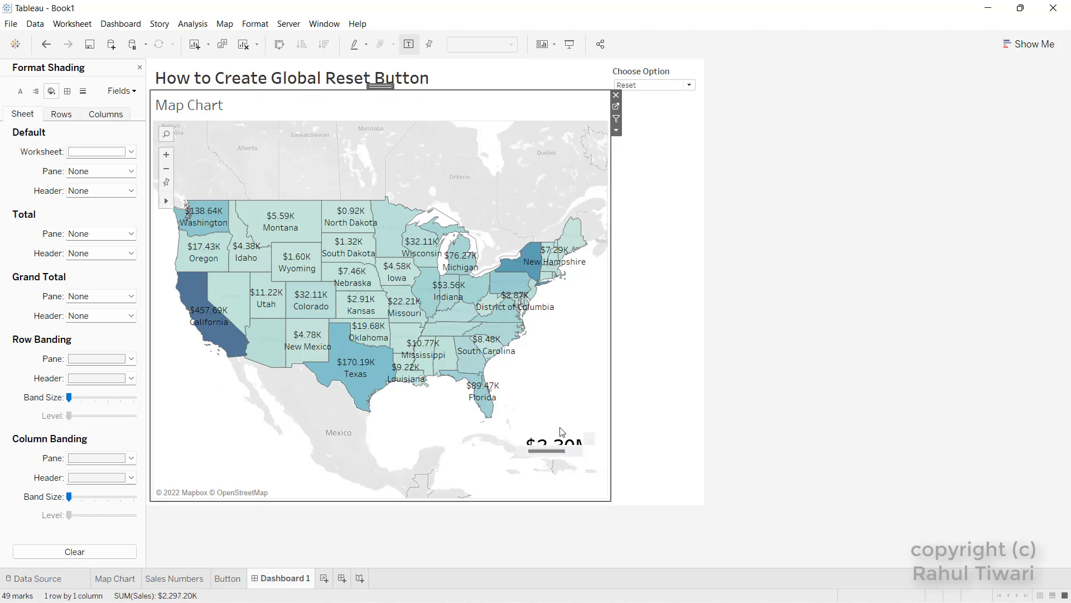
click(555, 460)
drag(556, 458, 556, 466)
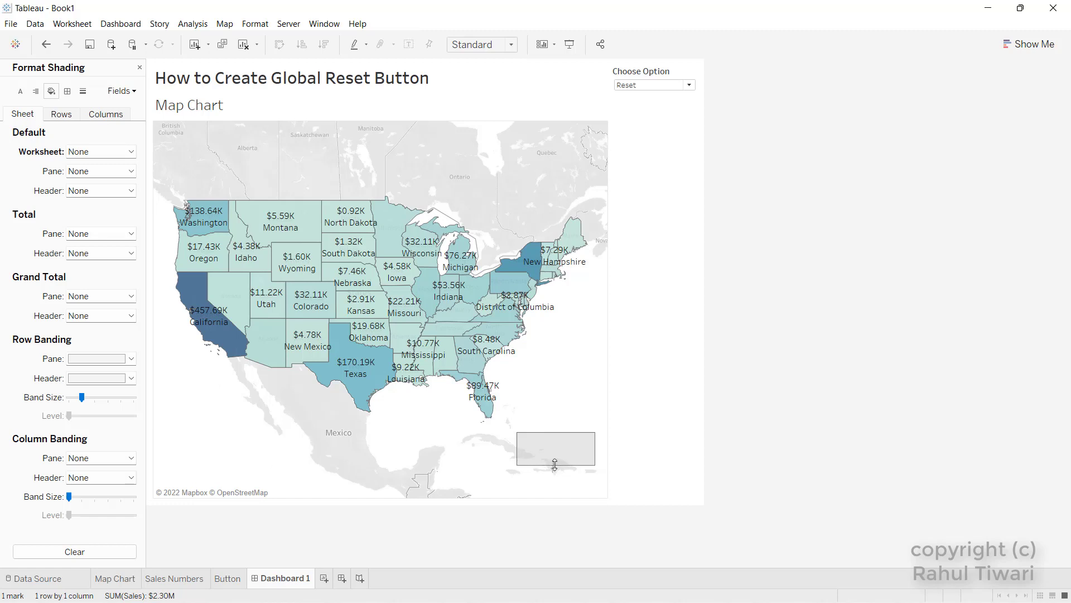
click(564, 397)
click(619, 393)
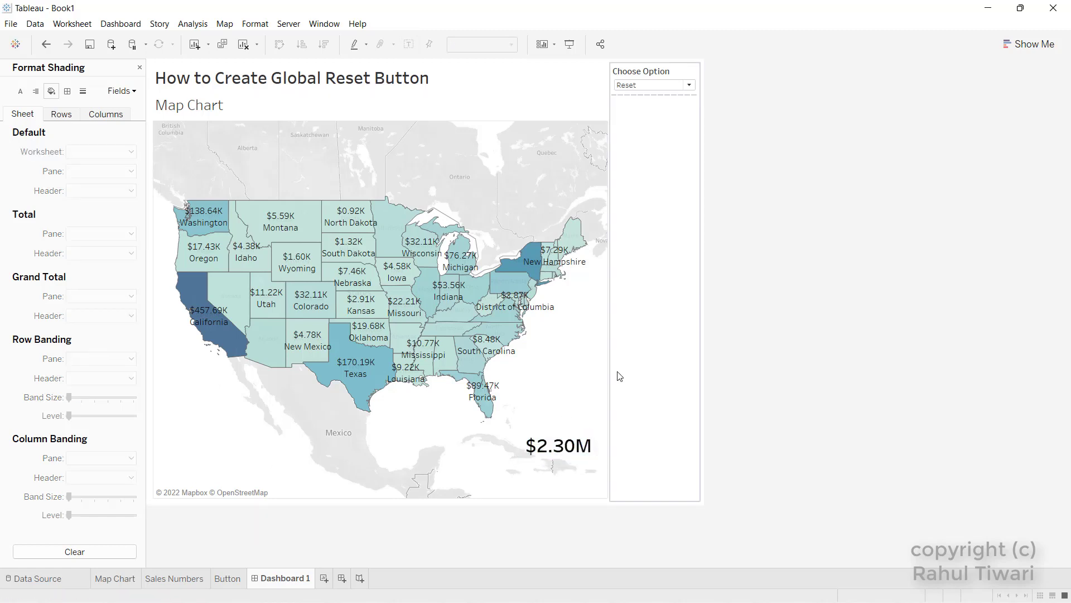
Hide the Map Chart title on the dashboard and close the shading format settings
right_click(202, 105)
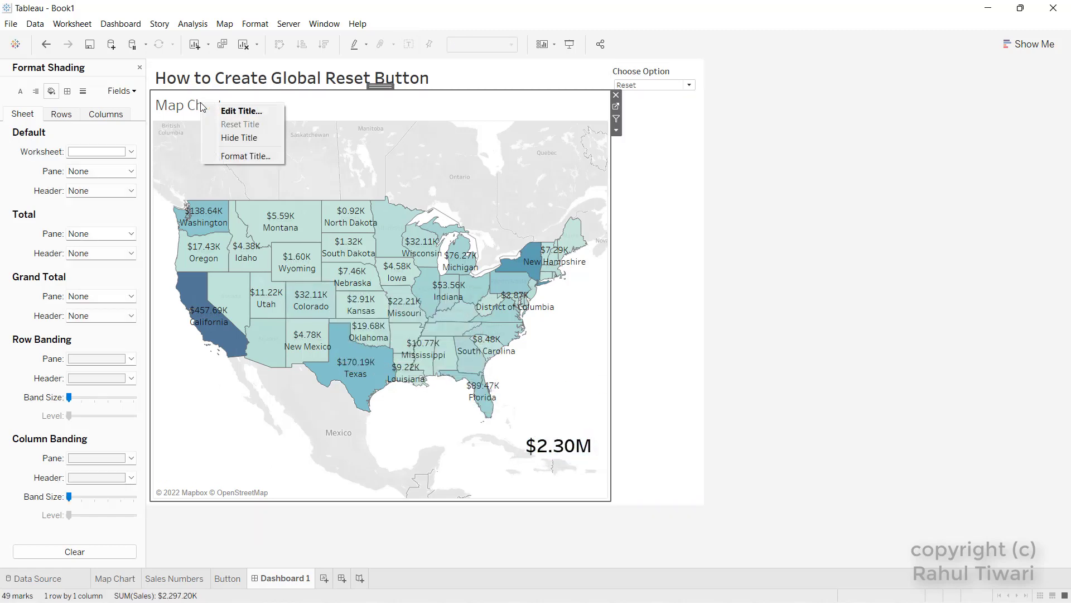
click(240, 135)
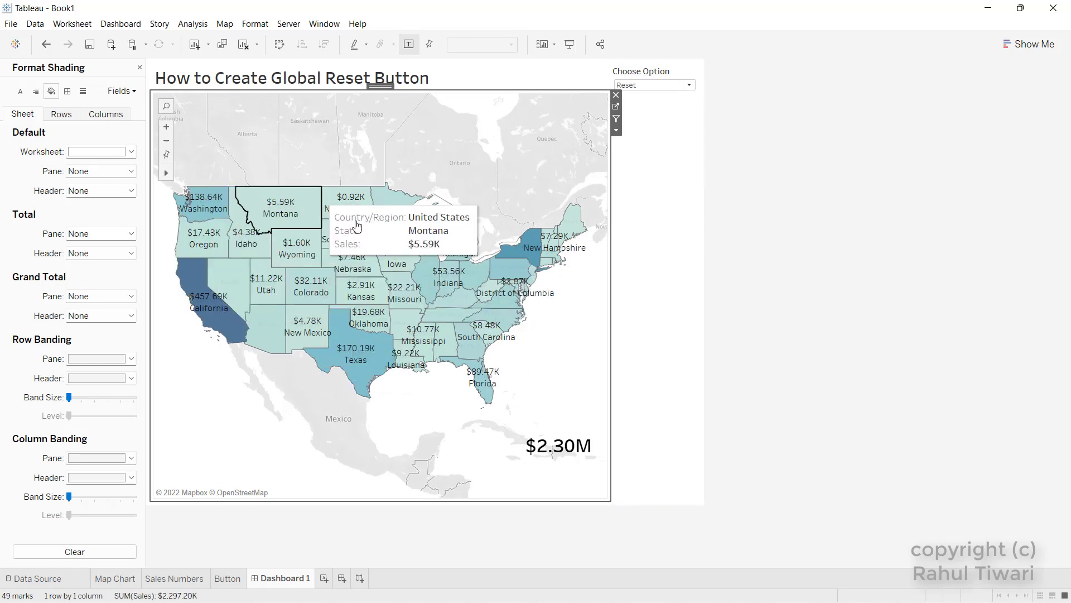
click(140, 67)
Set the dashboard's fixed size to 1500 px wide and 900 px high
click(73, 162)
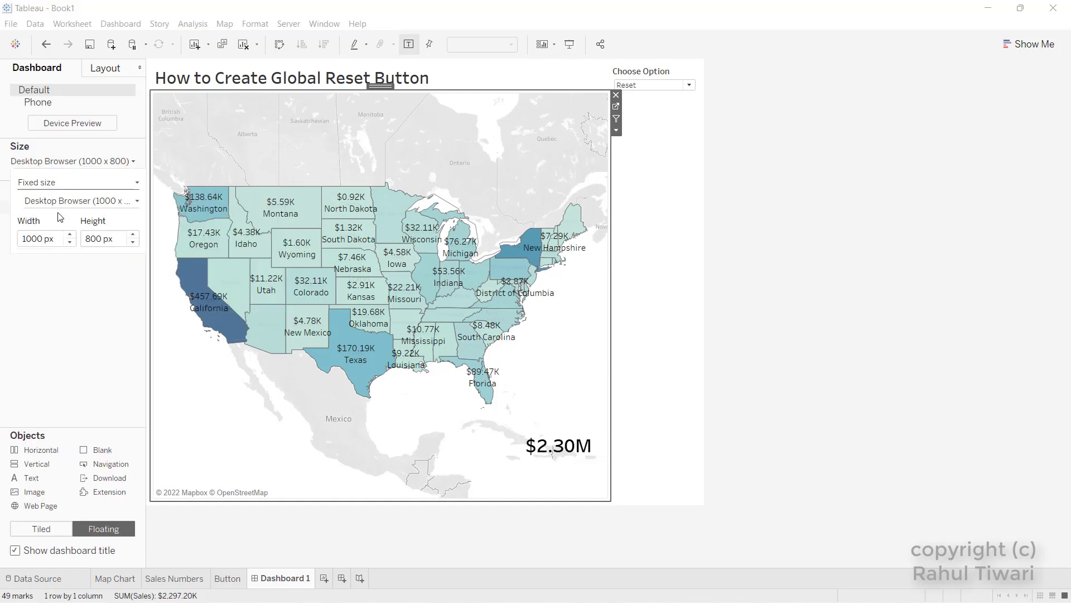
click(70, 235)
click(70, 235)
click(70, 235)
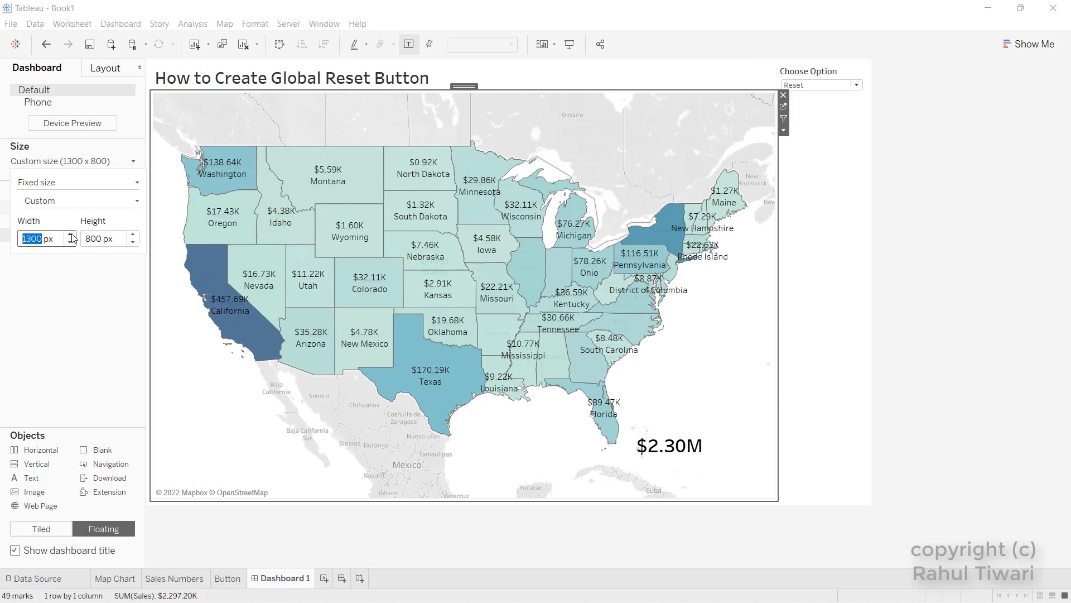
click(70, 235)
click(71, 234)
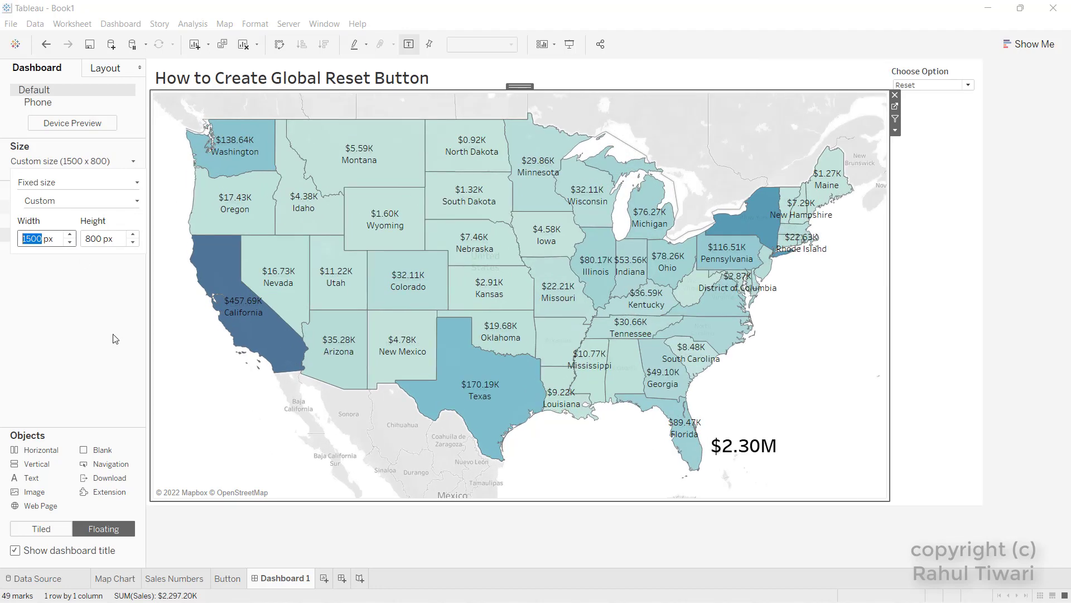
click(132, 235)
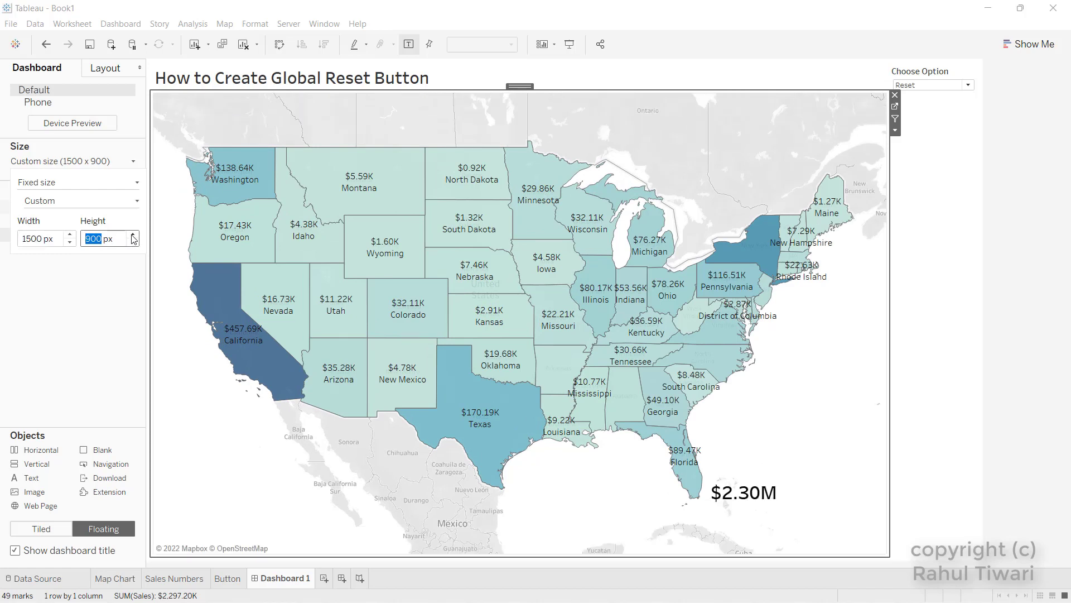
click(982, 323)
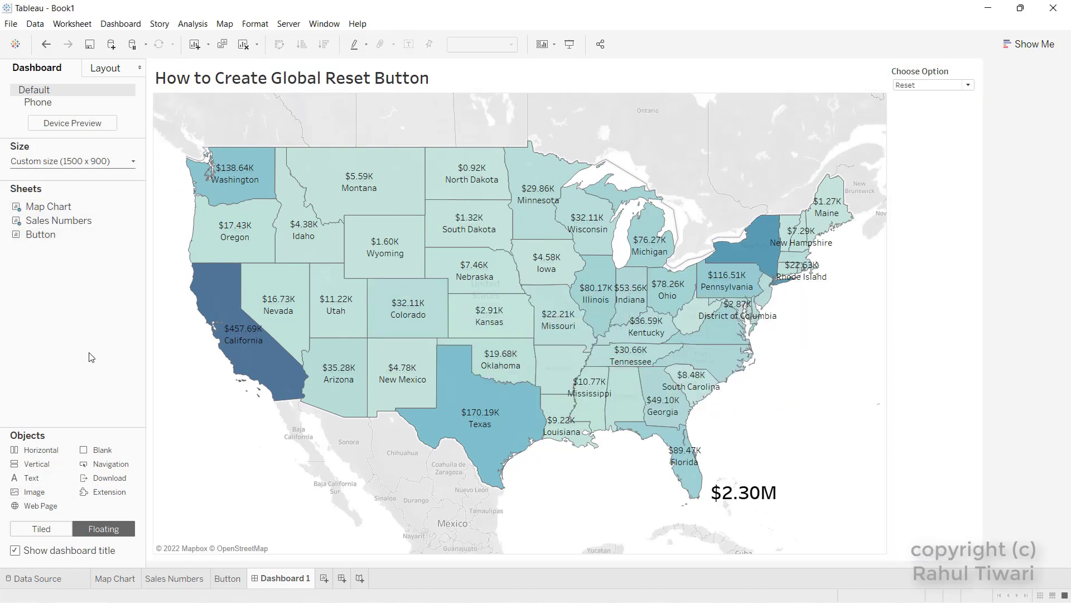
Add the Button sheet as a floating object over the map's upper-right area and hide its title
mouse_move(51, 233)
drag(40, 240, 710, 119)
right_click(709, 120)
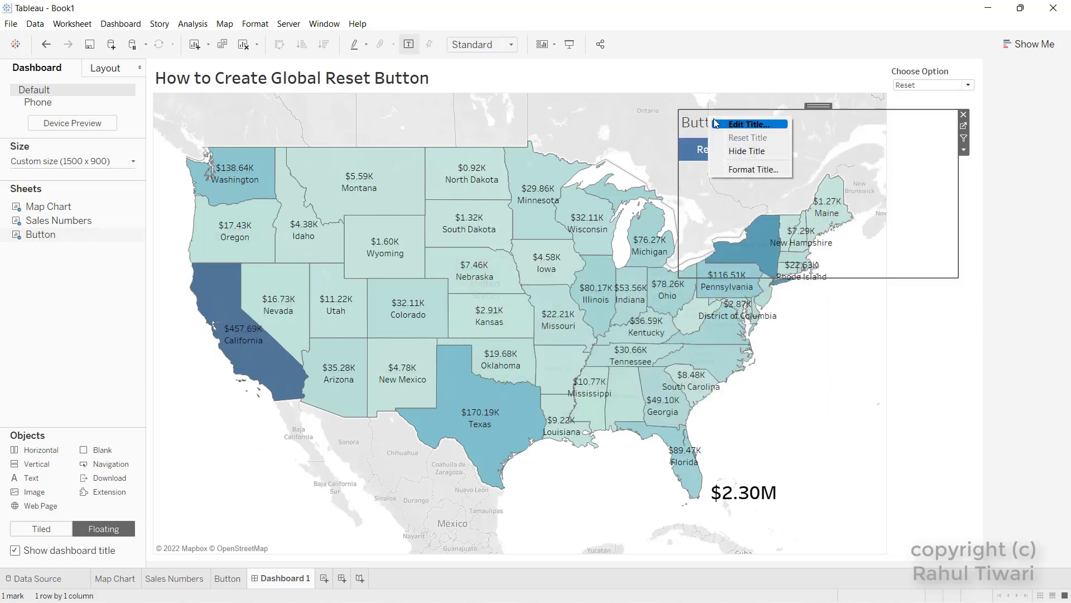
click(728, 149)
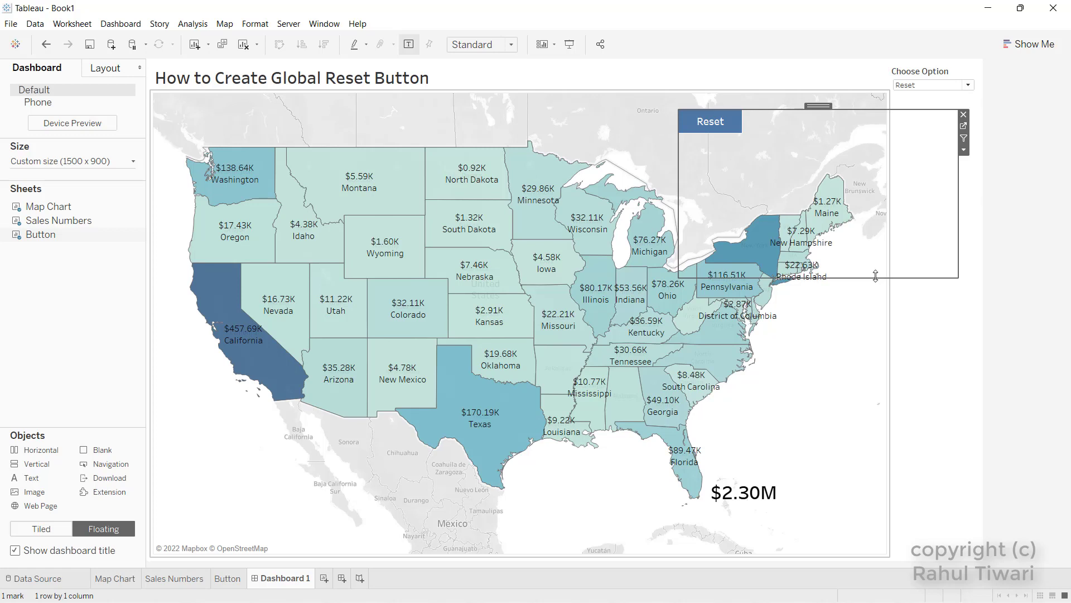
Shrink the floating Button sheet to fit its Reset label and place it directly below the Choose Option parameter
drag(875, 277, 862, 140)
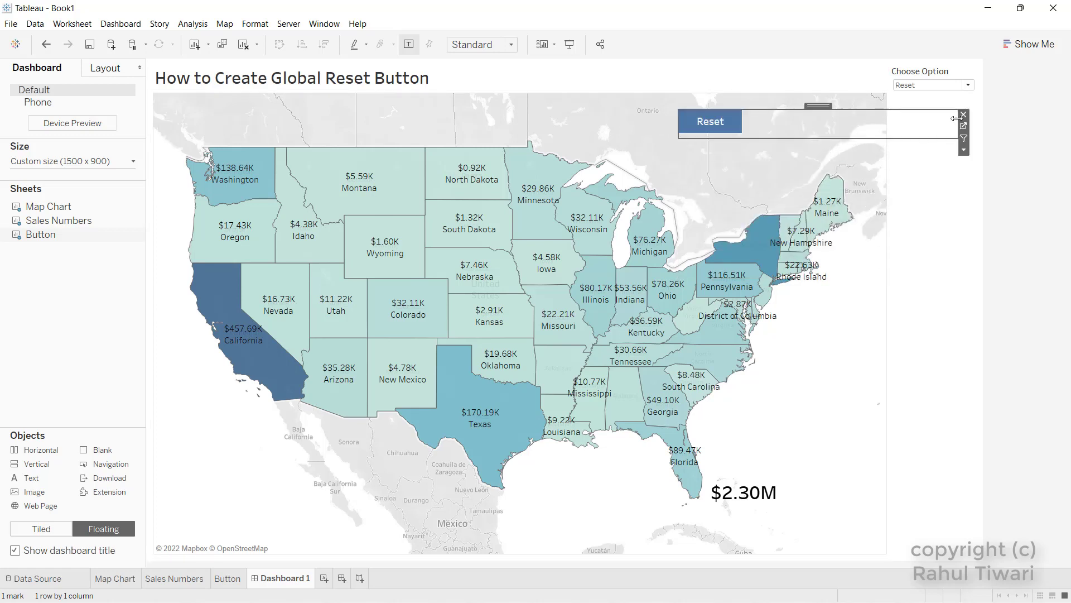
drag(957, 119, 941, 99)
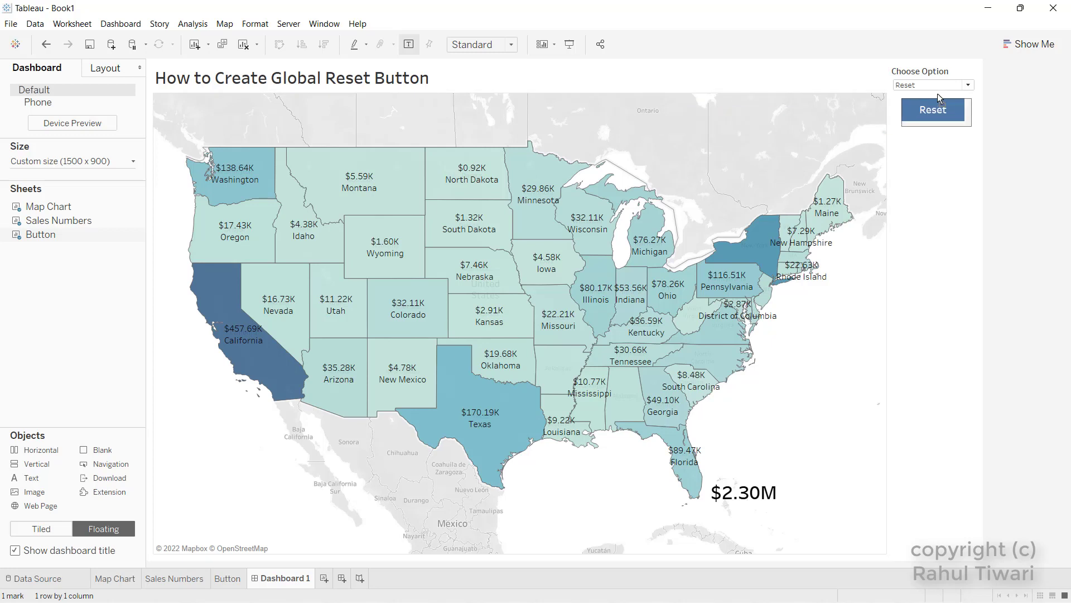
click(935, 123)
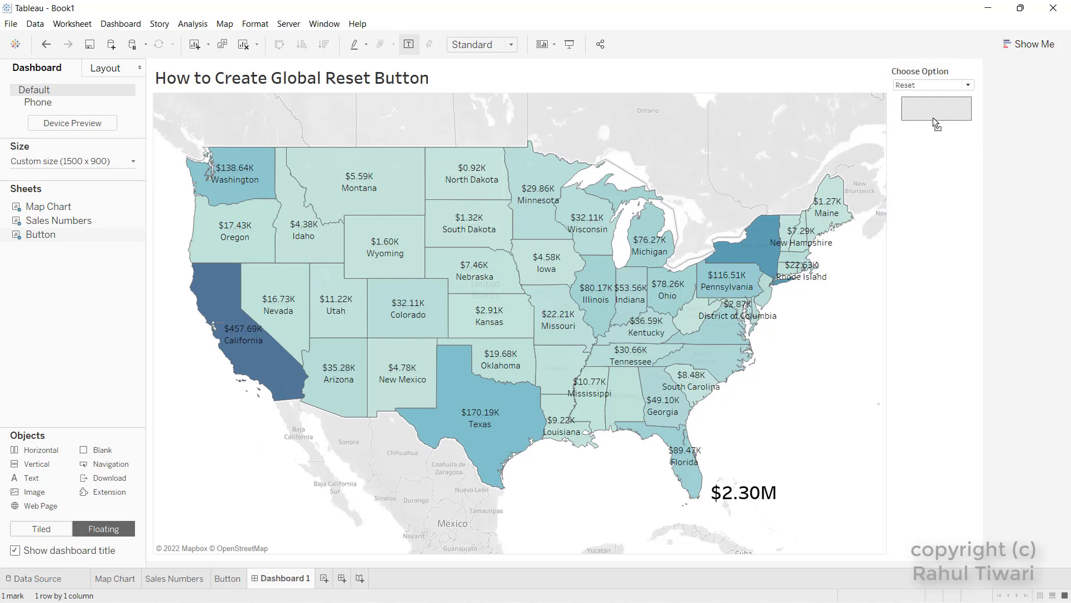
click(933, 118)
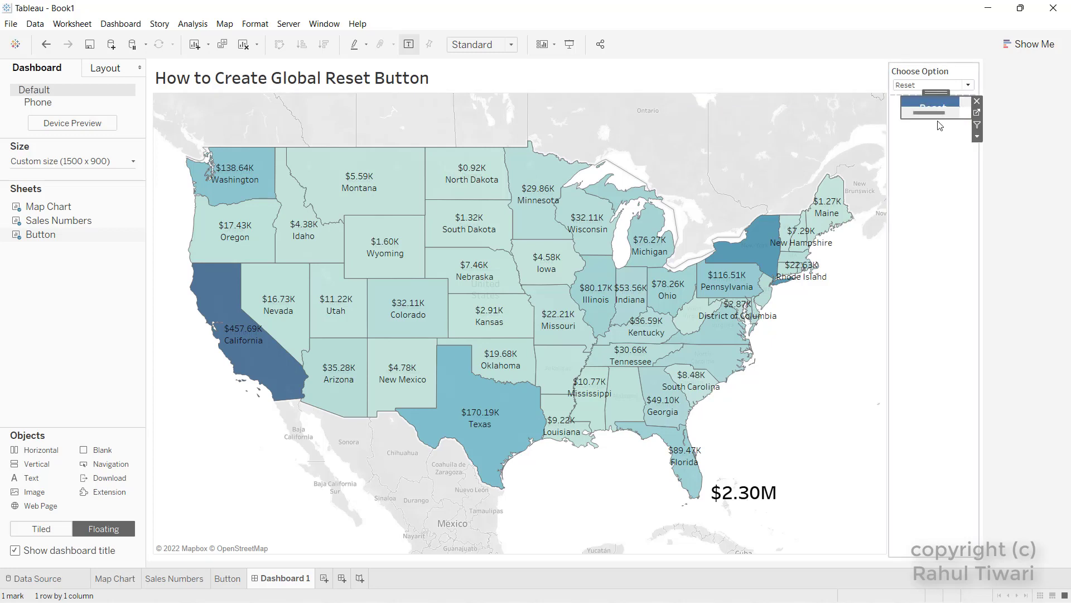
click(939, 122)
click(940, 124)
click(1011, 140)
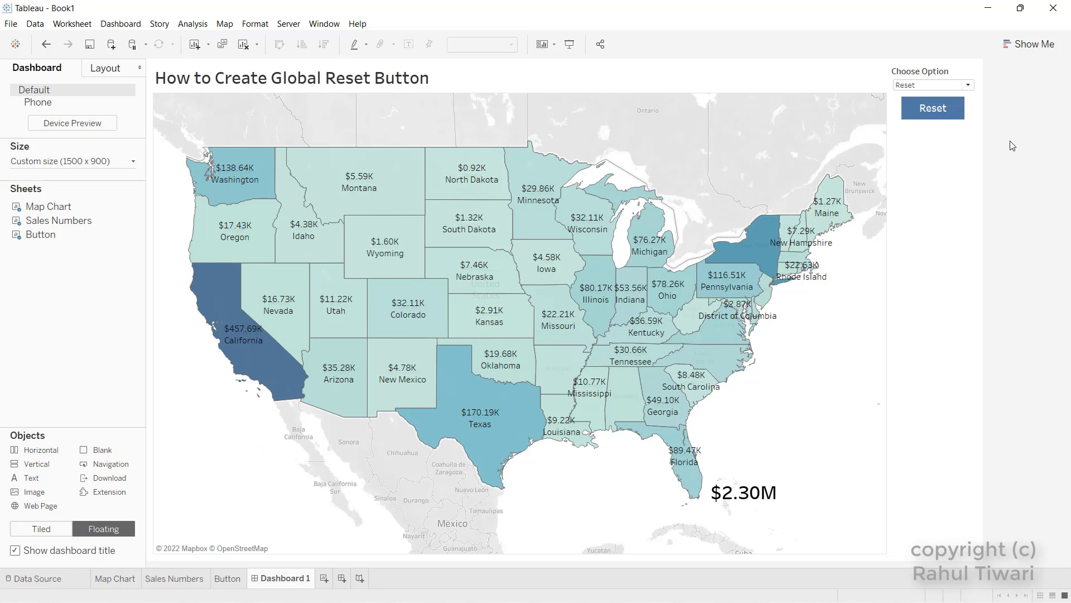
Try the Reset button, and test the Choose Option parameter with East, Central and Reset
click(935, 118)
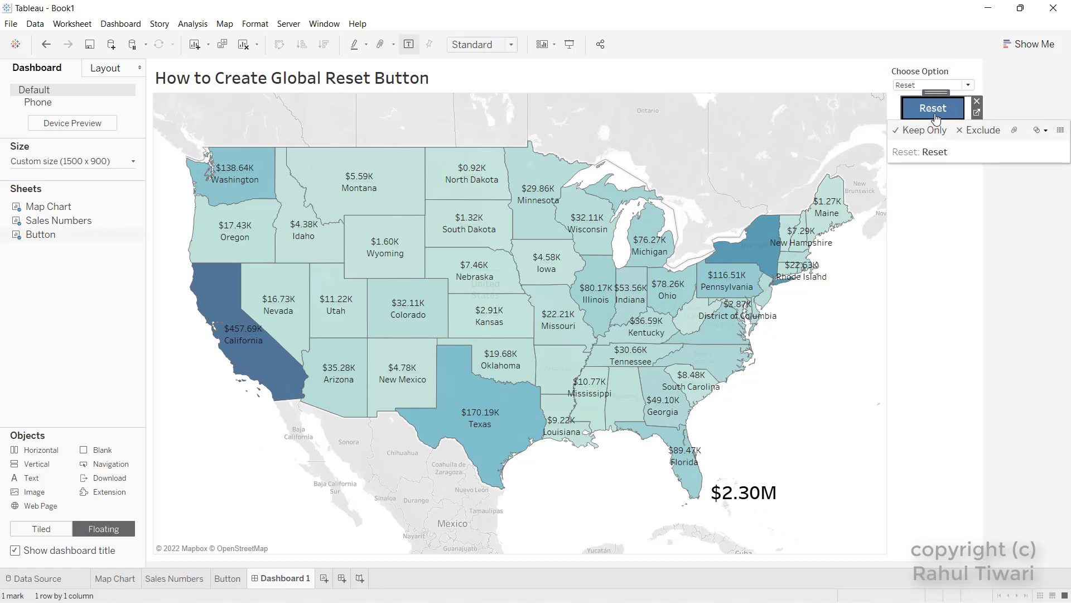
click(930, 86)
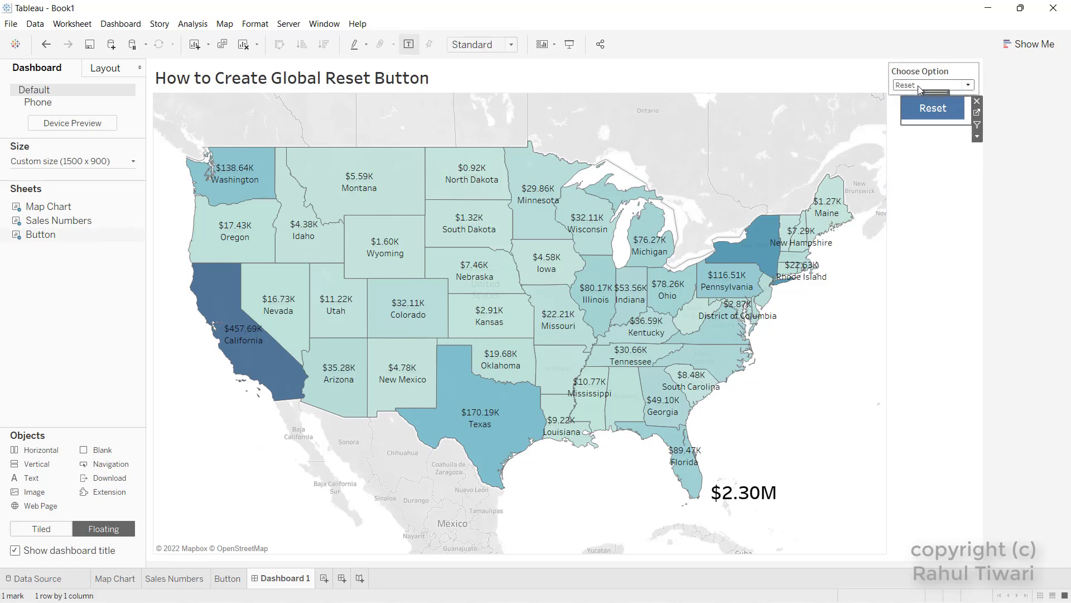
click(919, 87)
click(912, 108)
click(919, 87)
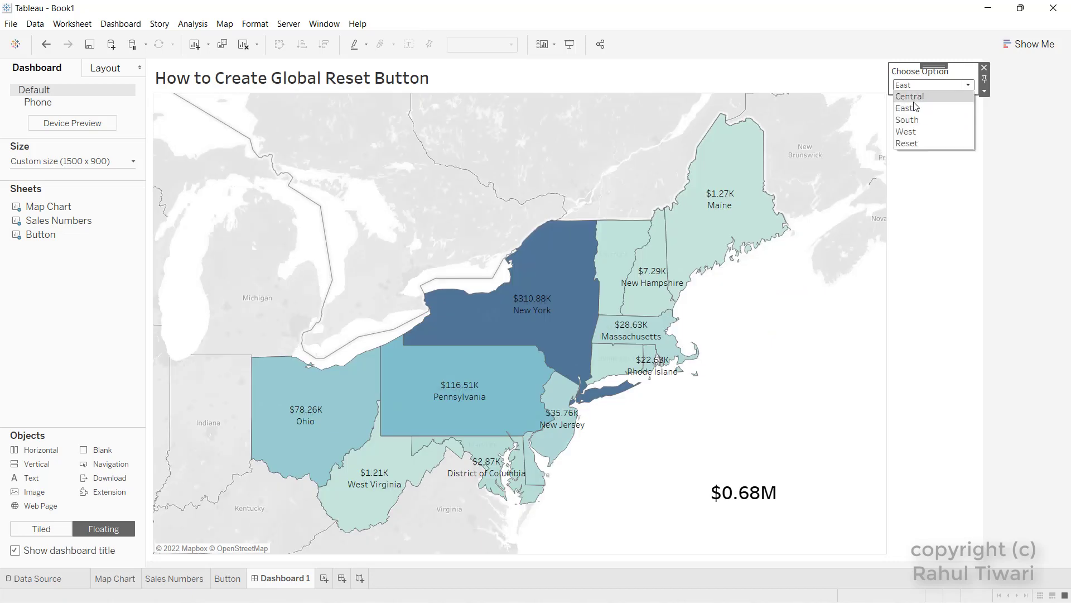
click(910, 96)
click(920, 86)
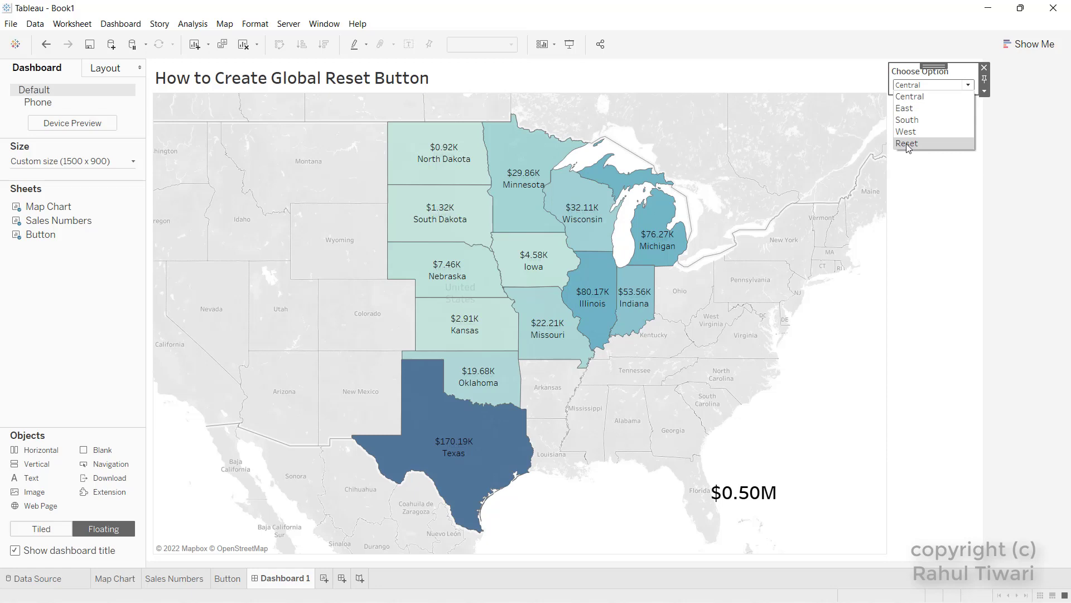
click(907, 143)
Compare the dashboard for Central and Reset in the Choose Option parameter, finishing on Central
click(926, 85)
click(910, 96)
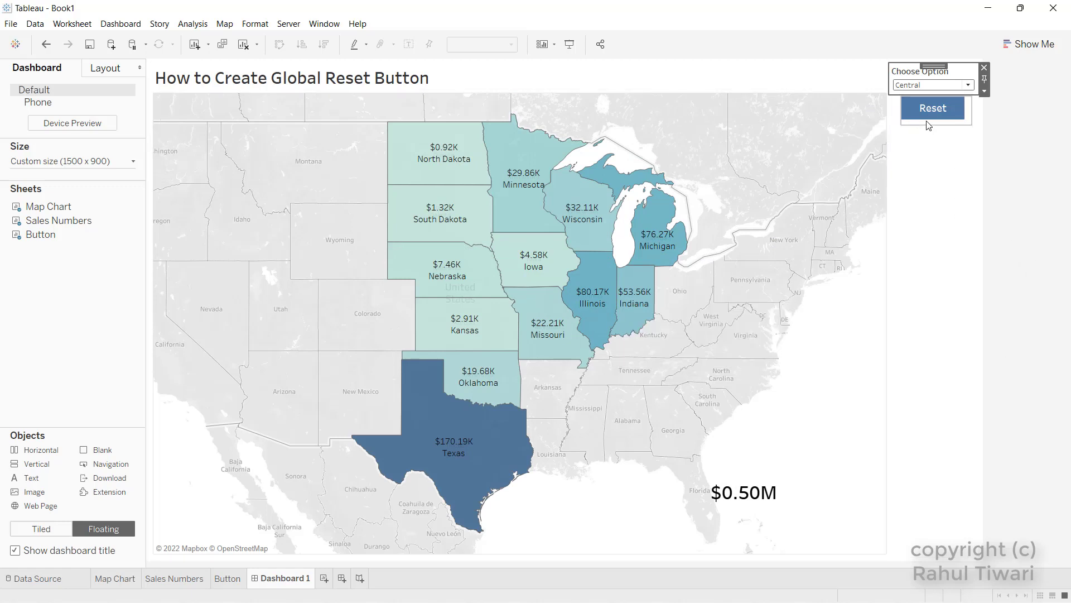
click(908, 86)
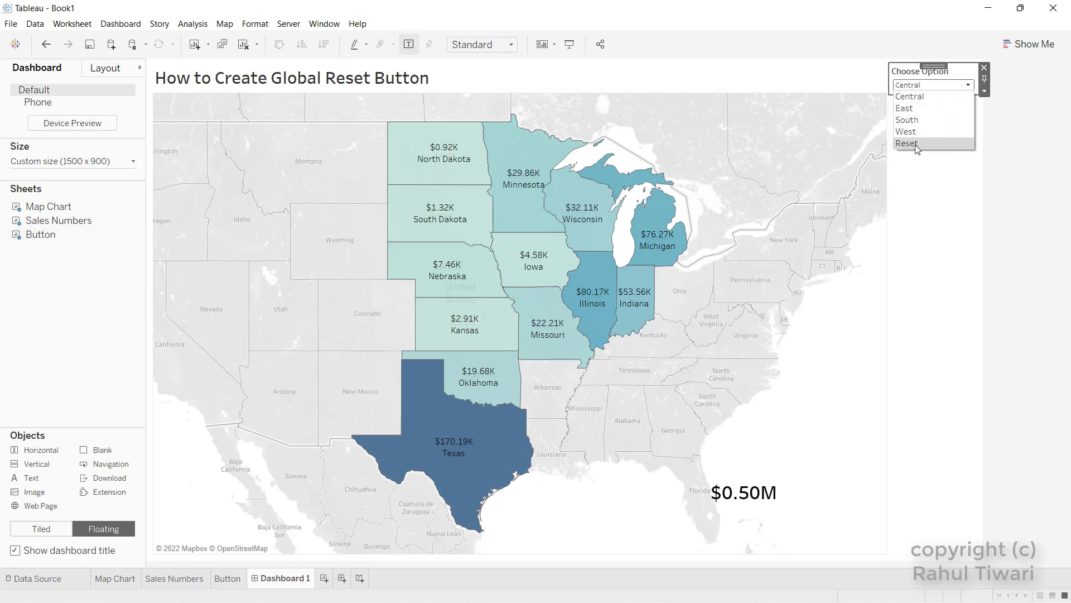
click(915, 143)
click(913, 88)
click(912, 98)
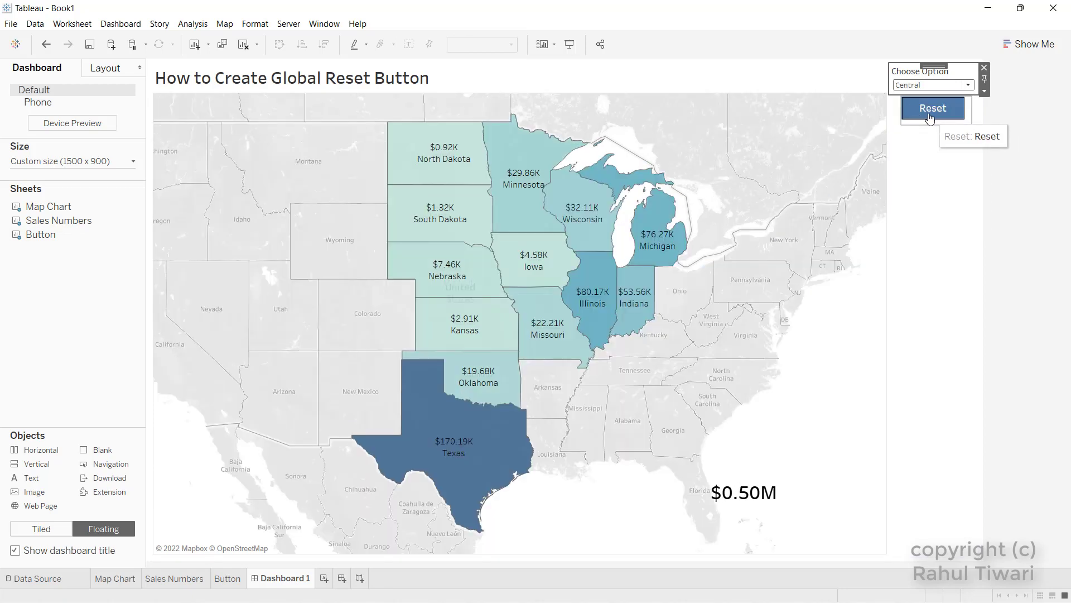
click(932, 169)
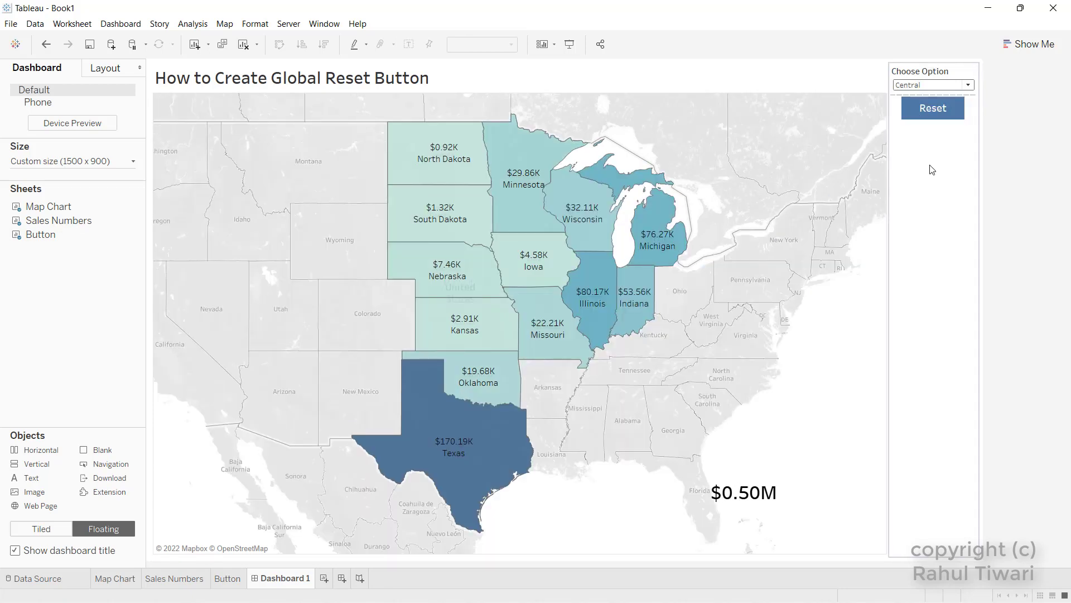
click(946, 199)
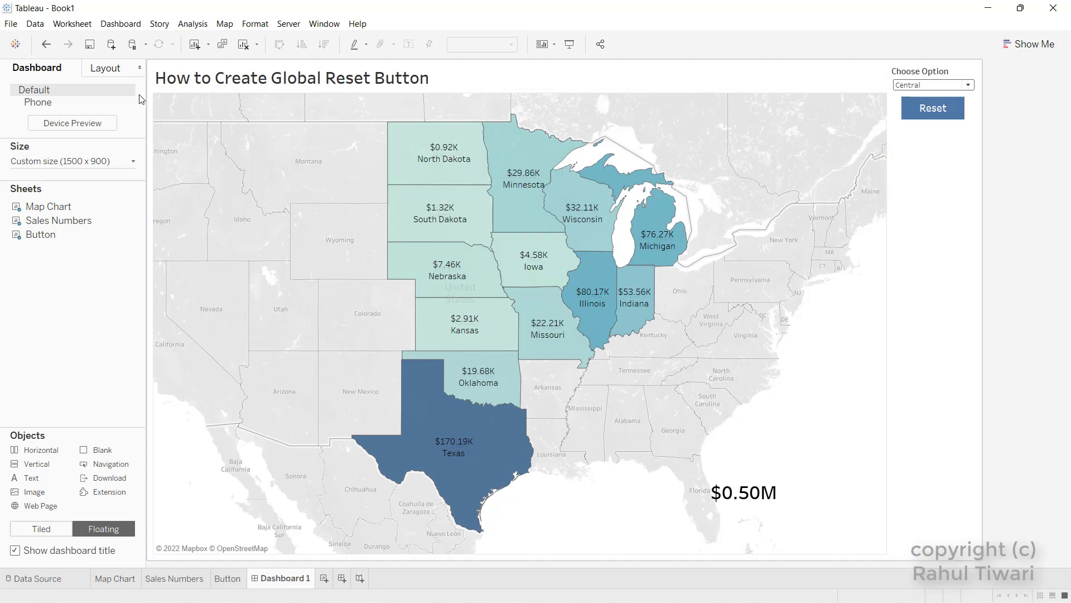
Add a Change Parameter action to the dashboard with only the Button sheet as its source
click(109, 27)
click(123, 182)
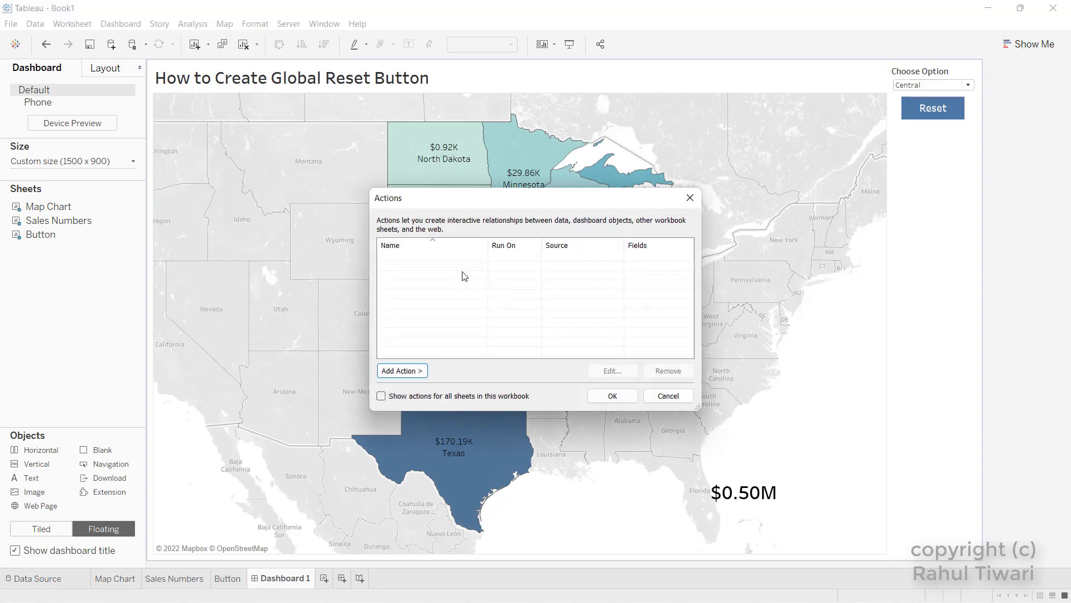
click(406, 371)
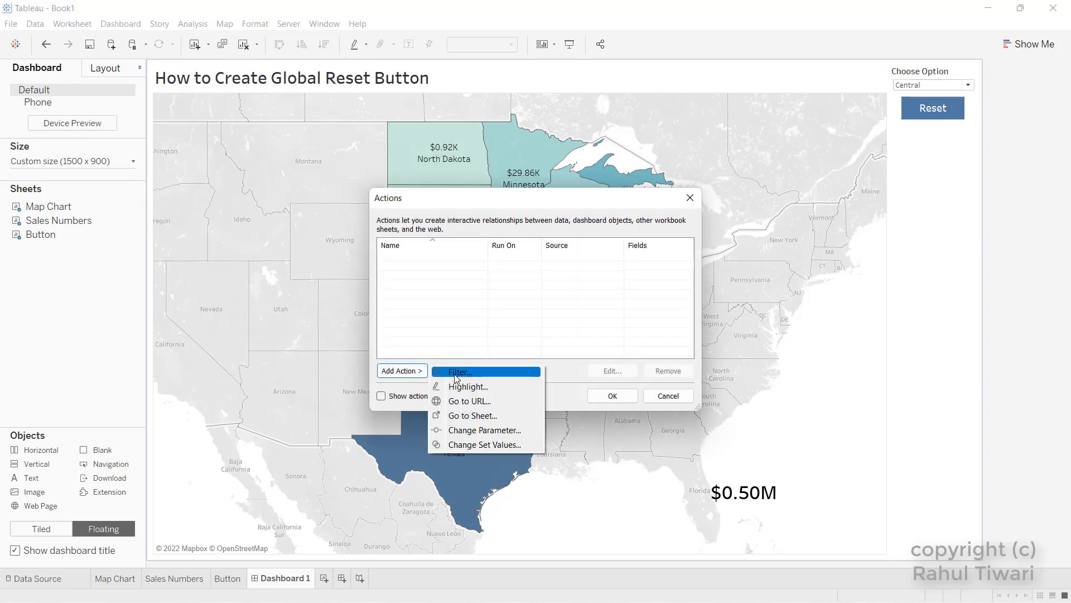
click(484, 428)
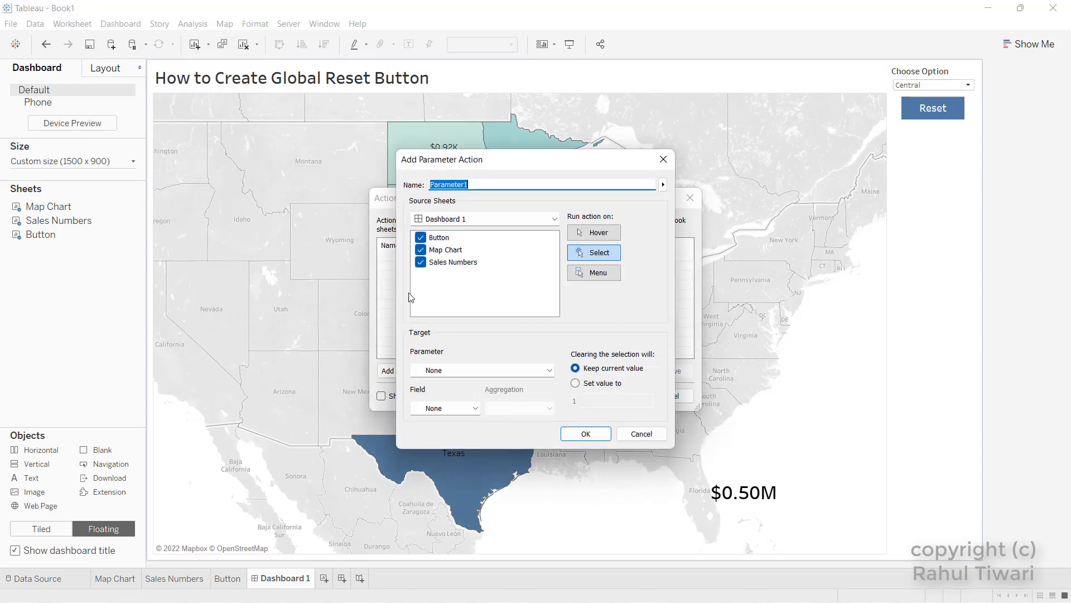
click(421, 261)
click(421, 250)
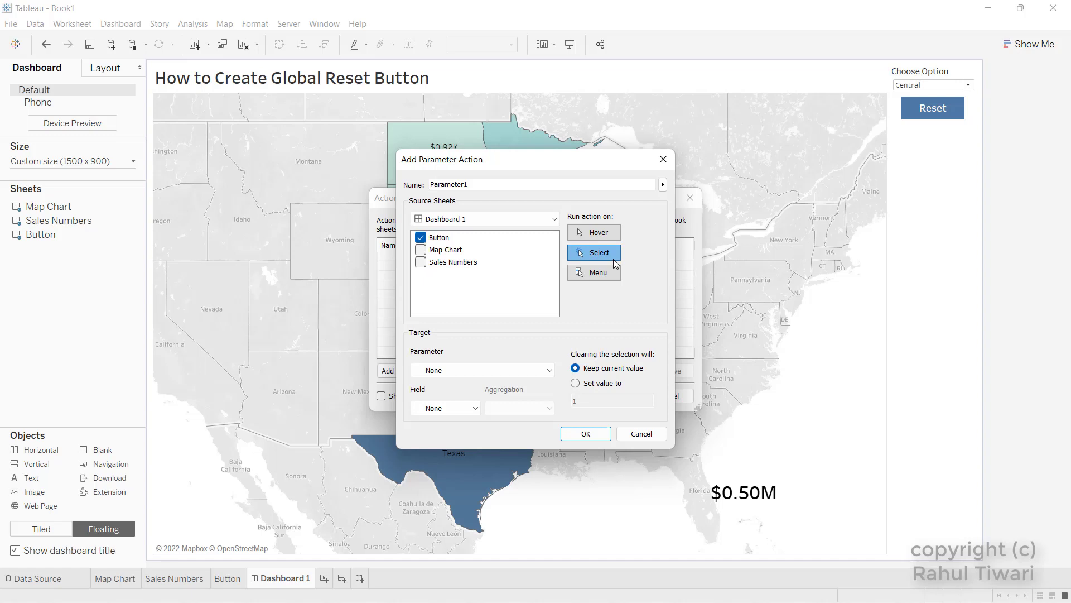
Target the action at the Choose Option parameter, using the Reset field as its source value
click(473, 372)
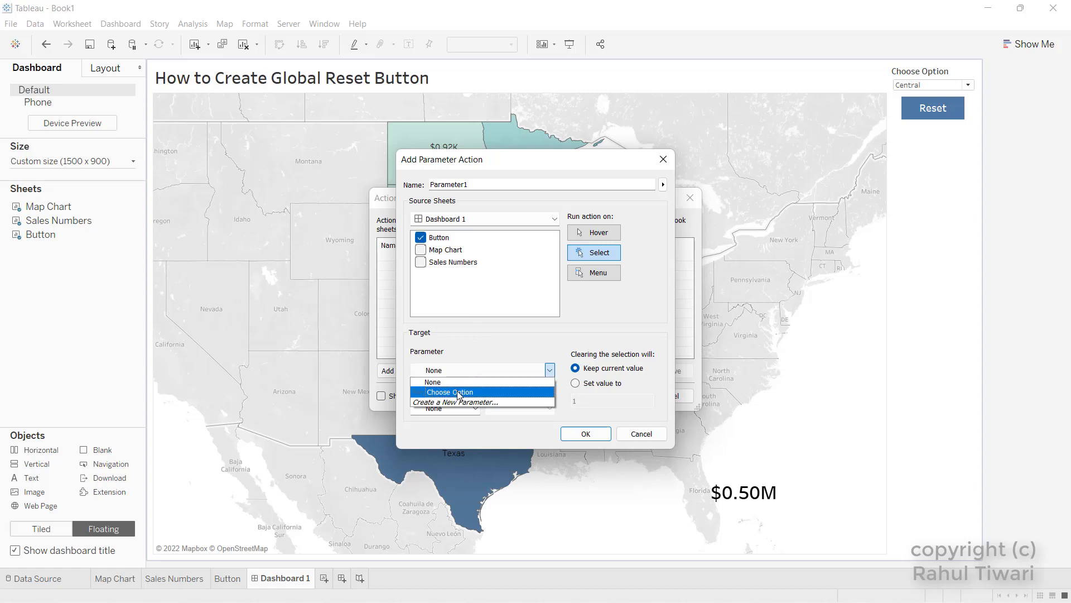
click(460, 392)
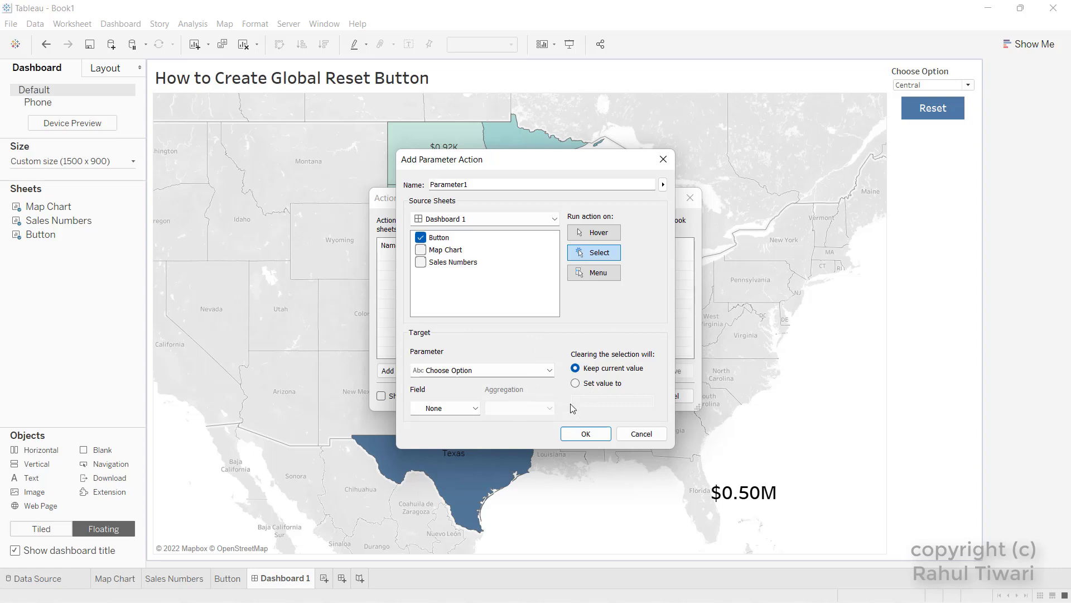
click(428, 413)
click(430, 430)
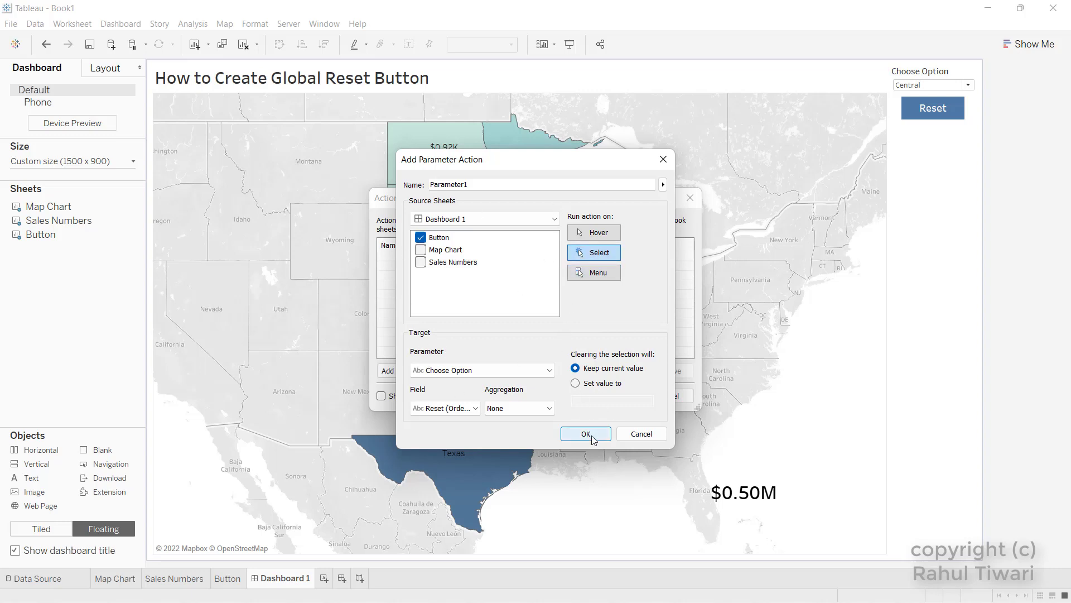
Name the action "Reset Parameter Action" and confirm it for the dashboard
drag(502, 184, 390, 184)
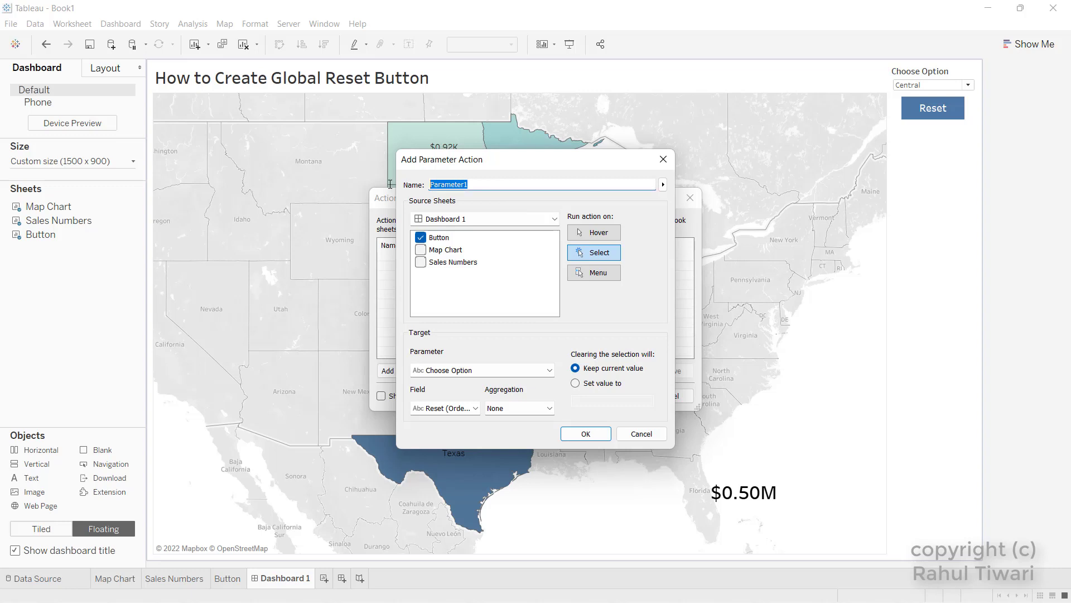
text(Reset P)
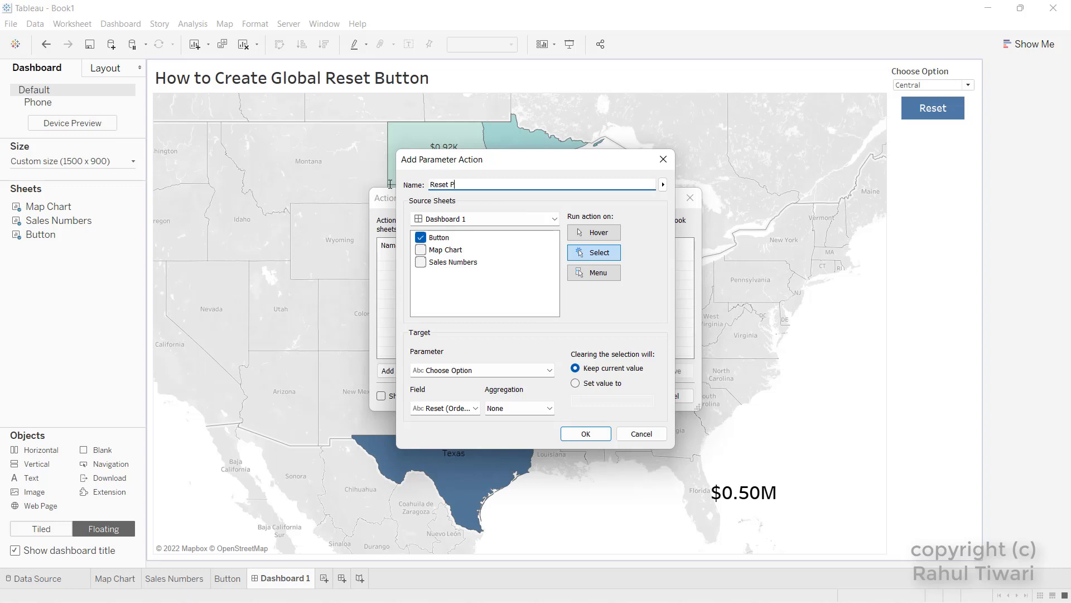
text(aramn)
click(585, 433)
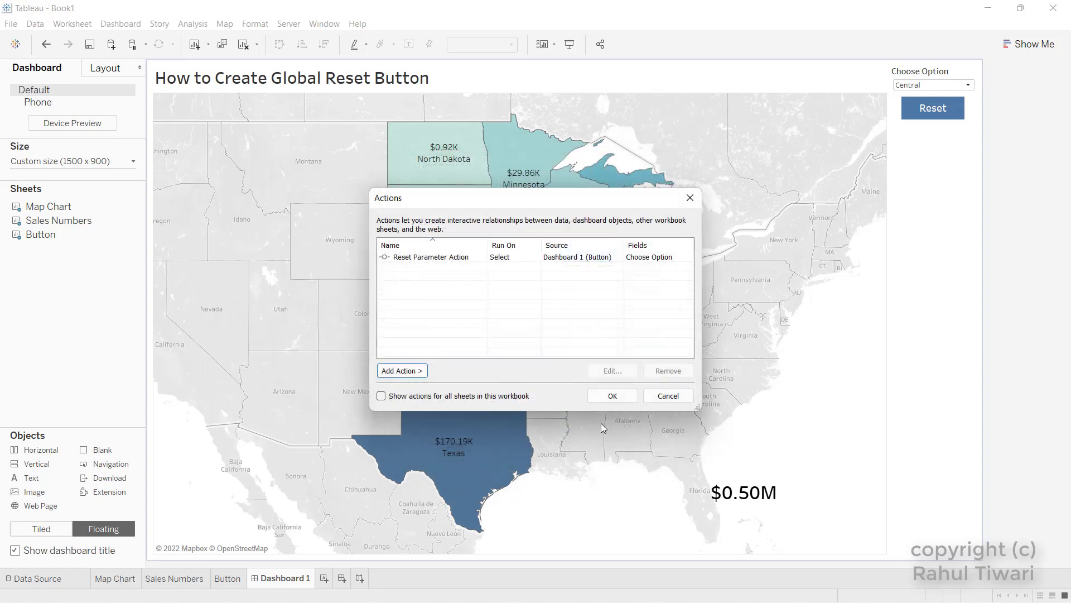
click(622, 398)
Test the Reset button on the Central selection, and again after setting Choose Option to East
click(945, 108)
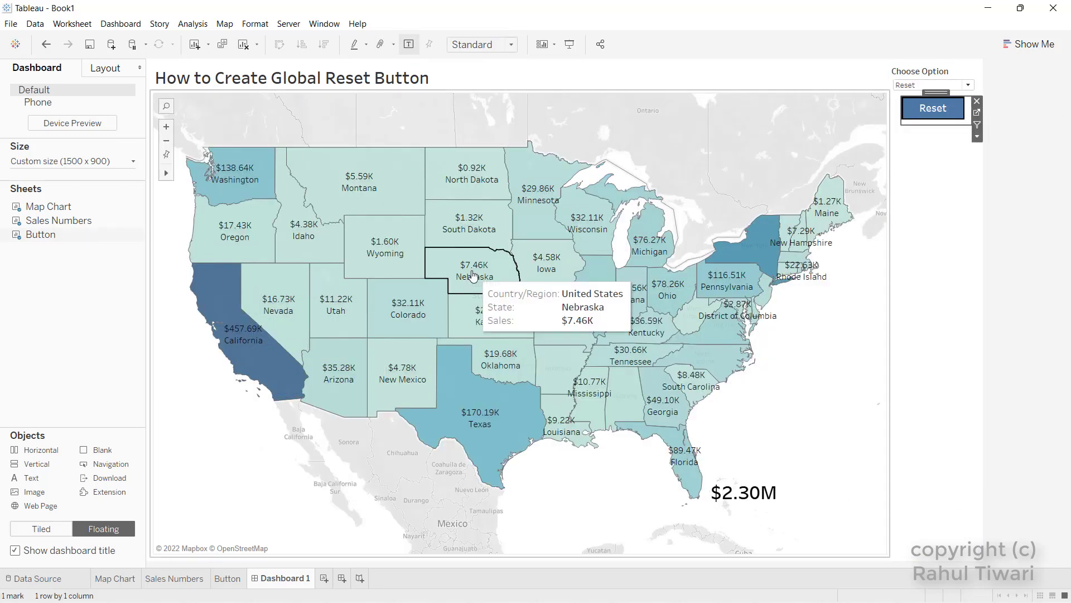
click(922, 85)
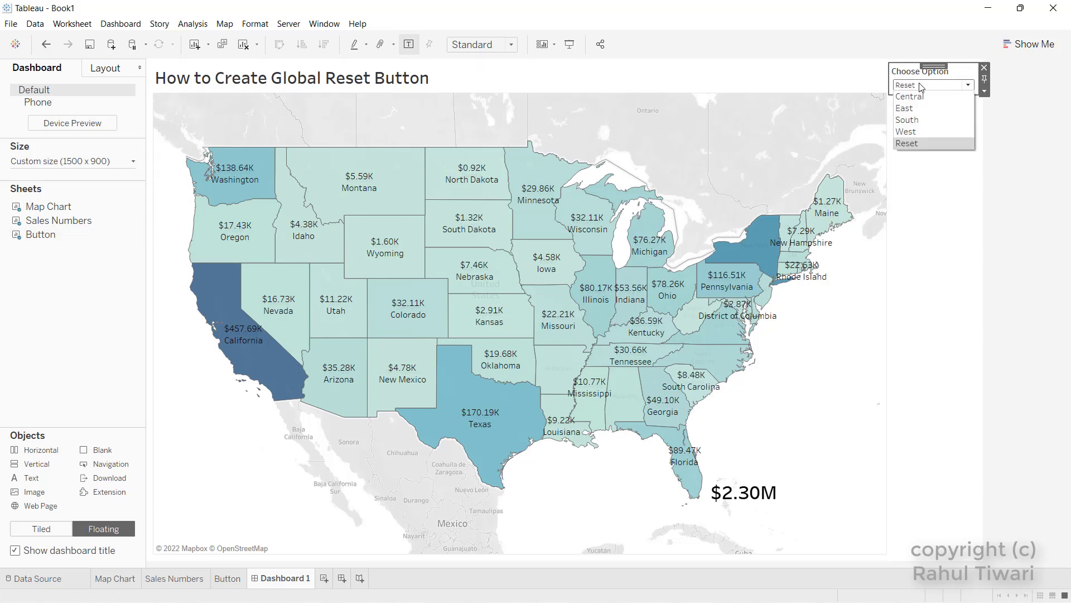
click(911, 108)
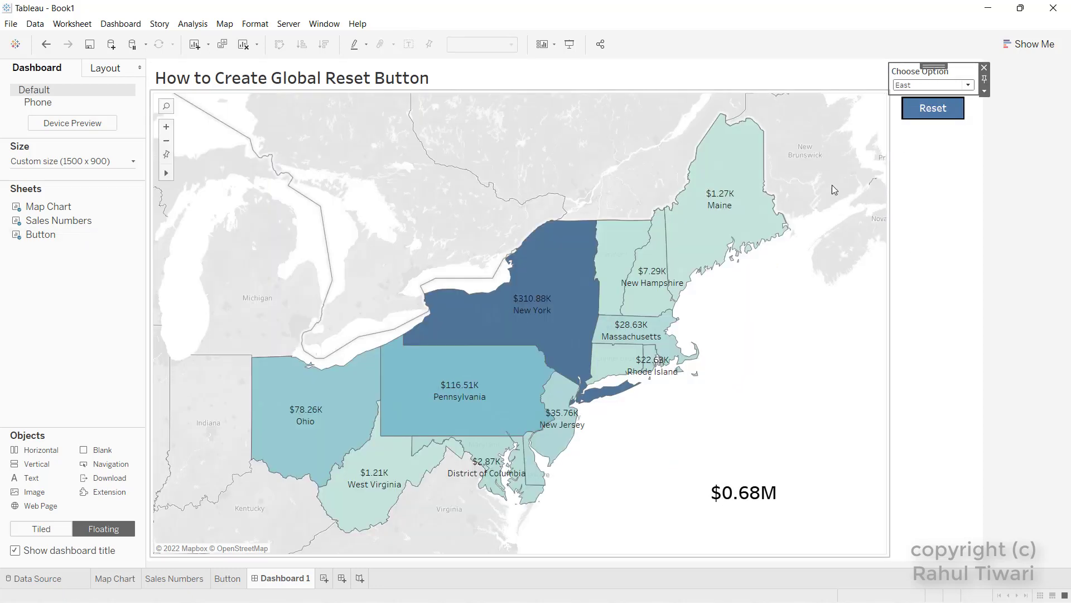
click(924, 107)
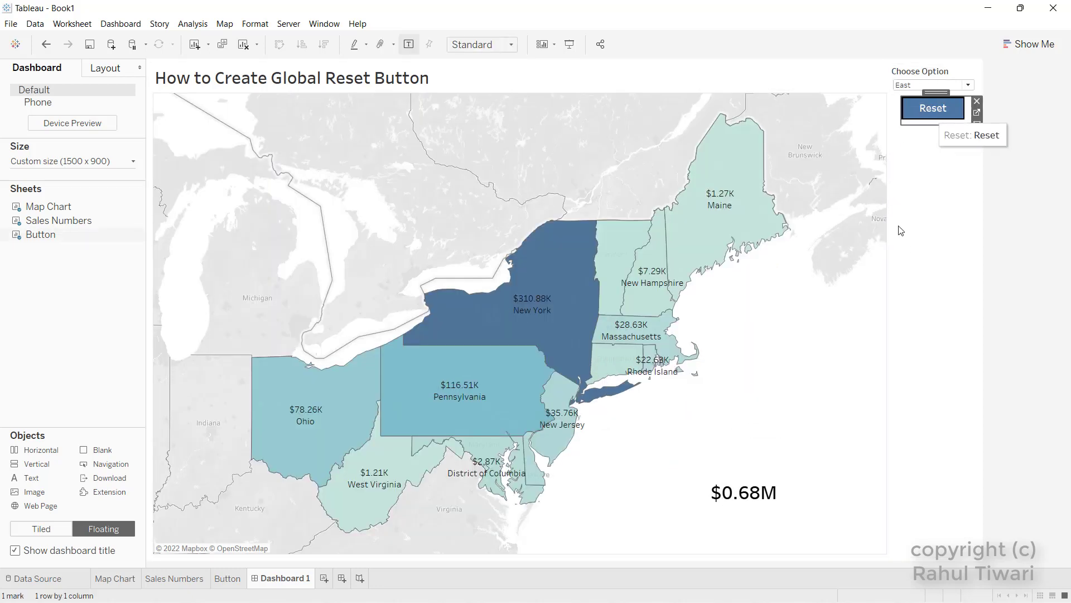
click(928, 184)
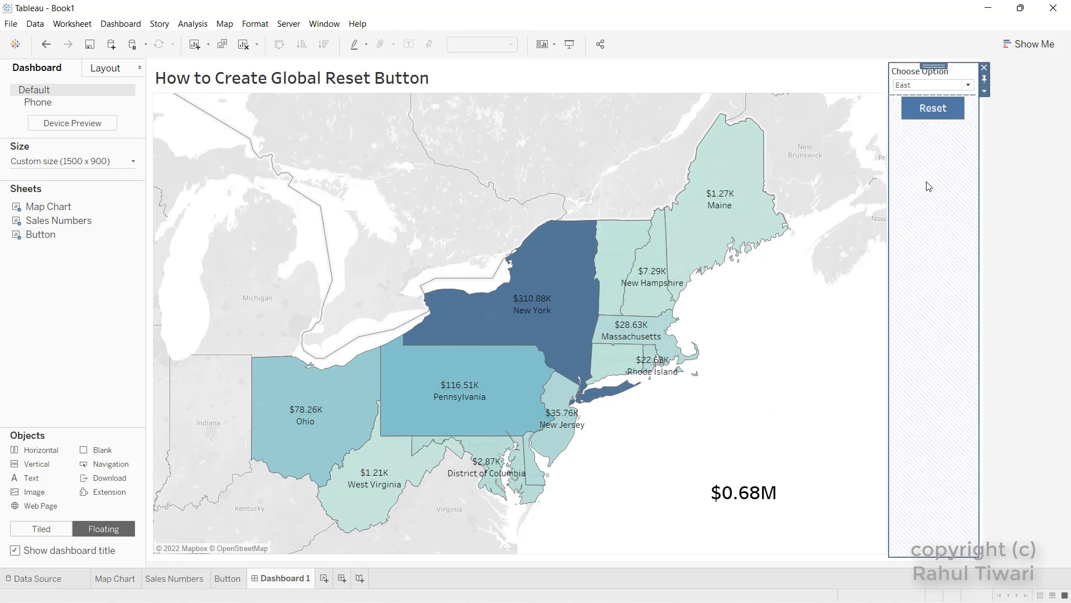
click(929, 115)
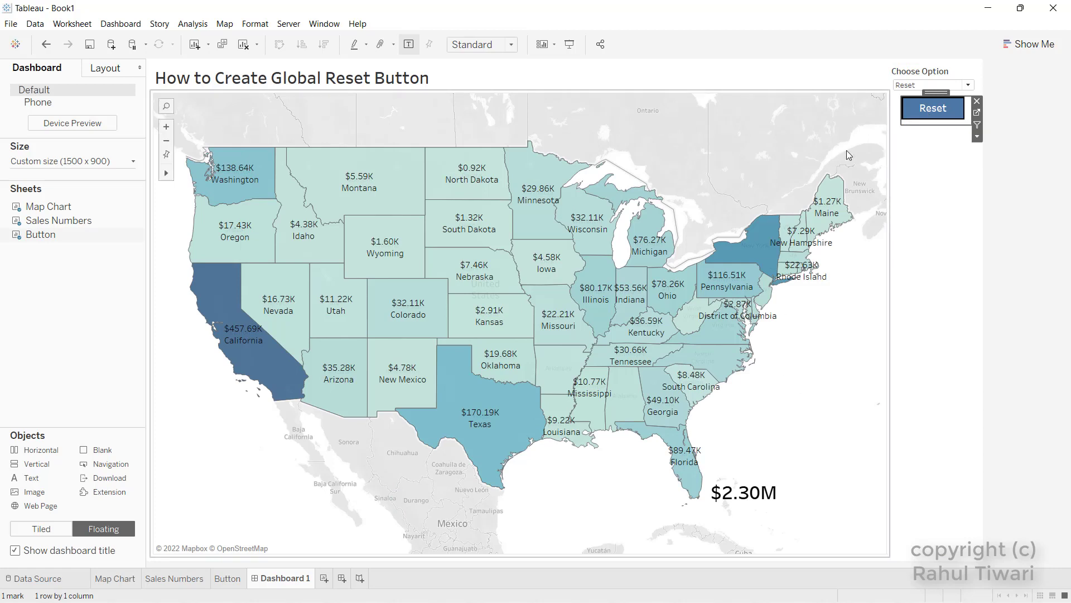
Set Choose Option to South and reset the dashboard with the Reset button
click(911, 84)
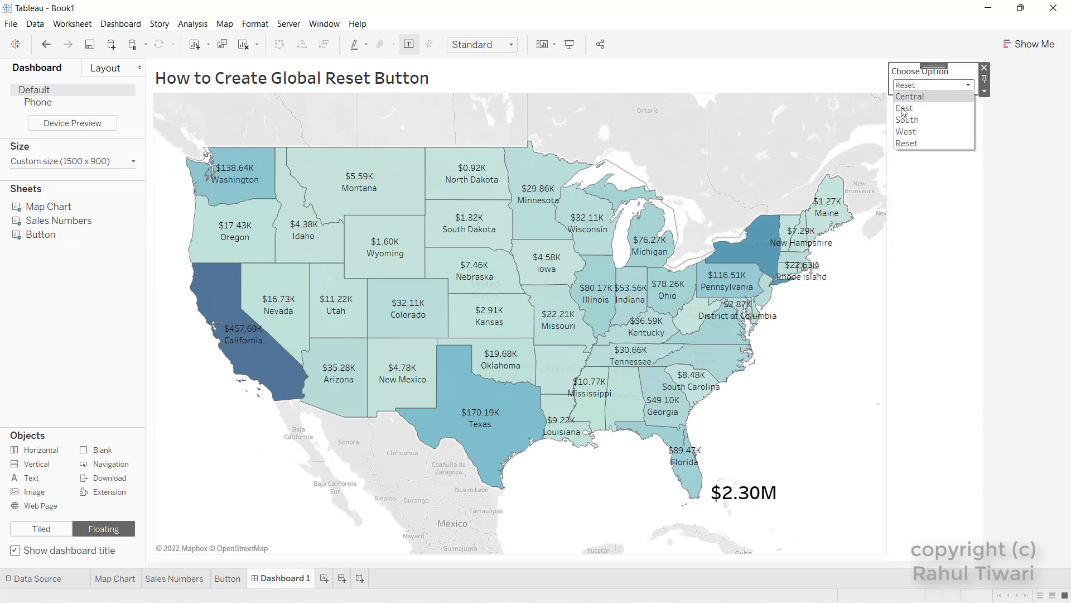
click(905, 115)
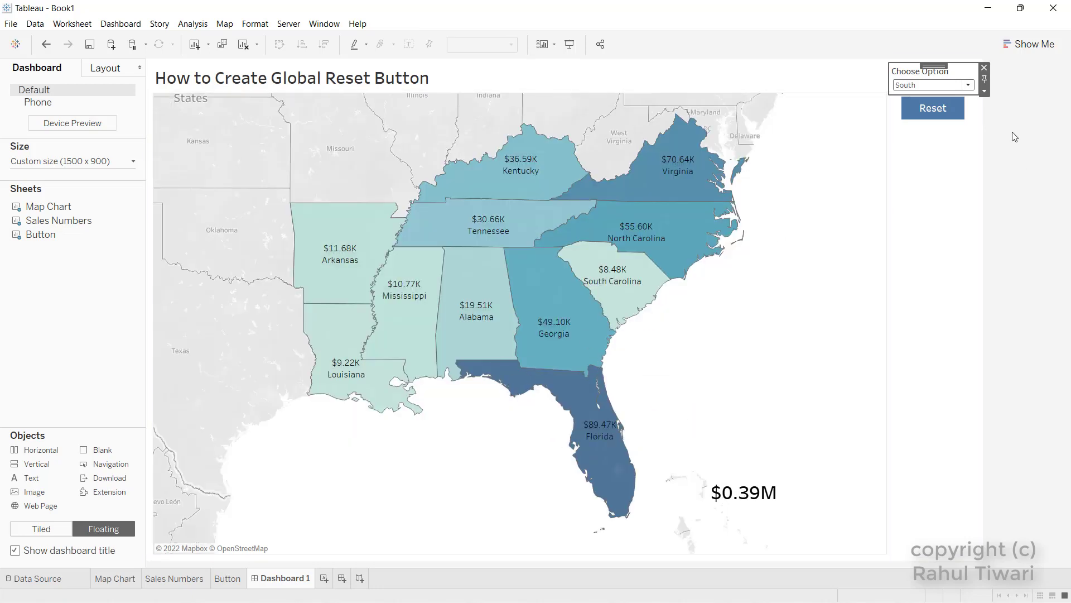
click(942, 113)
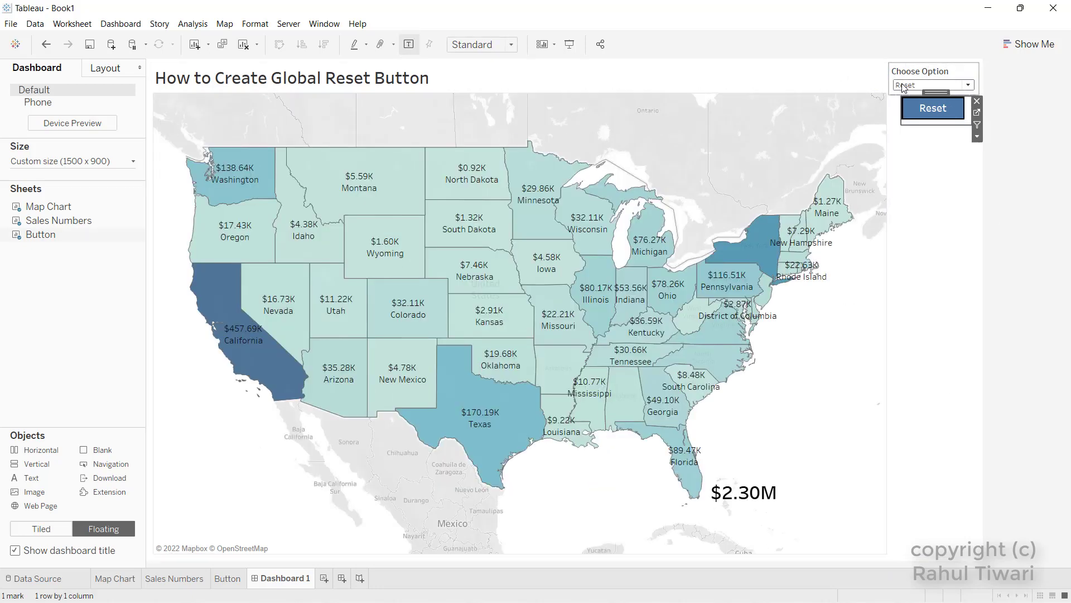
Set Choose Option to West and test resetting the dashboard with the Reset button
click(926, 85)
click(913, 133)
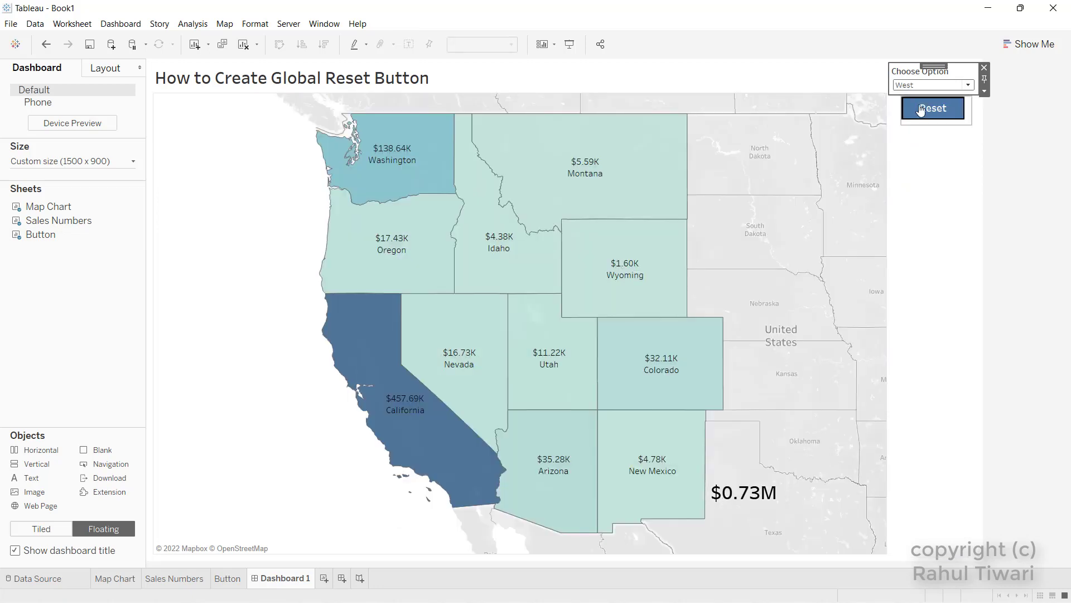
click(950, 96)
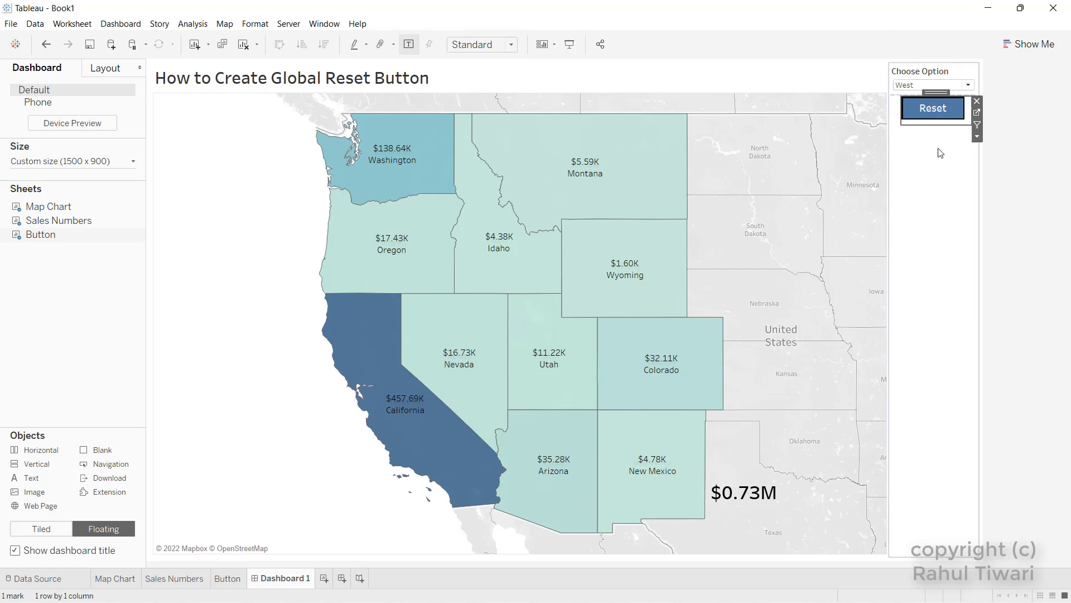
click(923, 111)
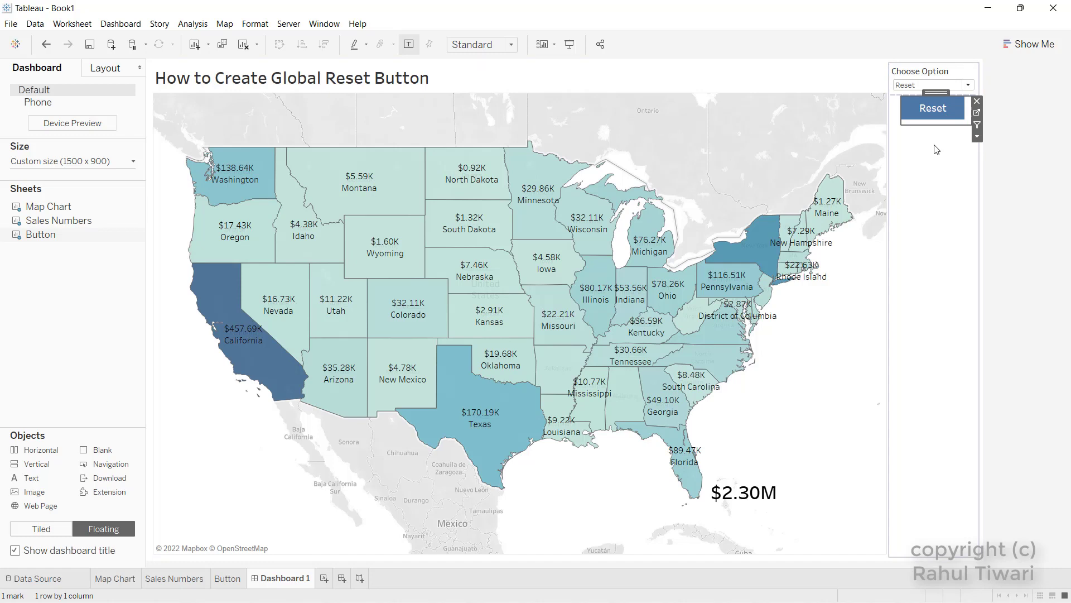
Set Choose Option to East and test the Reset button on that selection
click(926, 86)
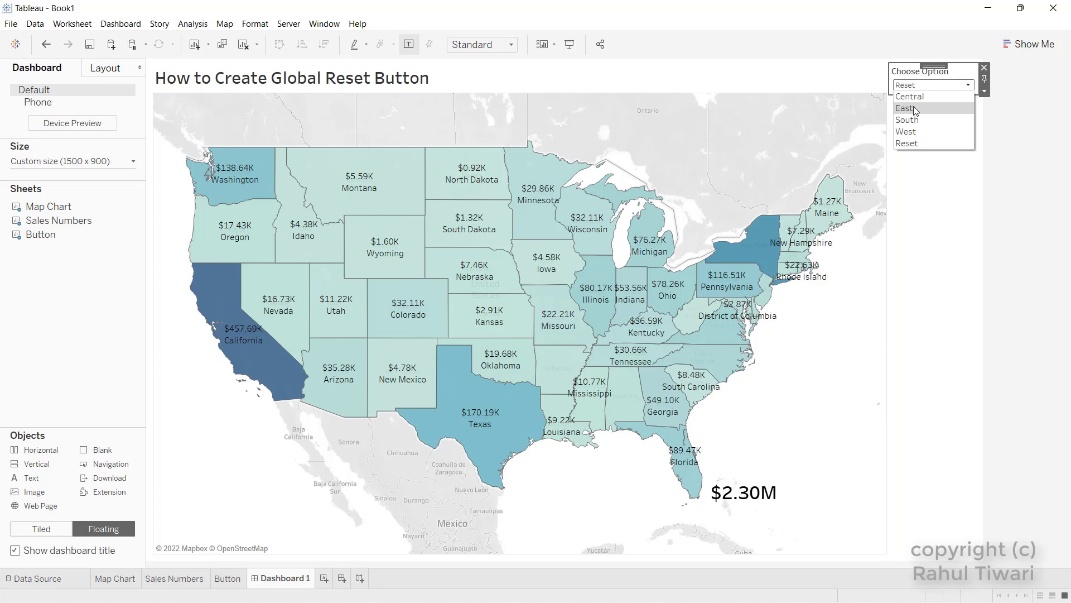
click(913, 108)
click(924, 114)
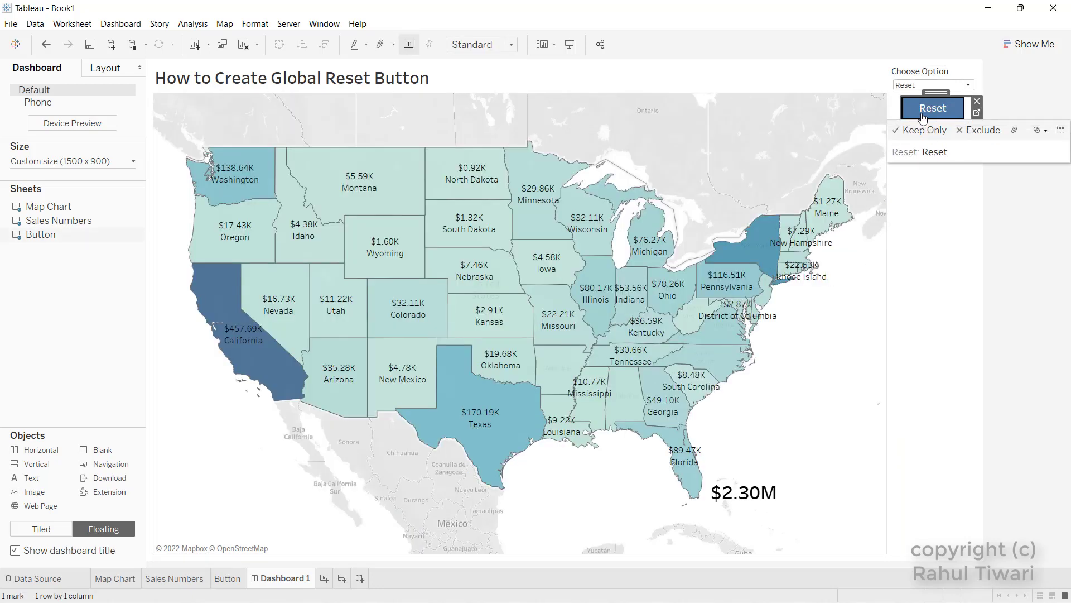
Set Choose Option to South and test the Reset button with repeated selections and deselections
click(902, 87)
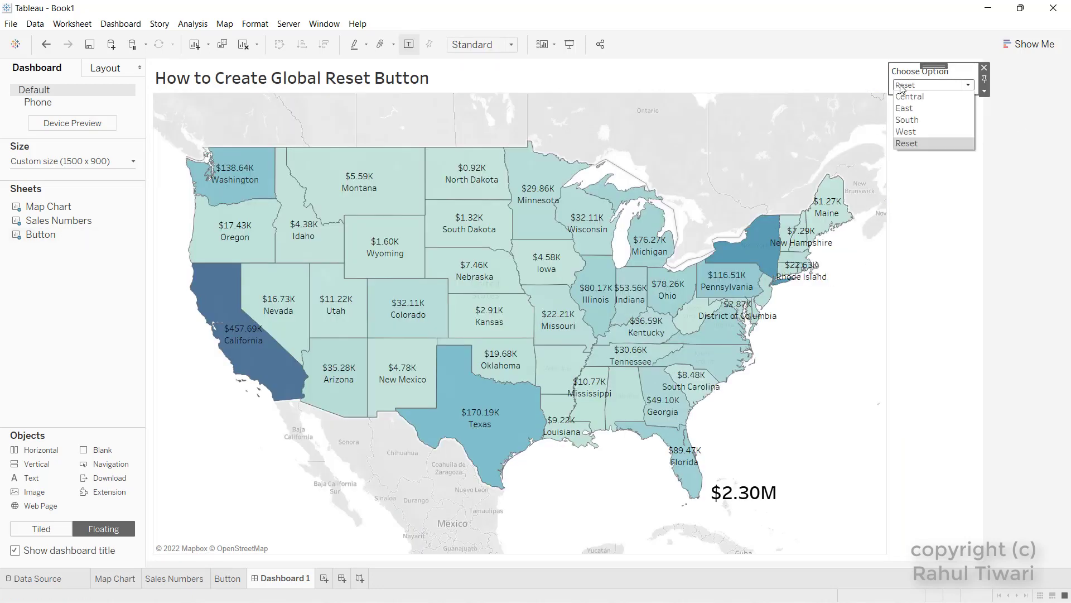
click(906, 118)
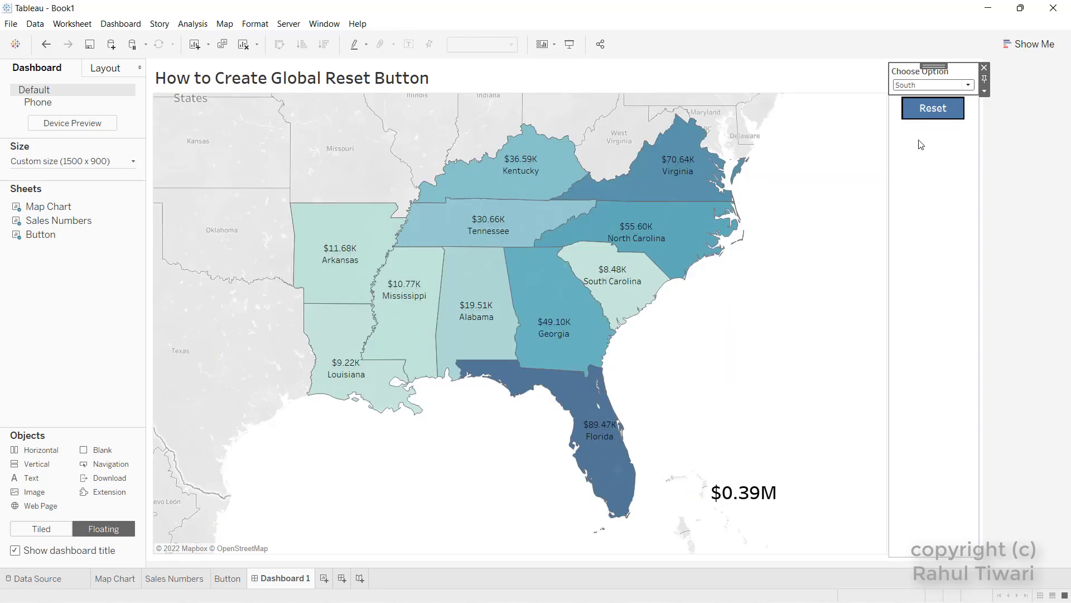
click(936, 110)
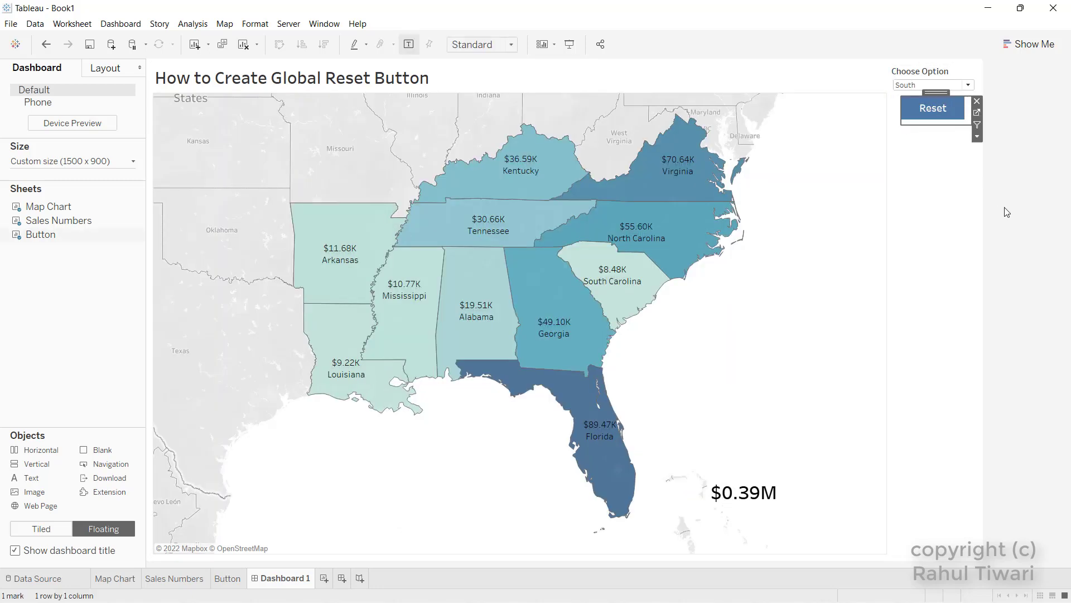
click(933, 109)
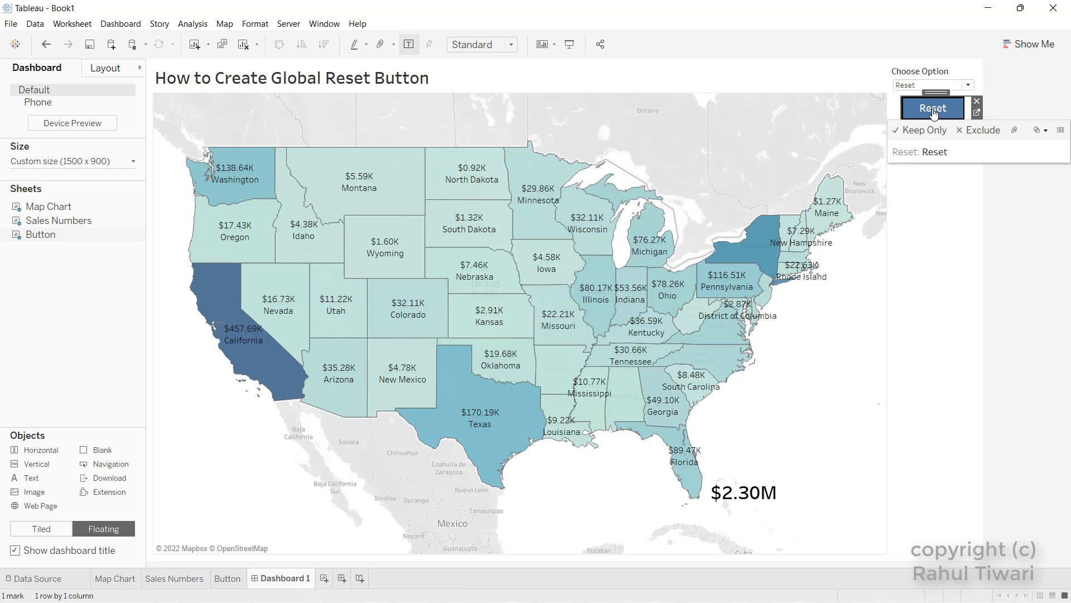
click(933, 112)
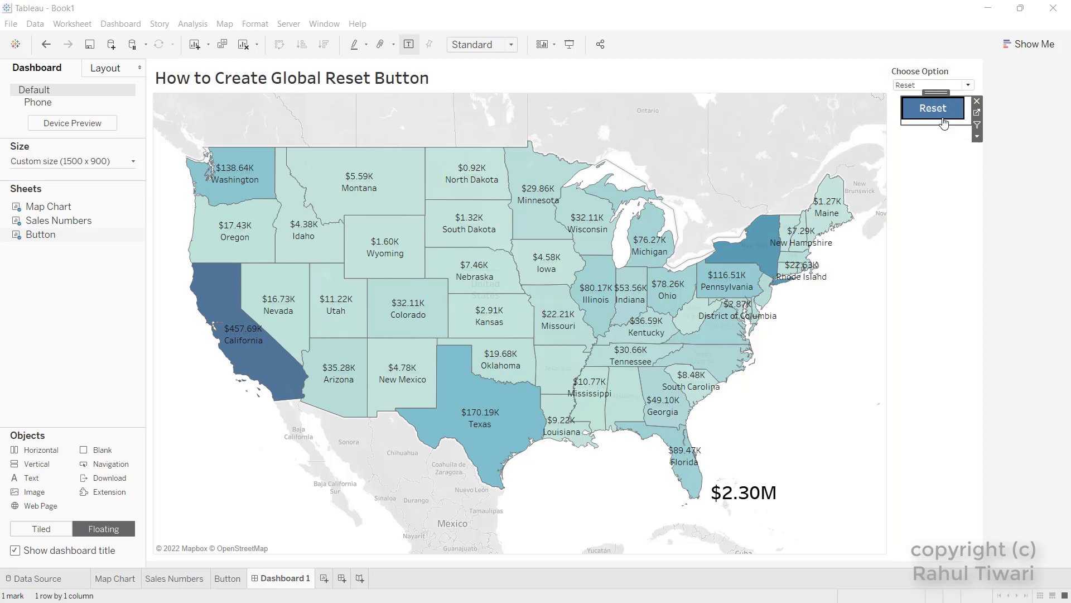
click(913, 116)
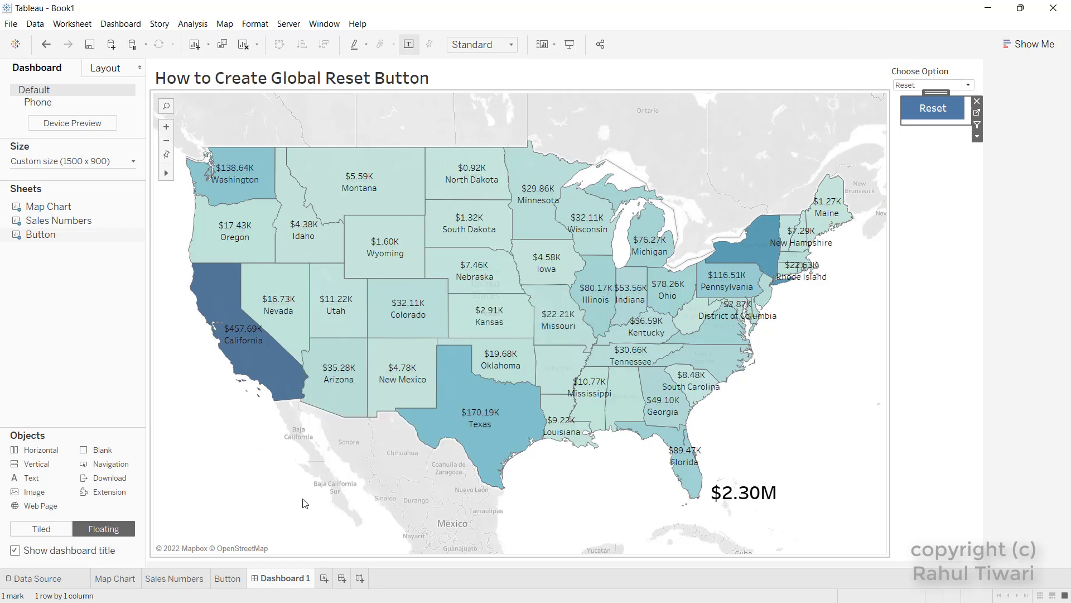
Add a new worksheet and create a Boolean parameter named "Dont Select"
click(323, 578)
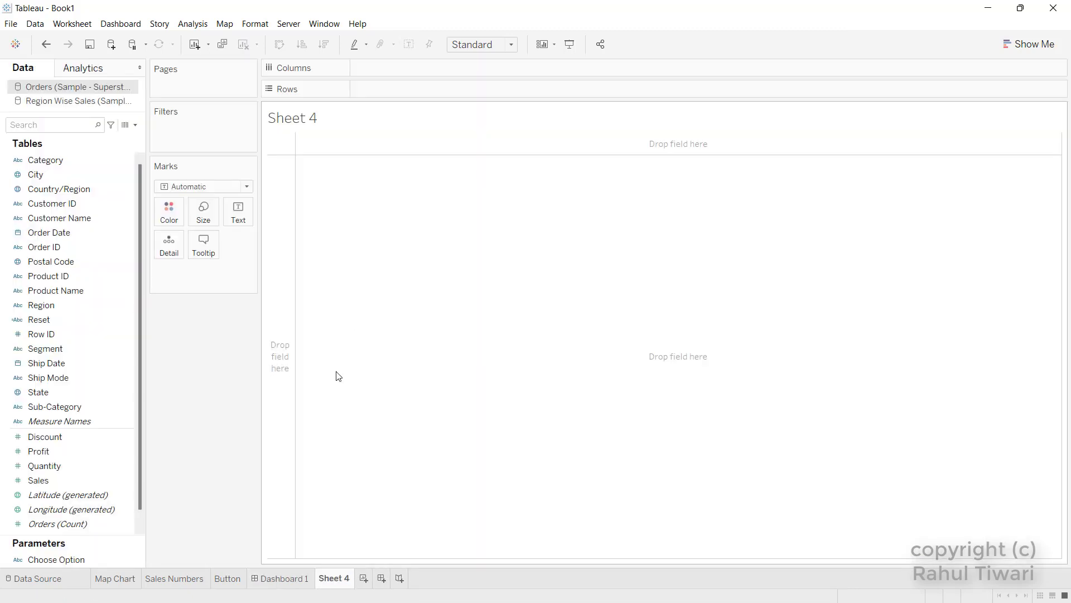
click(135, 125)
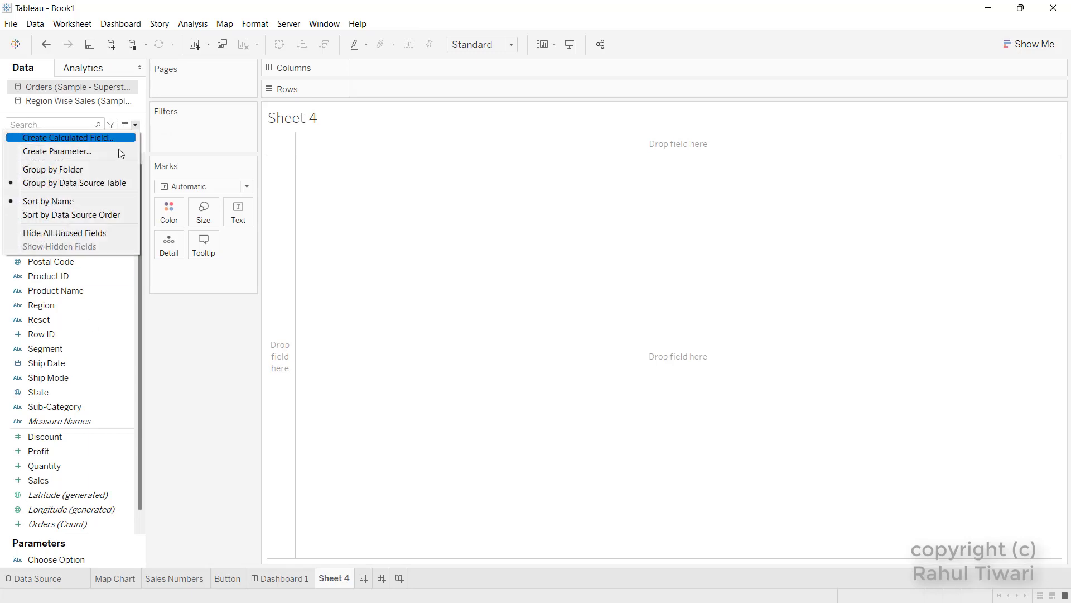
click(98, 151)
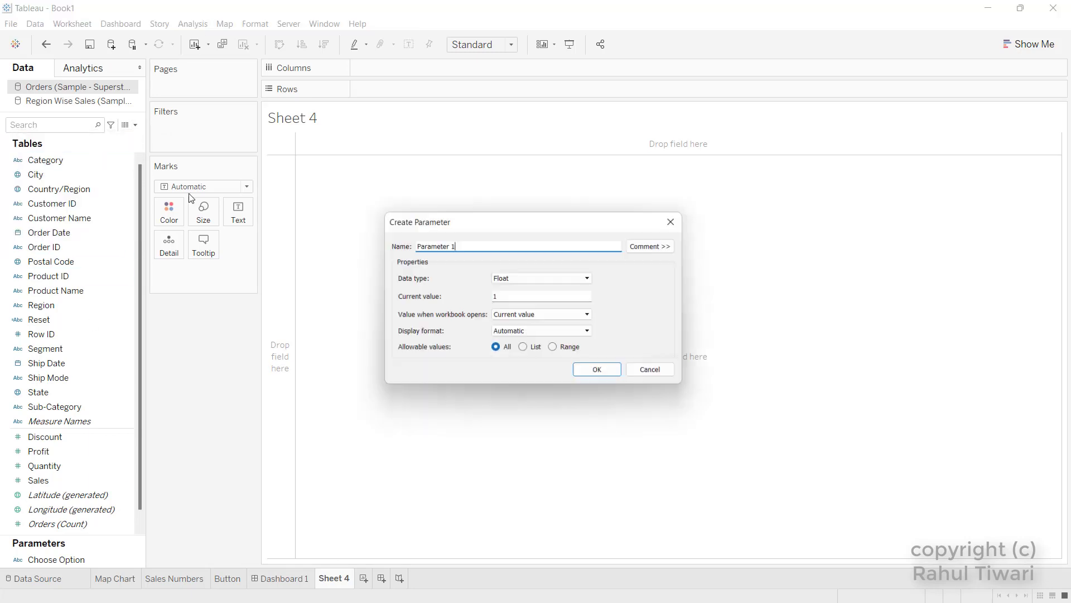
click(544, 280)
click(511, 316)
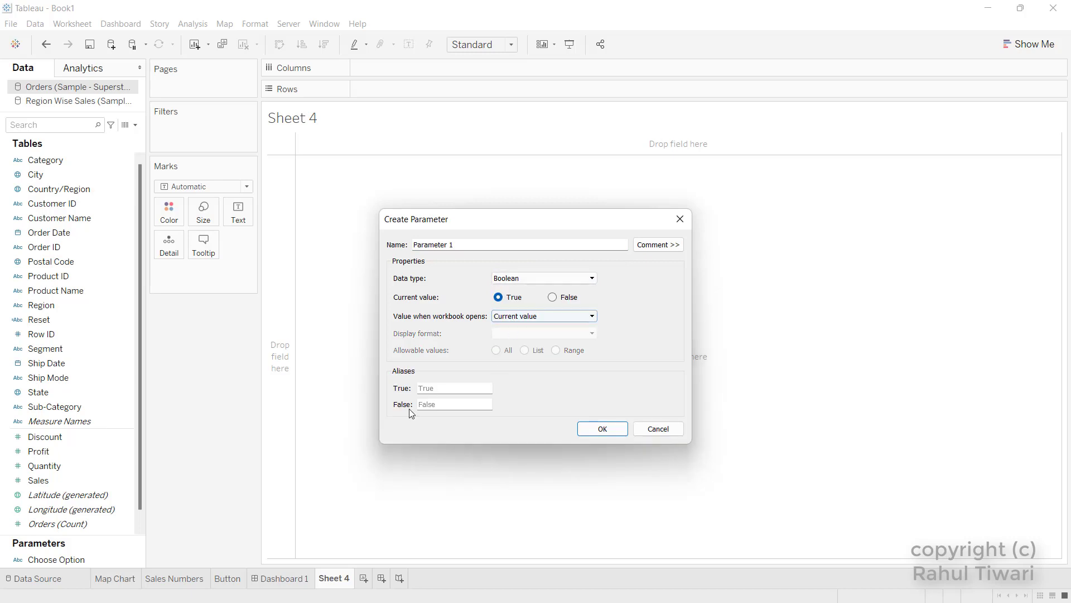
drag(467, 249, 339, 246)
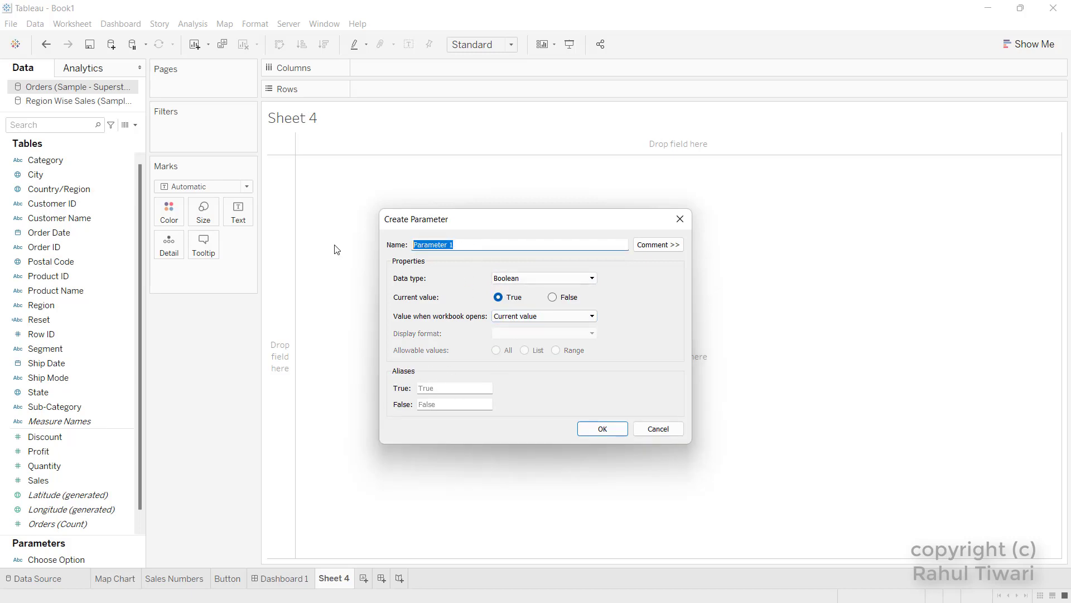
text(Dont Select)
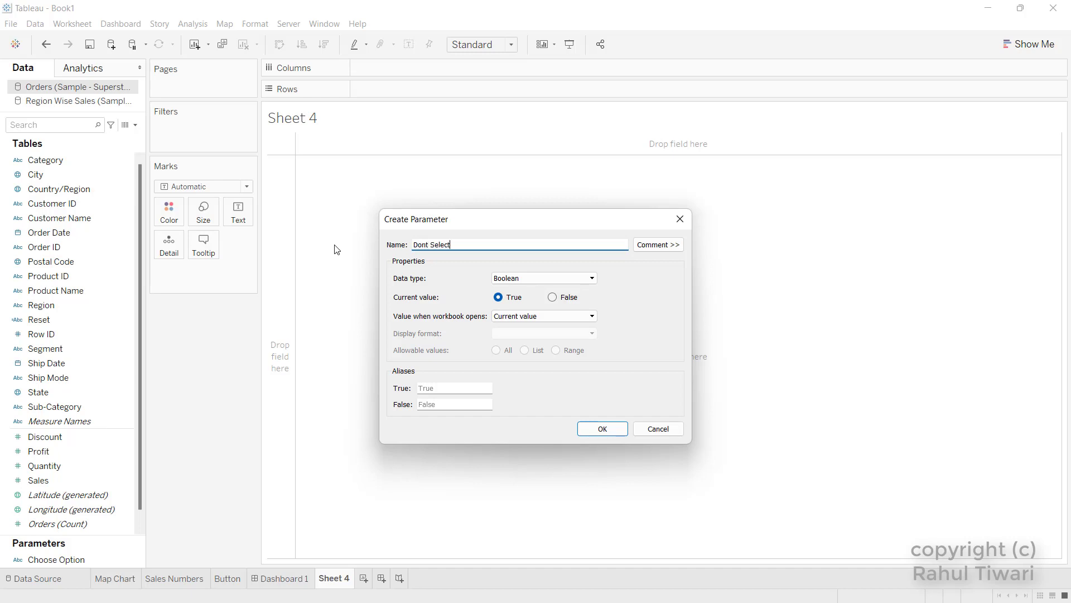
click(605, 427)
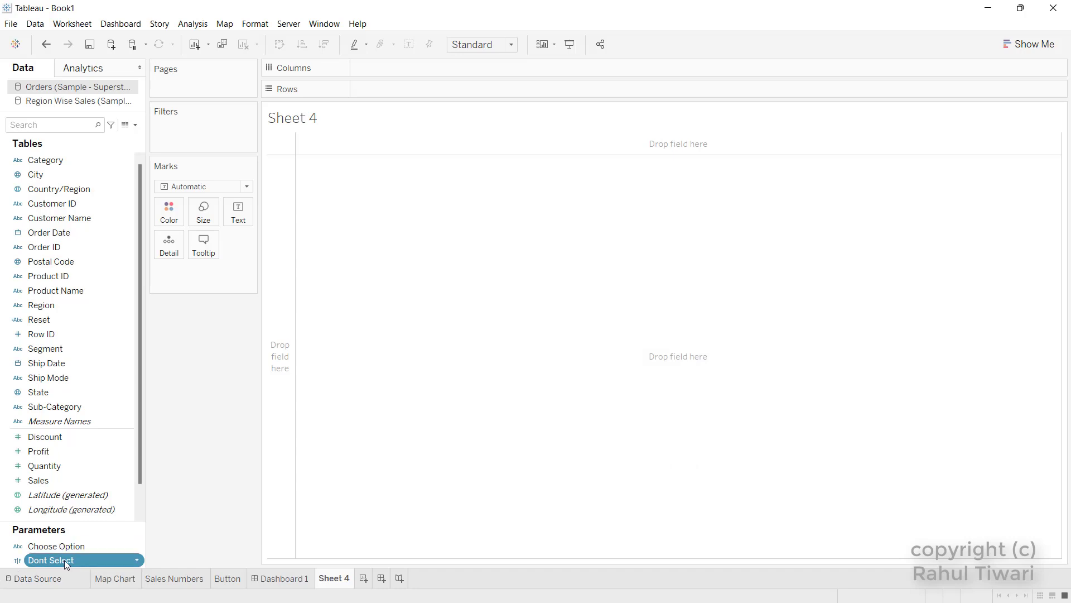
Start a new calculated field on the Orders data source and name it "Dont Select Logic"
click(136, 125)
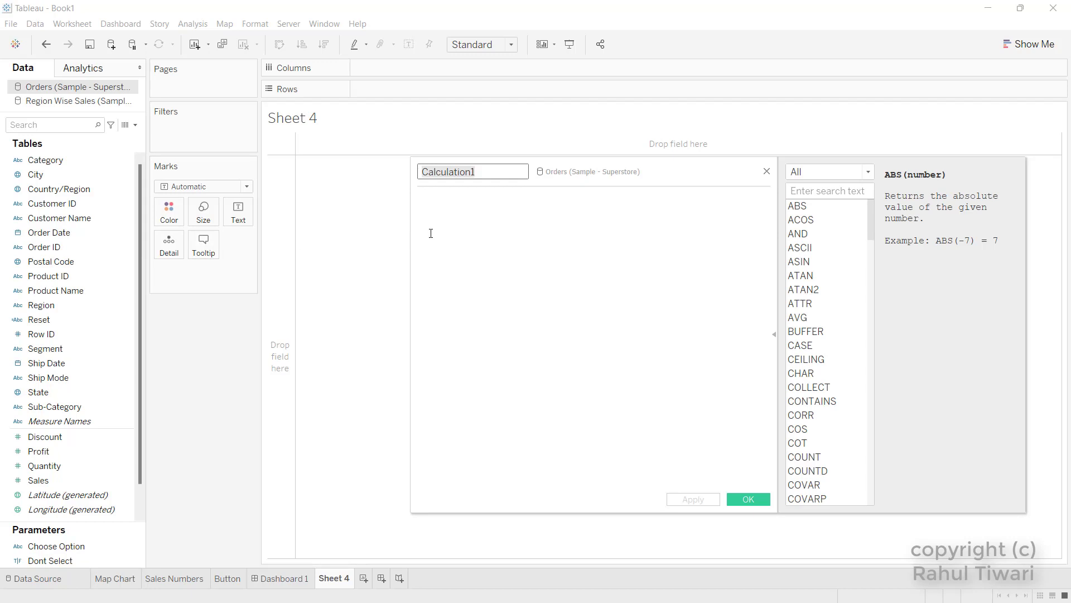
text(Do)
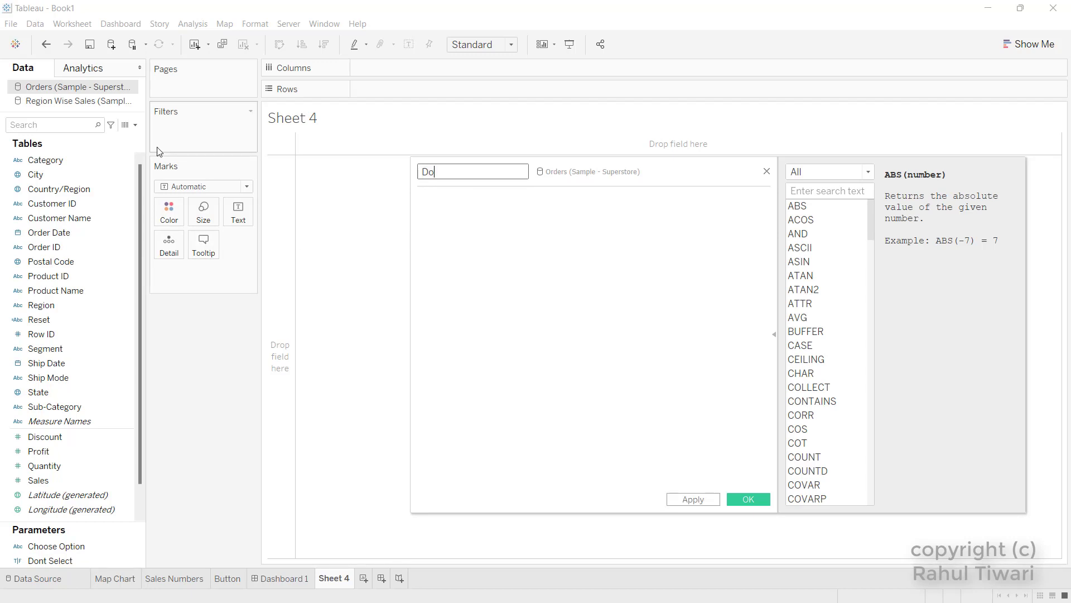
text(nt Select Logic)
key(Tab)
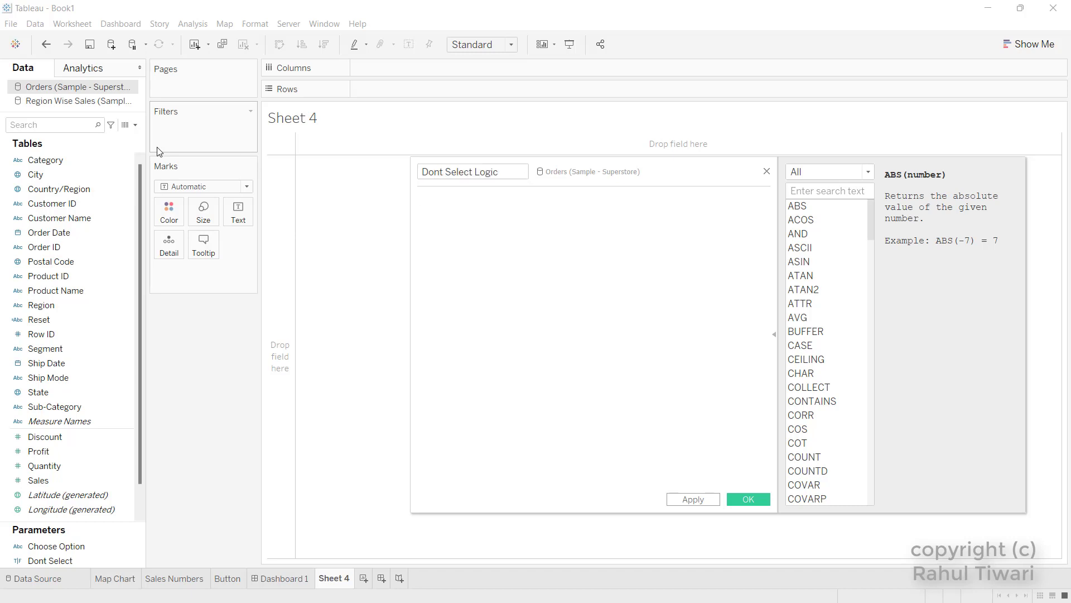
Give the calculated field the formula IIF([Dont Select]=FALSE,TRUE,FALSE) and confirm it
text(IIF()
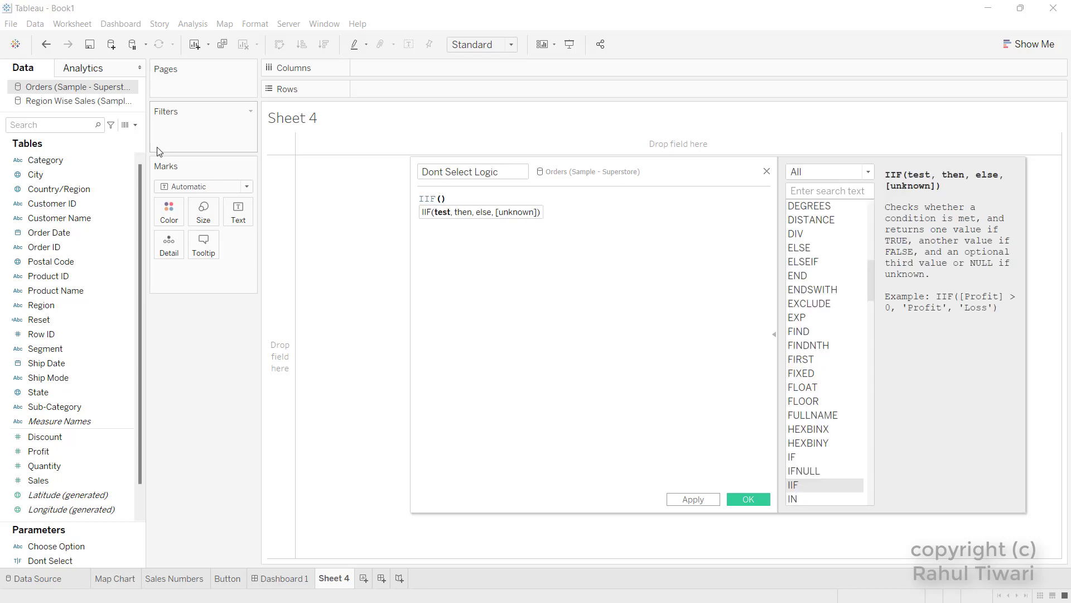
text(do)
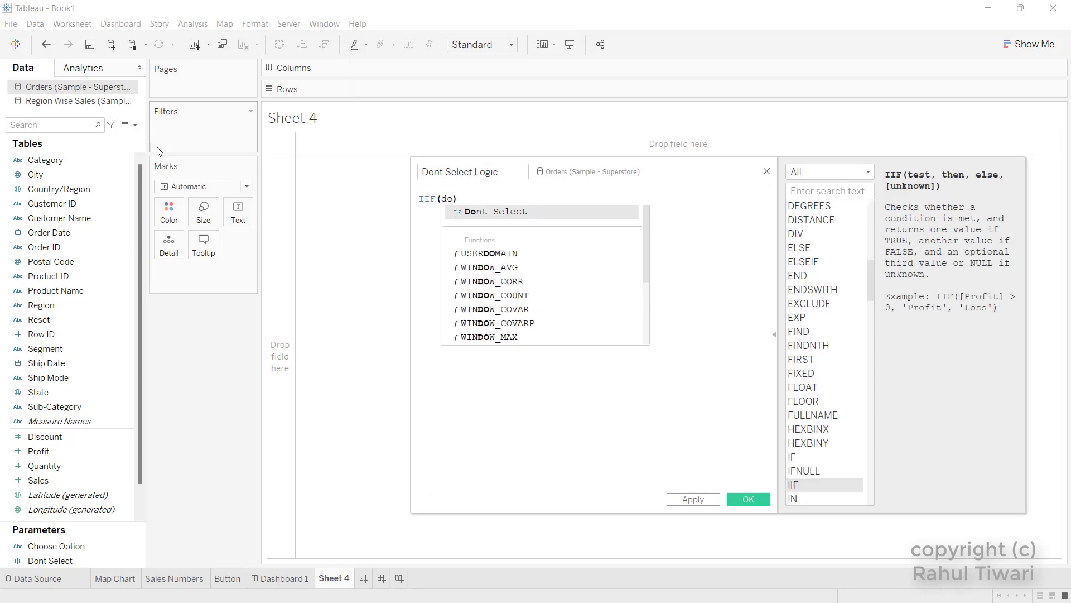
key(Return)
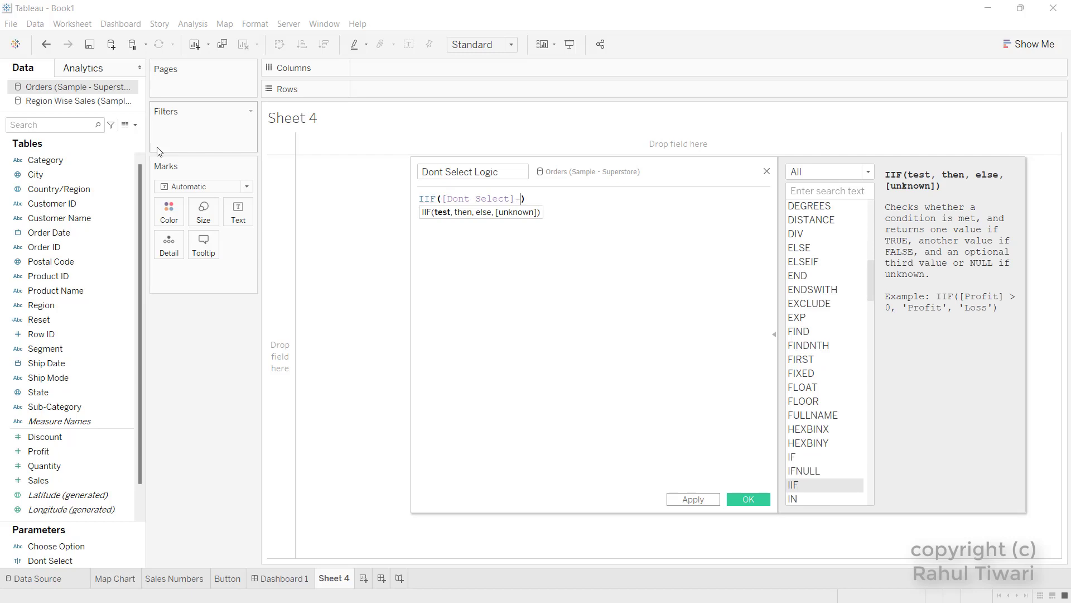
text(-FALS)
key(BackSpace)
key(BackSpace)
key(BackSpace)
key(BackSpace)
key(BackSpace)
text(=FALSE,Tr)
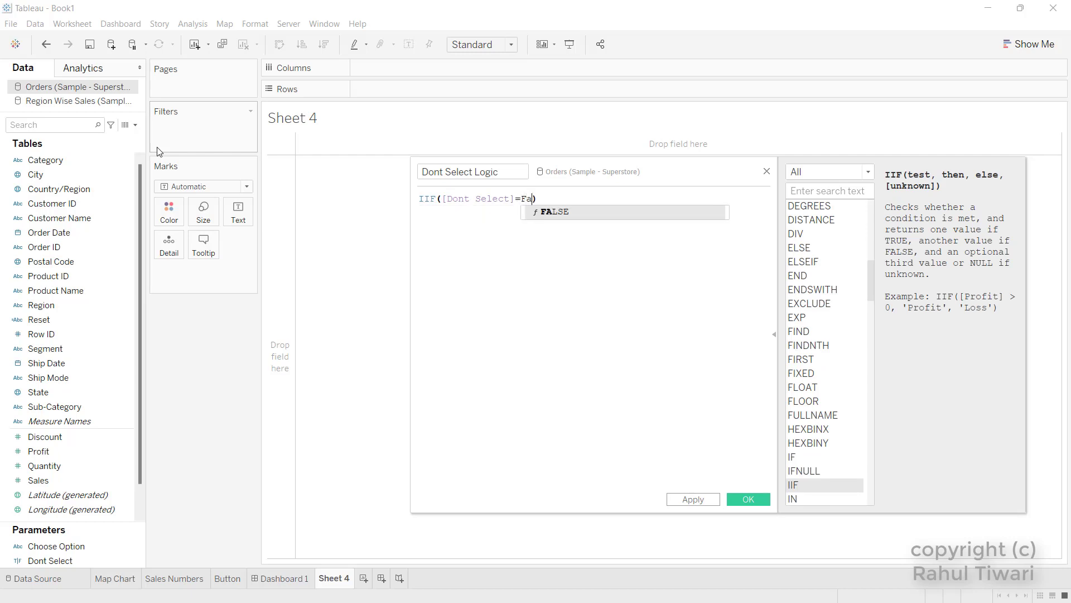
key(Return)
key(BackSpace)
key(BackSpace)
key(BackSpace)
key(BackSpace)
key(BackSpace)
text(TRUE)
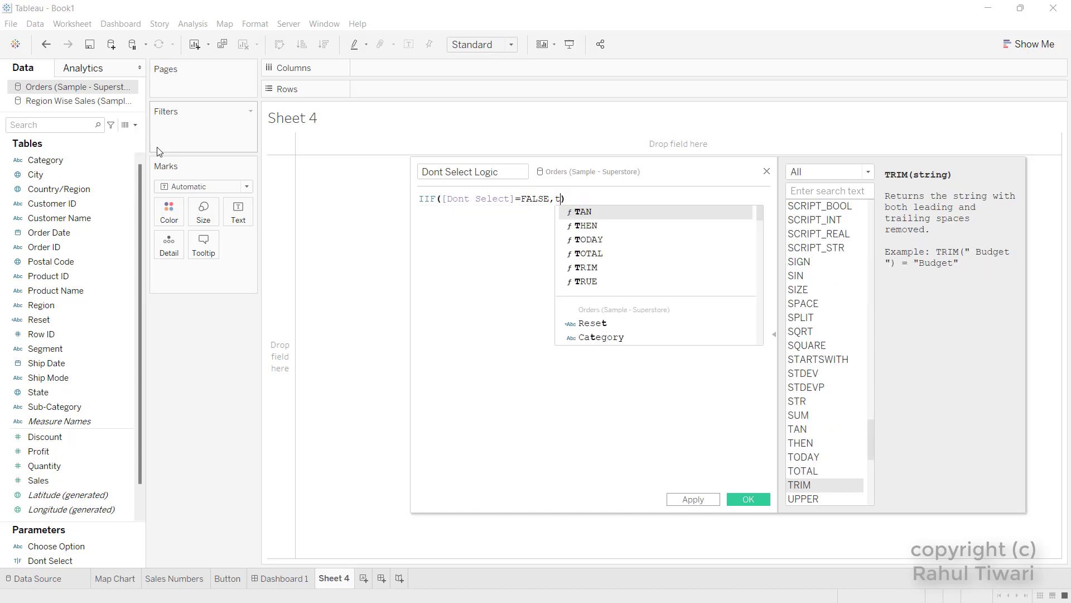
text(,FALSE)
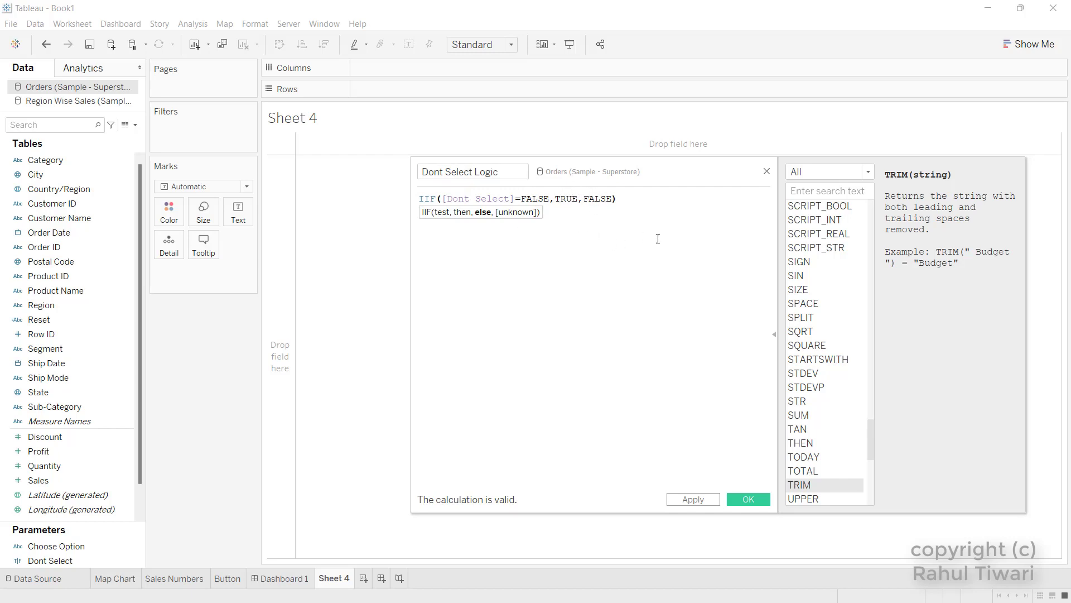
click(747, 500)
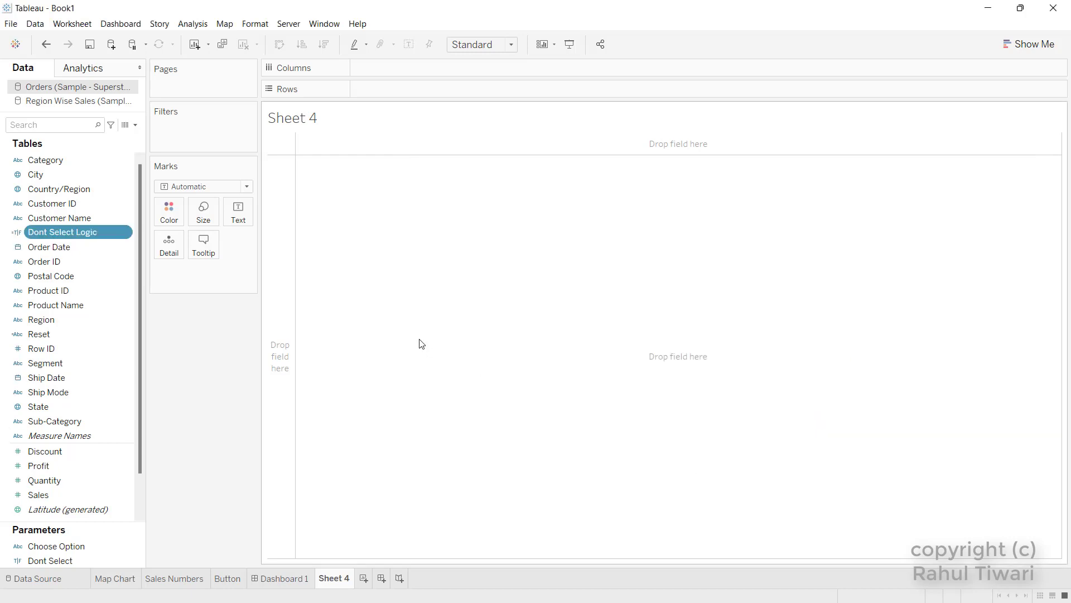
Add the Dont Select Logic field to the marks' Detail on the Button sheet
click(223, 578)
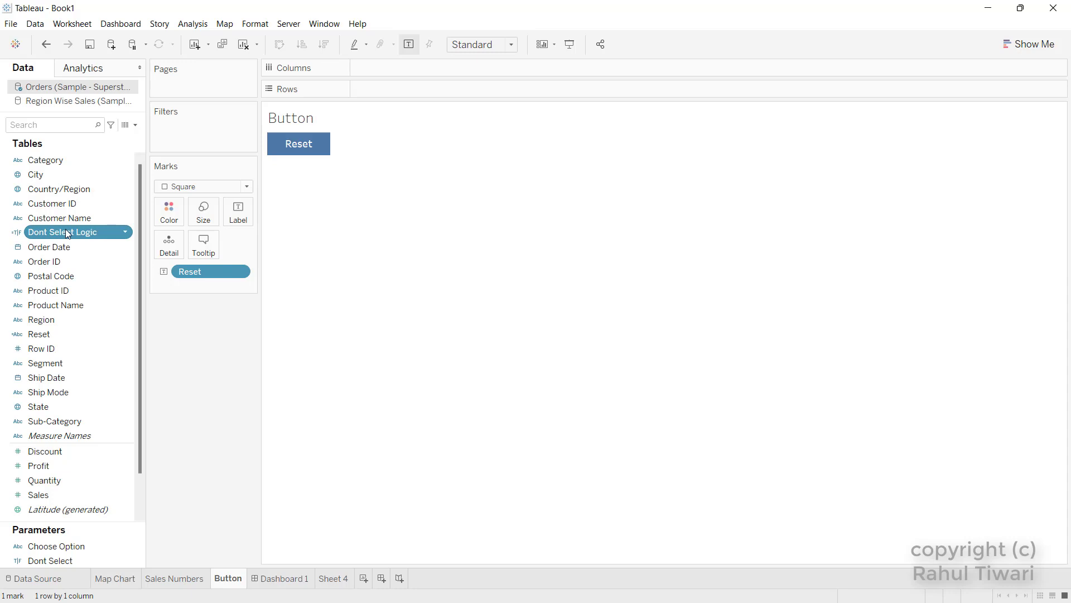
drag(67, 233, 166, 246)
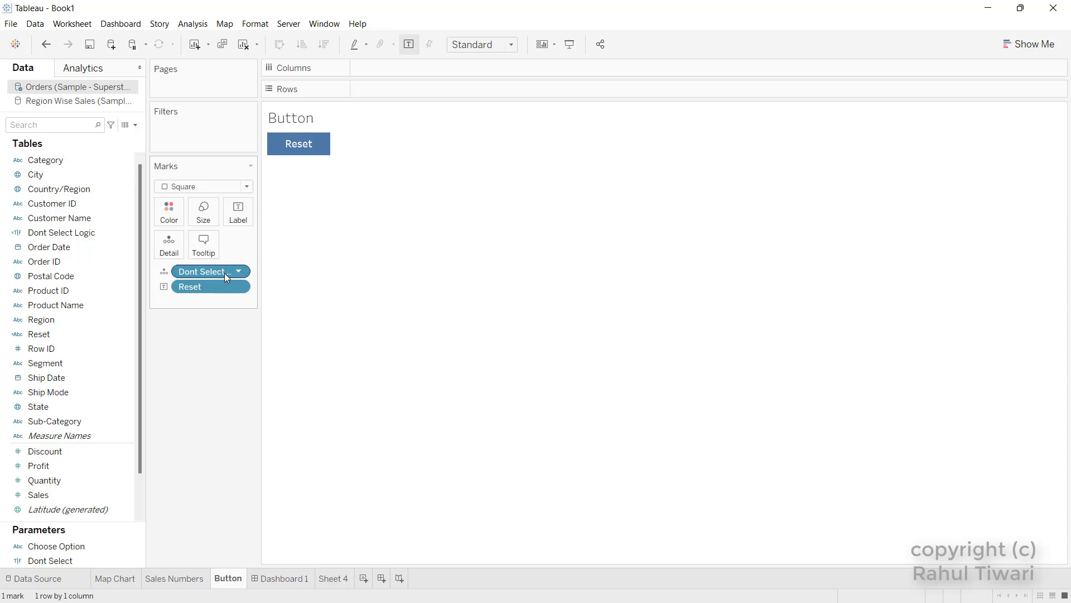
Turn off tooltips for the Reset mark on the Button sheet and return to Dashboard 1
mouse_move(290, 146)
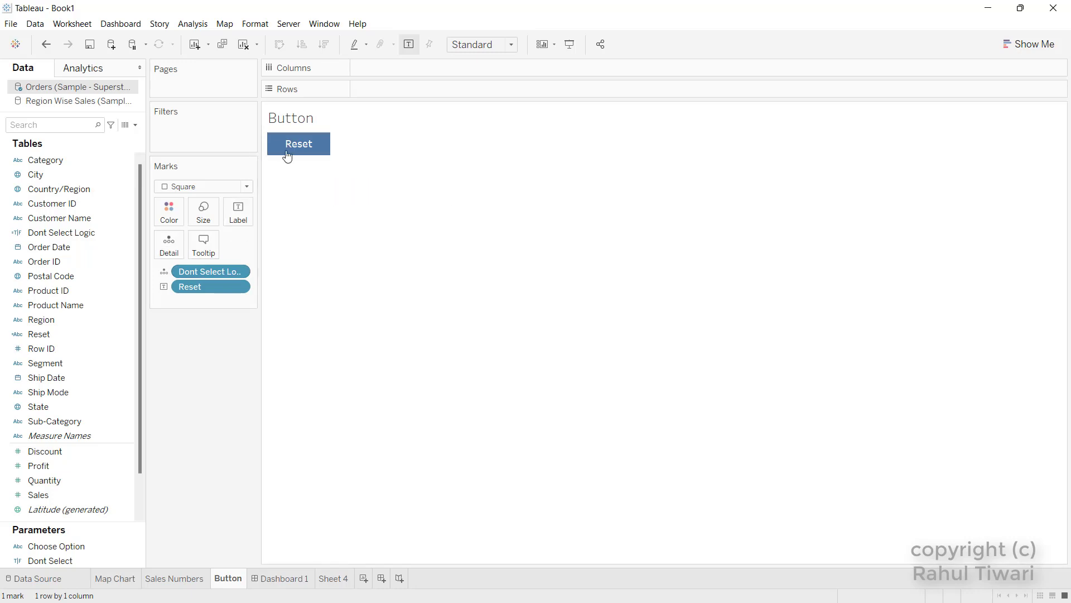
click(209, 243)
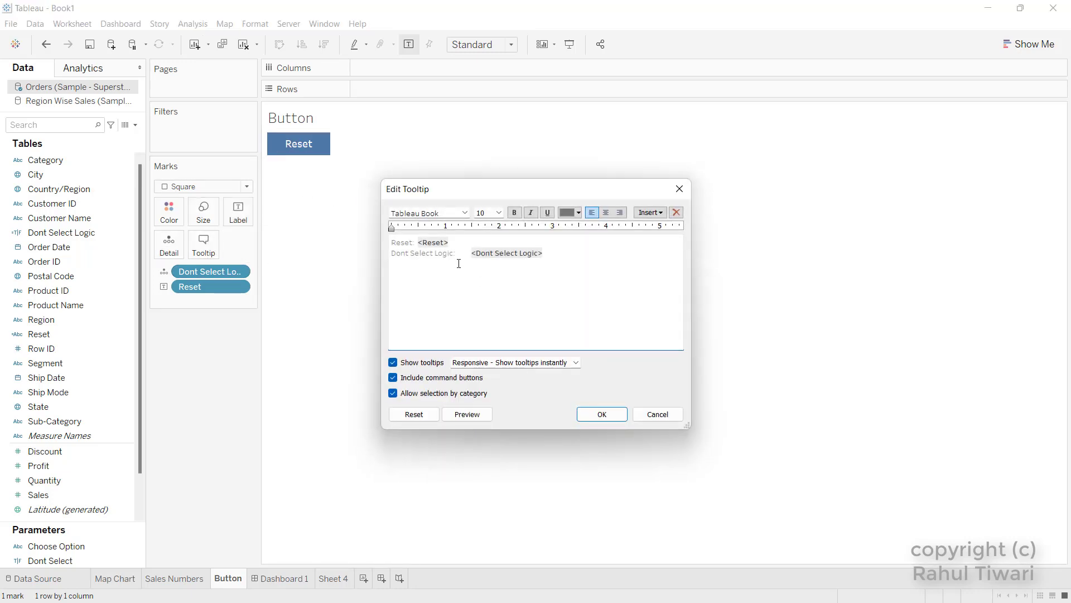
click(393, 362)
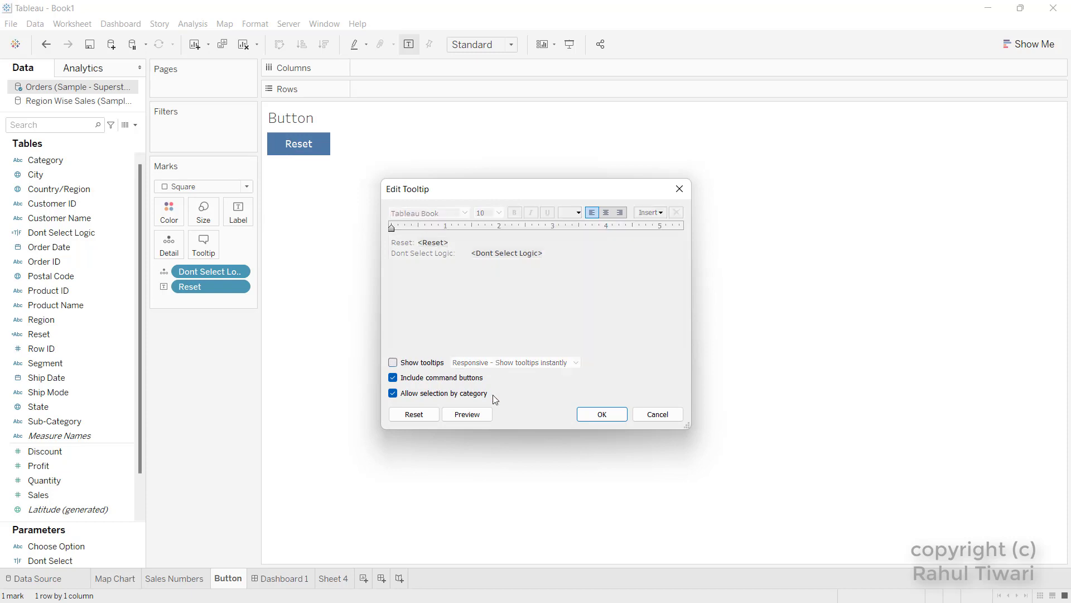
click(592, 417)
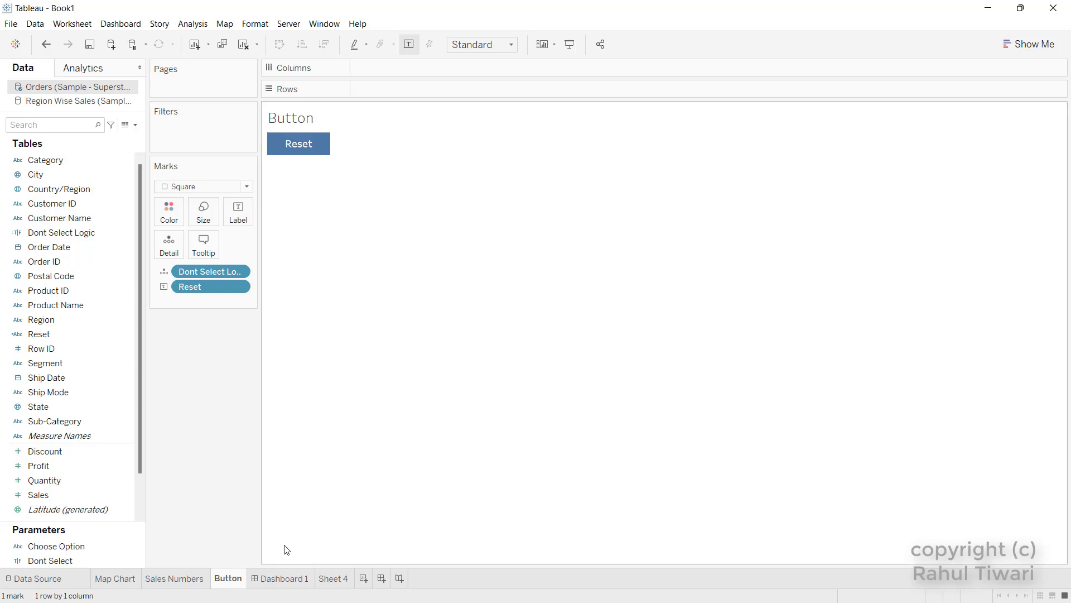
click(292, 583)
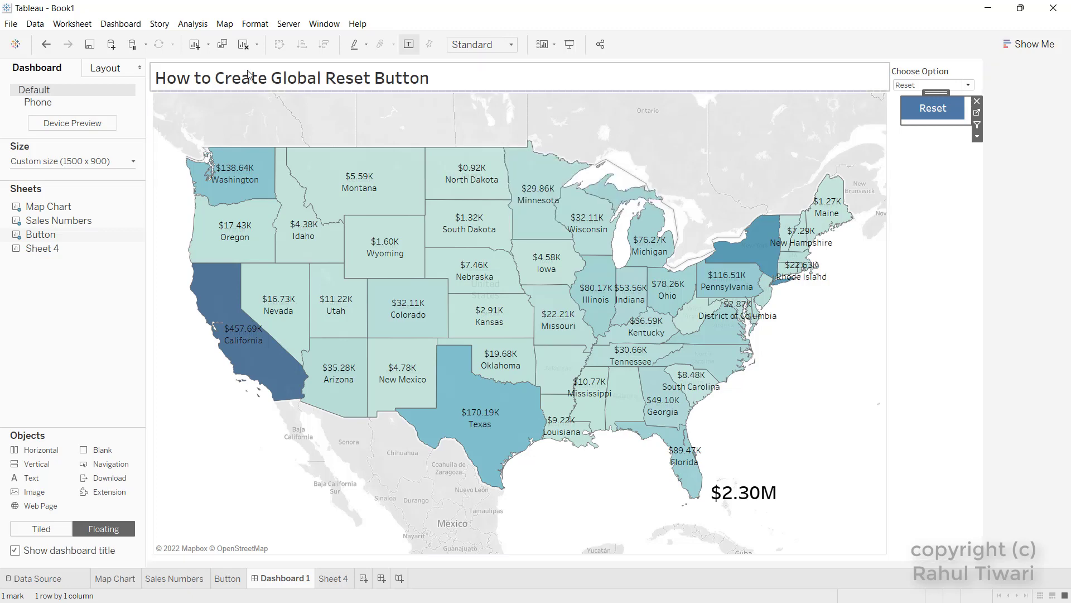
Start a Change Parameter action on Dashboard 1 that uses only the Button sheet as its source
click(120, 24)
click(160, 180)
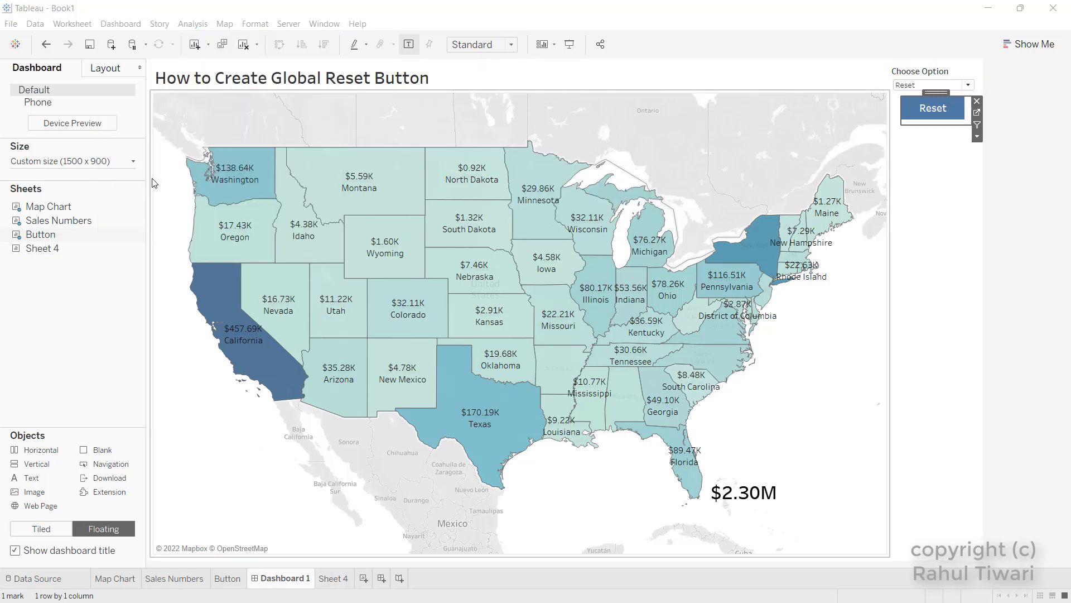
click(410, 371)
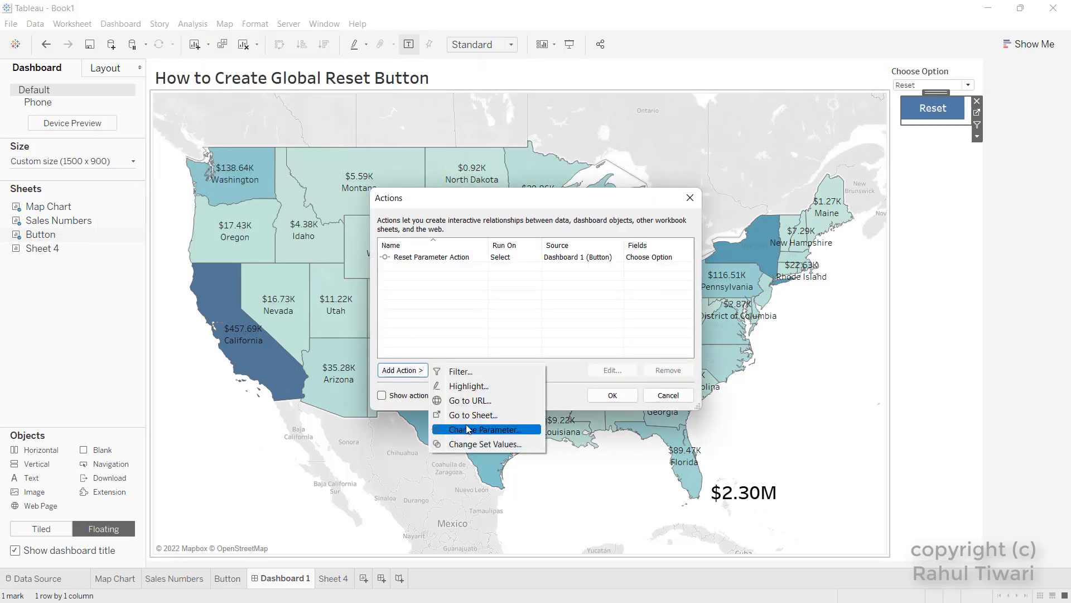
click(485, 429)
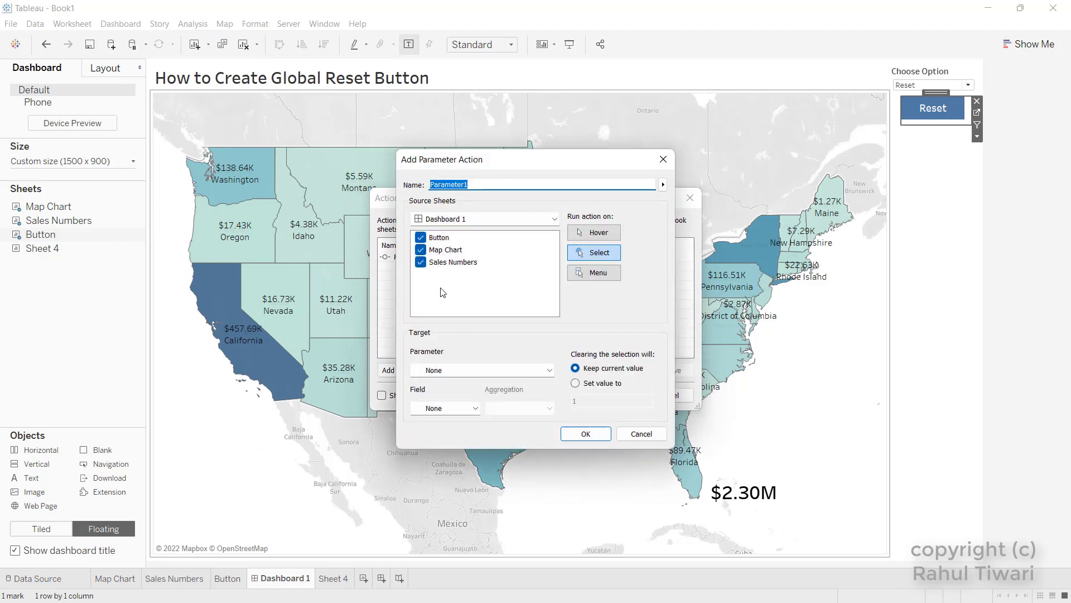
click(421, 250)
click(421, 262)
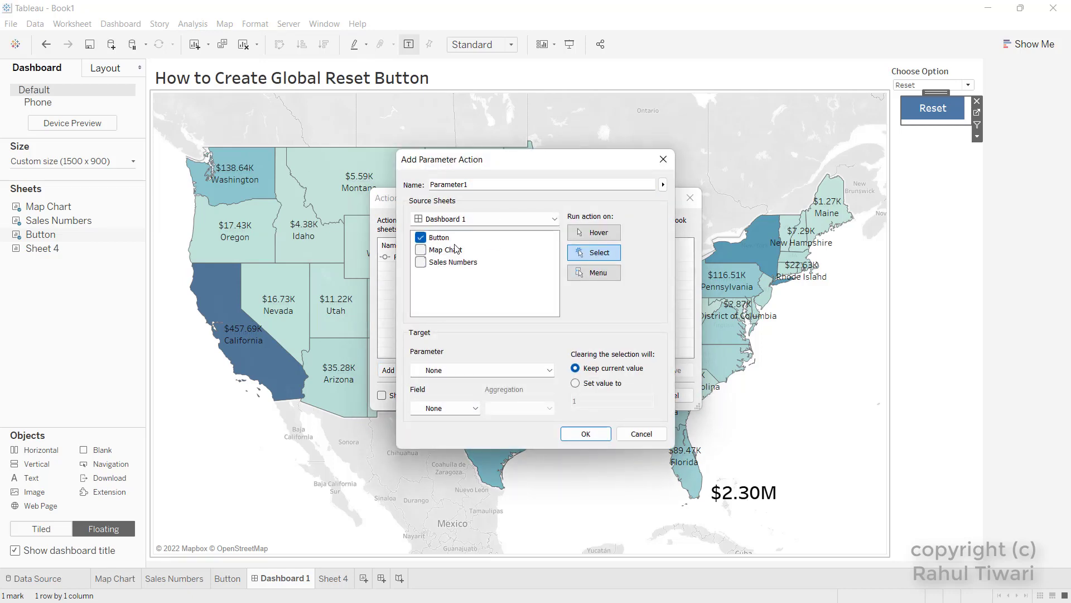
Target the Dont Select parameter with the Dont Select Logic field and confirm the parameter action
click(467, 371)
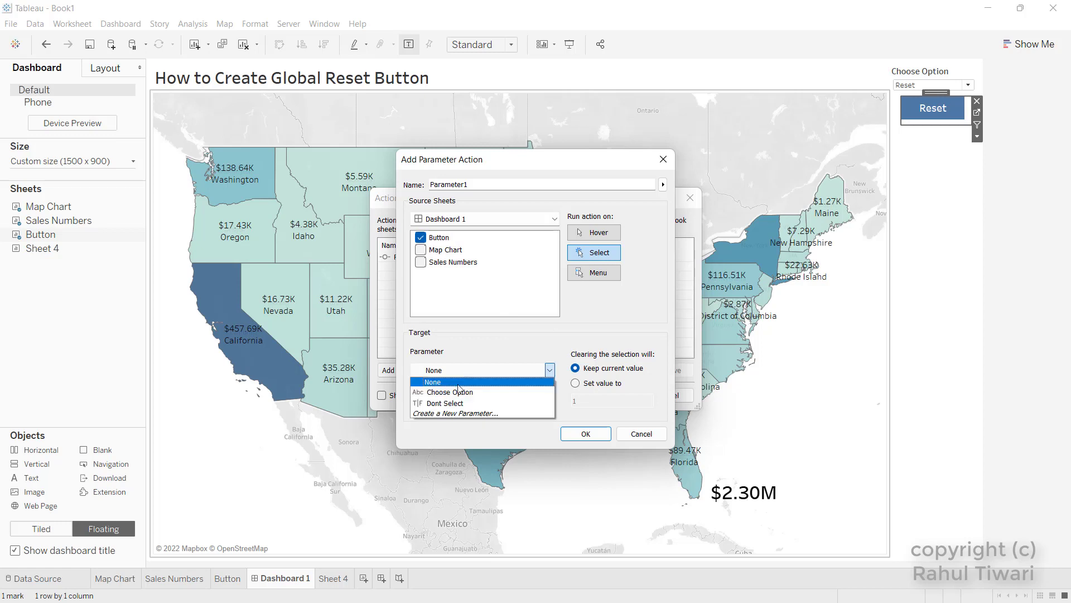
click(444, 404)
click(440, 409)
click(439, 431)
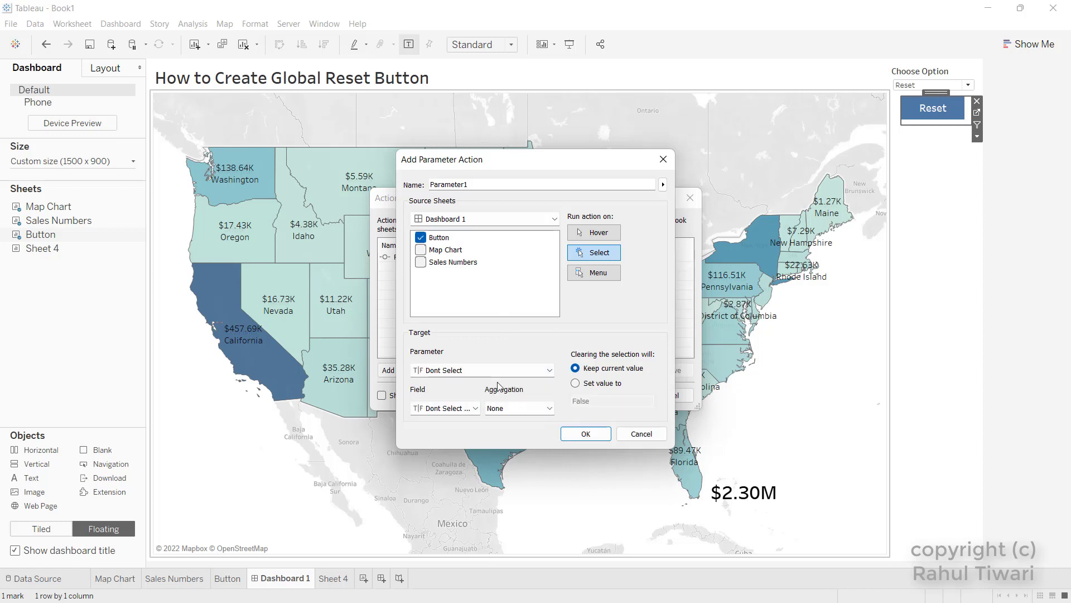
click(583, 434)
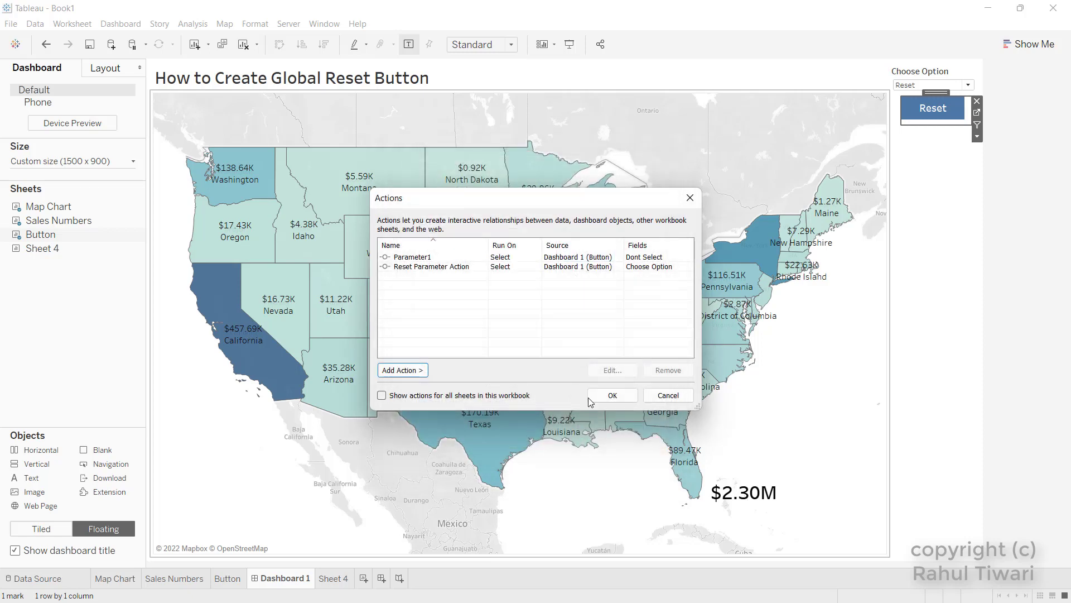
Start a dashboard filter action and set its target to the Button worksheet itself
click(402, 370)
click(453, 377)
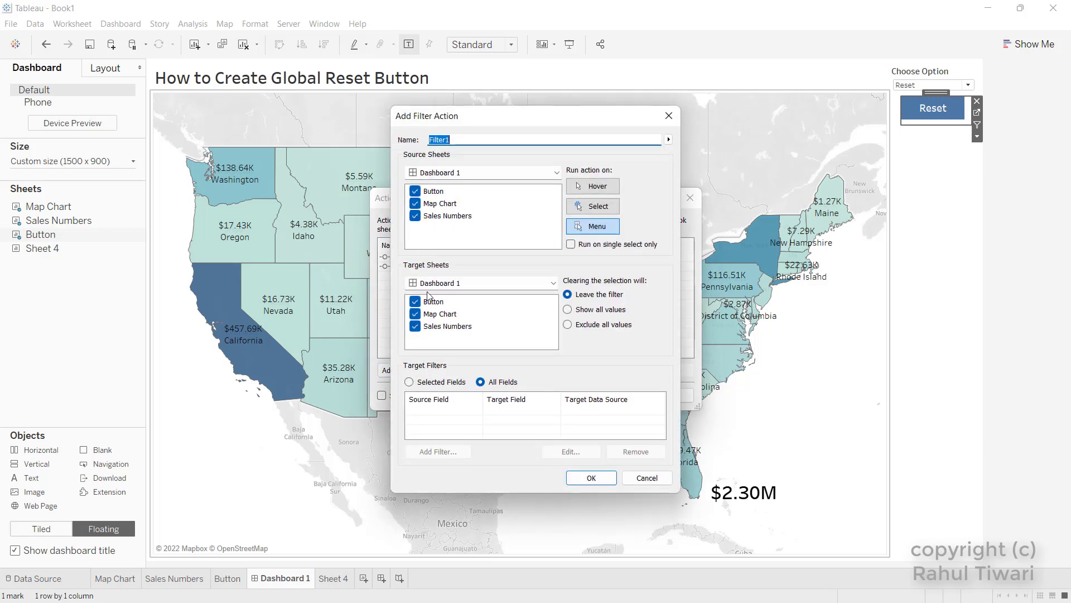
click(416, 314)
click(436, 283)
click(432, 311)
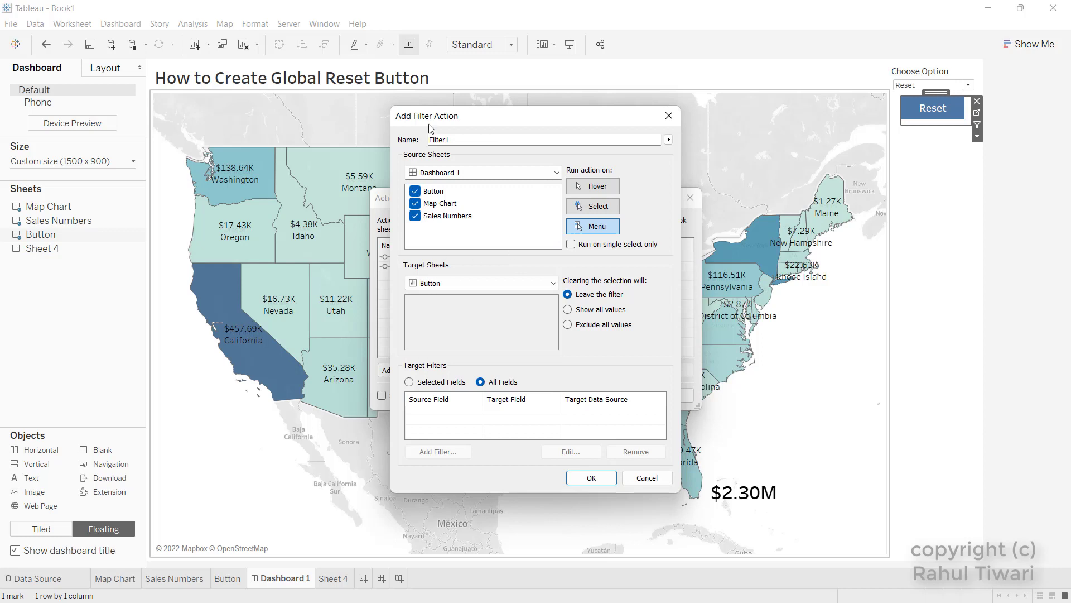
Limit the filter action's source to Button, run it on Select, show all values on clearing, and confirm the actions
click(415, 204)
click(416, 216)
click(593, 206)
click(567, 309)
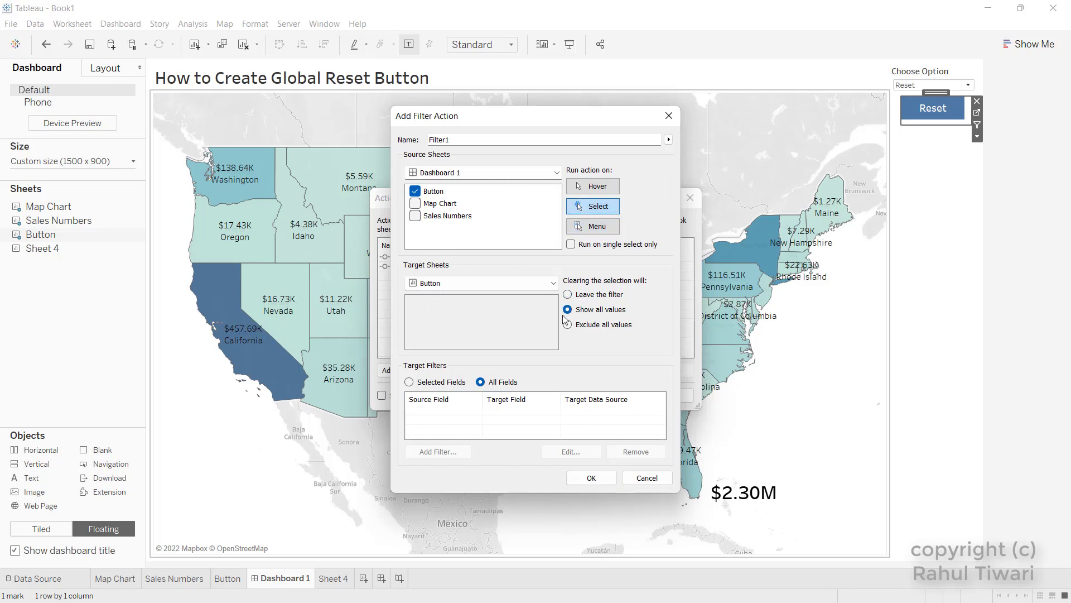
click(590, 477)
click(607, 392)
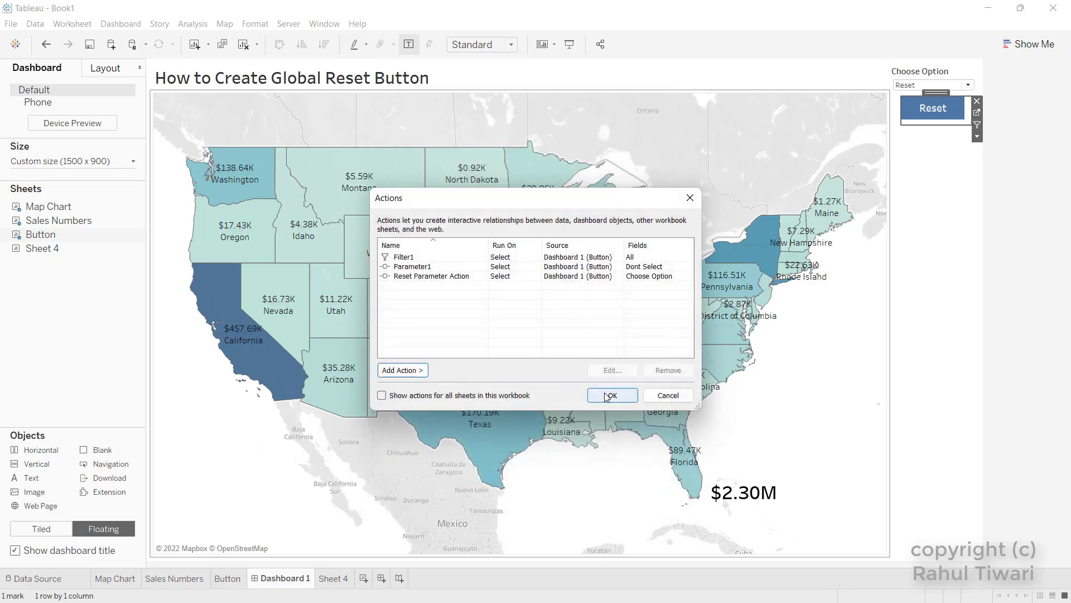
Test the Reset button by choosing Central, East and West in turn and resetting after each choice
click(948, 85)
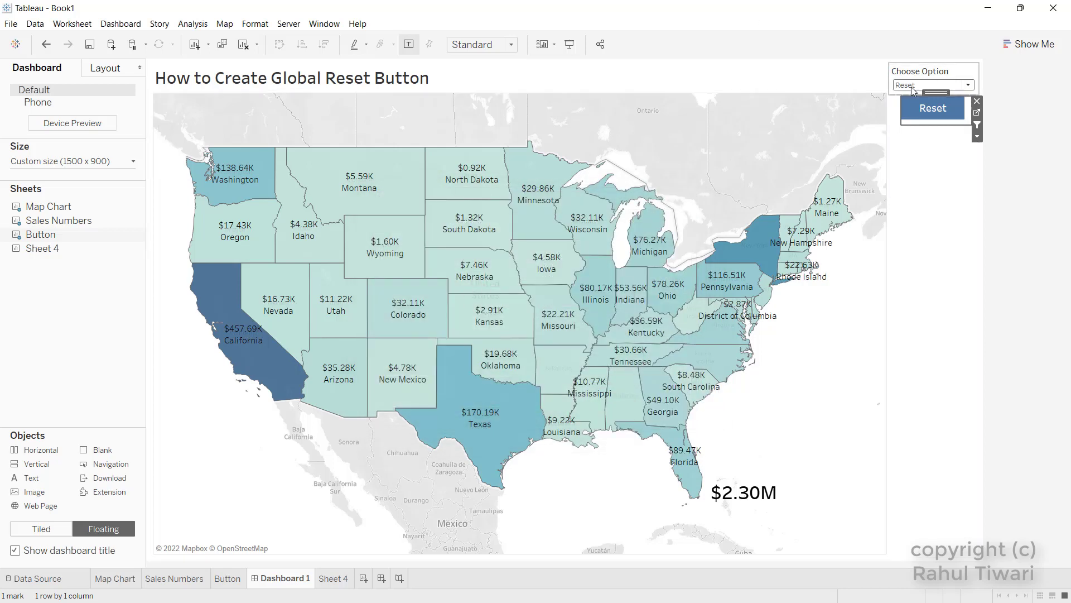
click(915, 96)
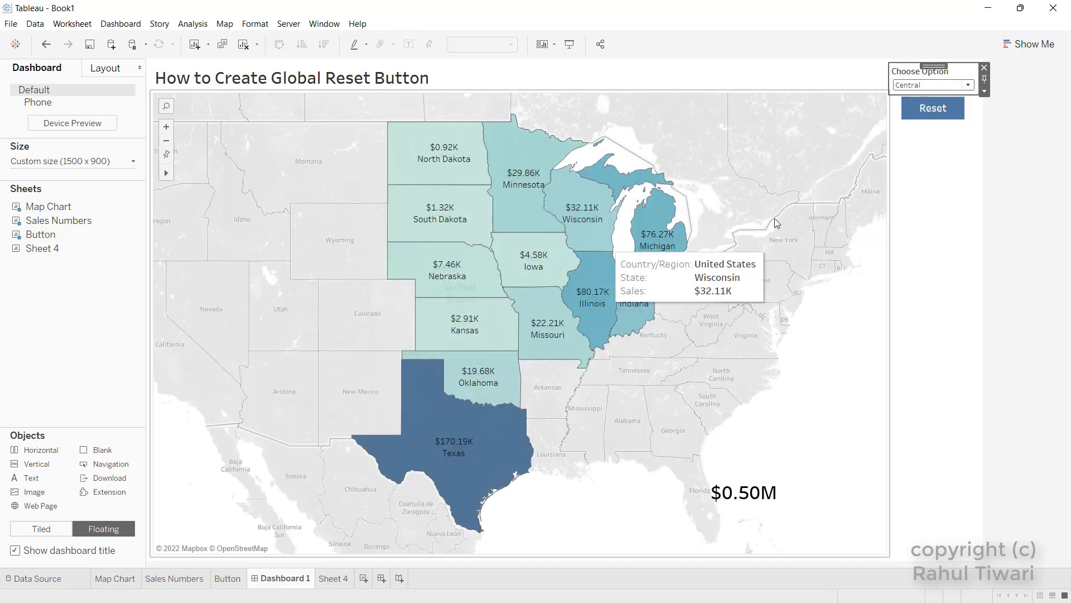
click(933, 109)
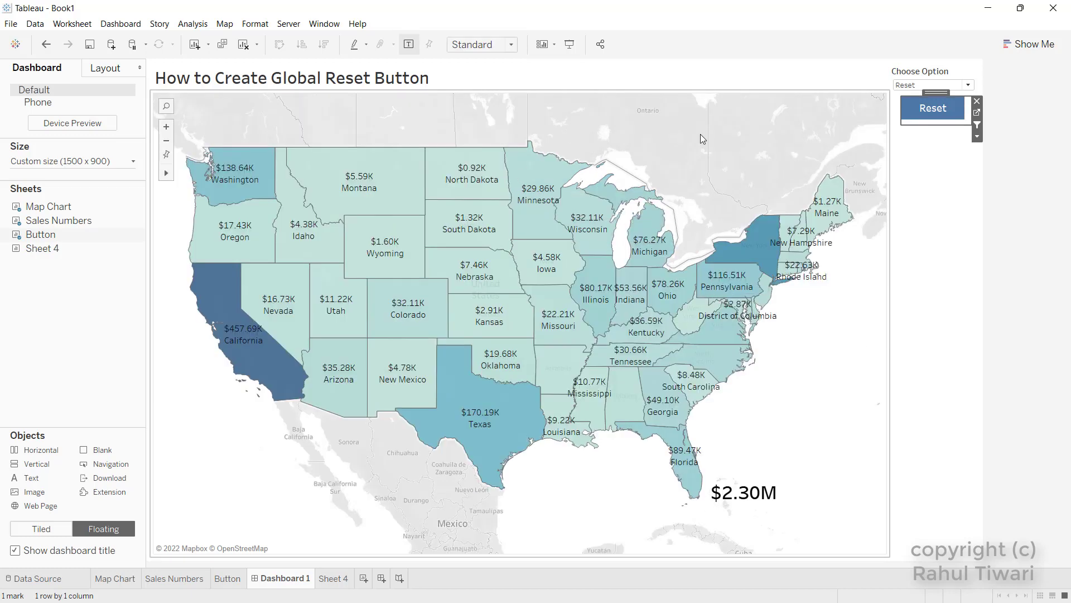
click(905, 86)
click(905, 108)
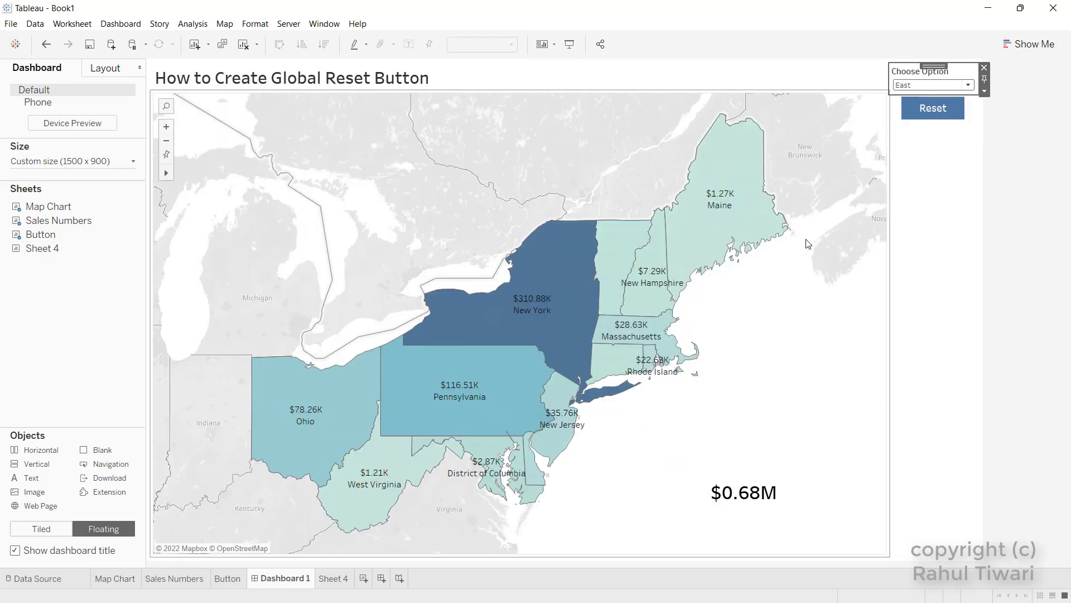
click(912, 118)
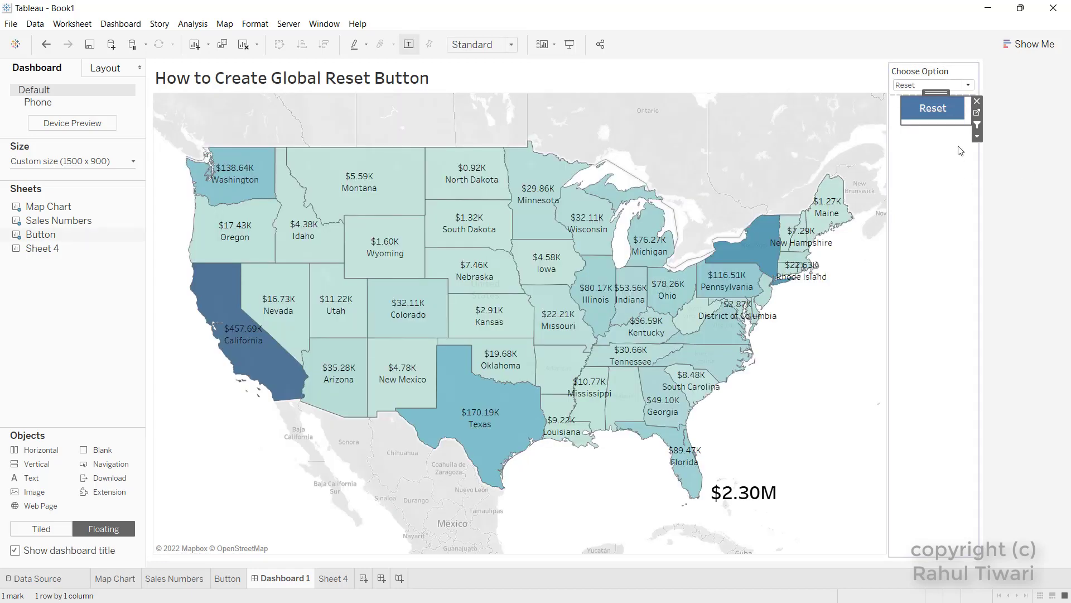
click(906, 86)
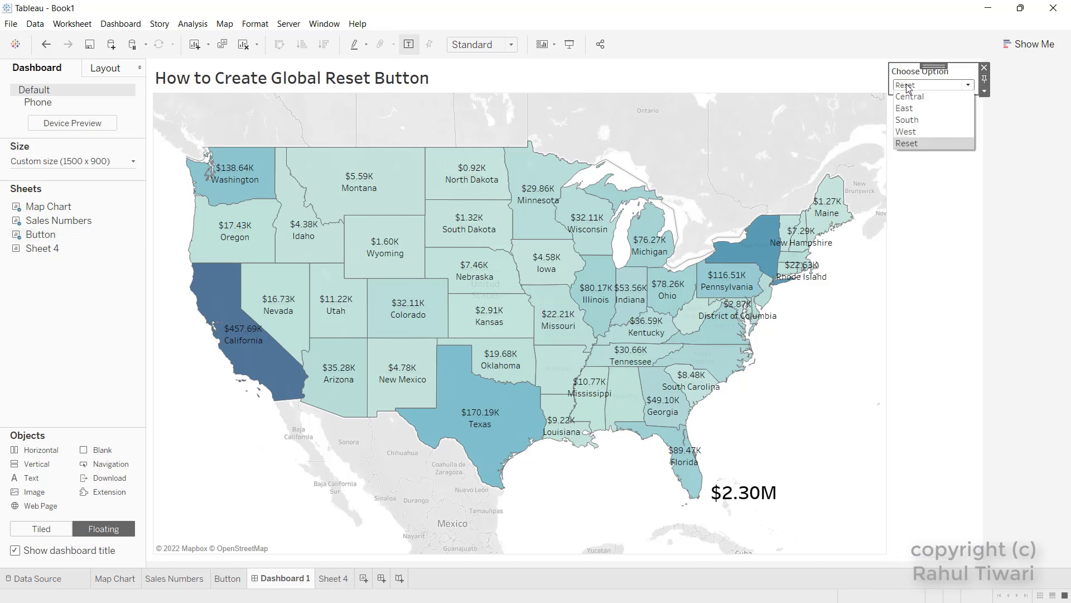
click(905, 135)
click(920, 116)
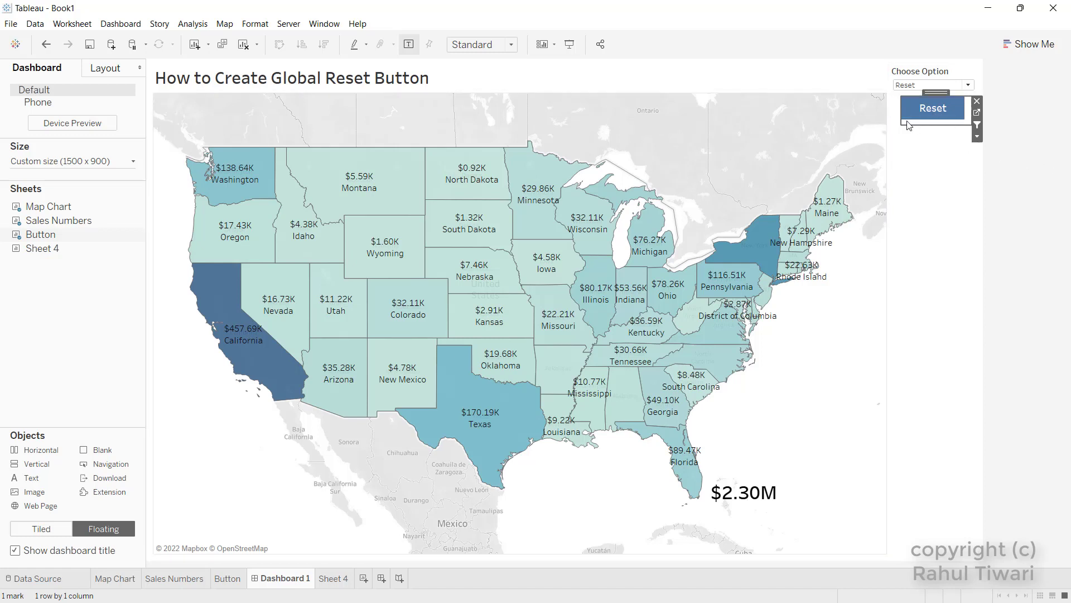
click(935, 203)
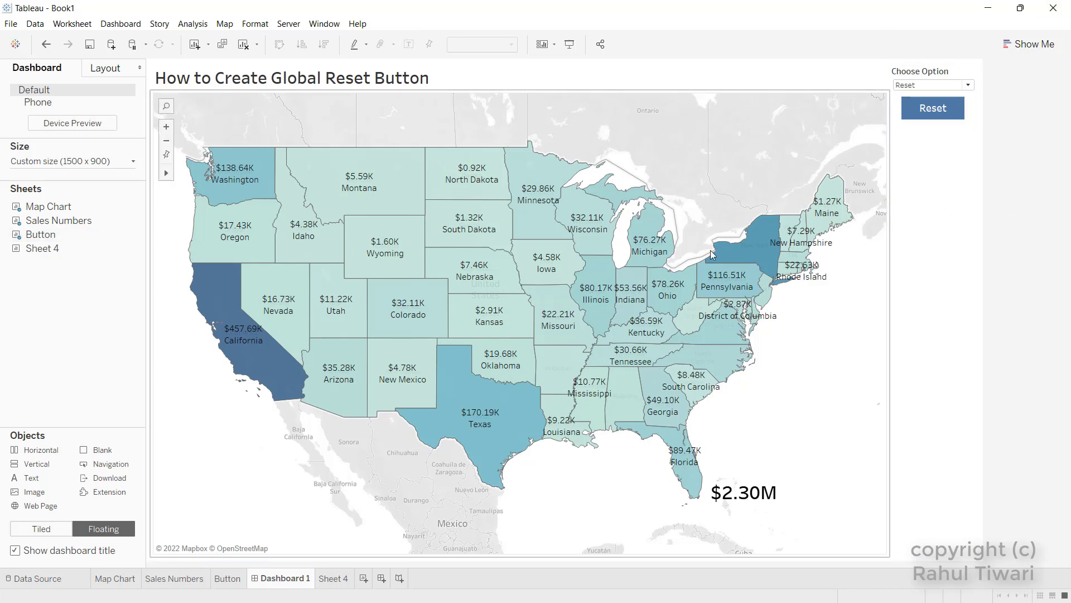
Move the floating sales total to the lower-right corner of the map
click(756, 510)
drag(759, 476, 820, 514)
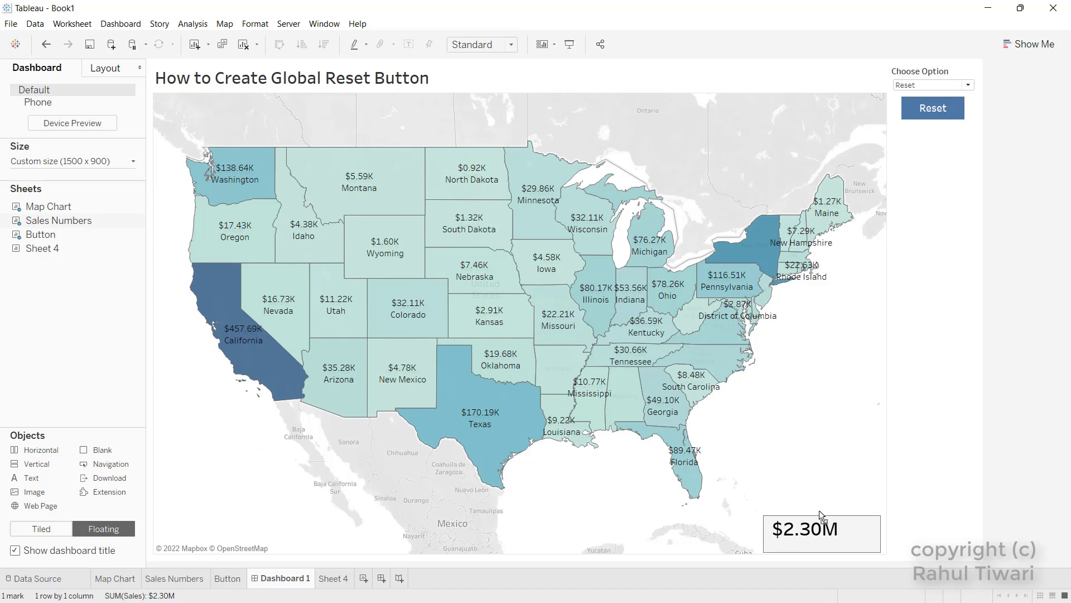
click(846, 444)
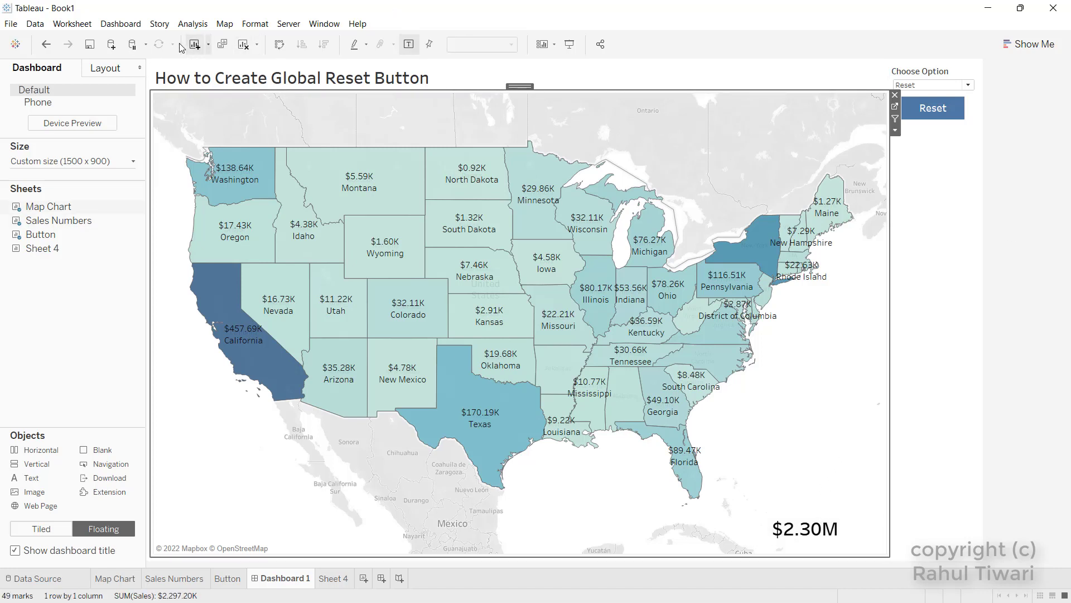
Set the dashboard's default shading to dark gray
click(121, 23)
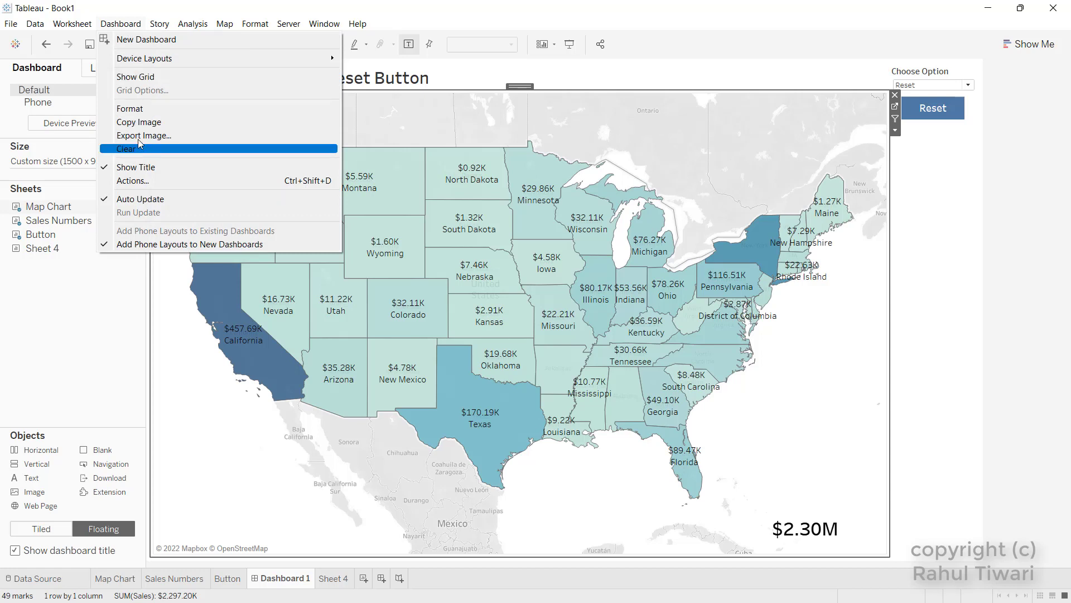
click(135, 109)
click(96, 109)
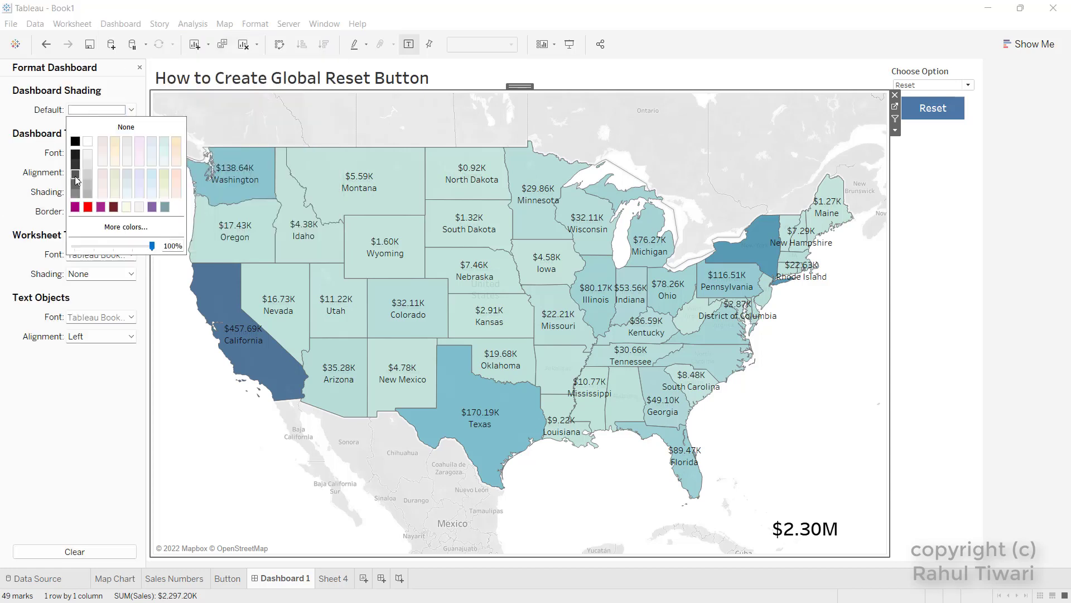
click(75, 184)
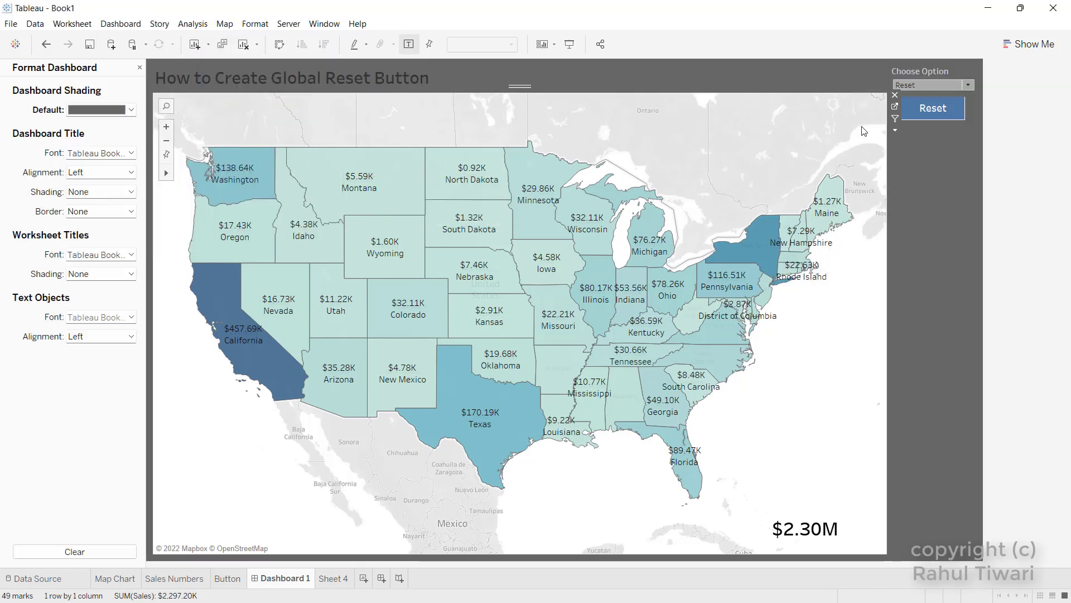
Set the background style of the Map Chart sheet's map to Dark with 33% washout
click(895, 106)
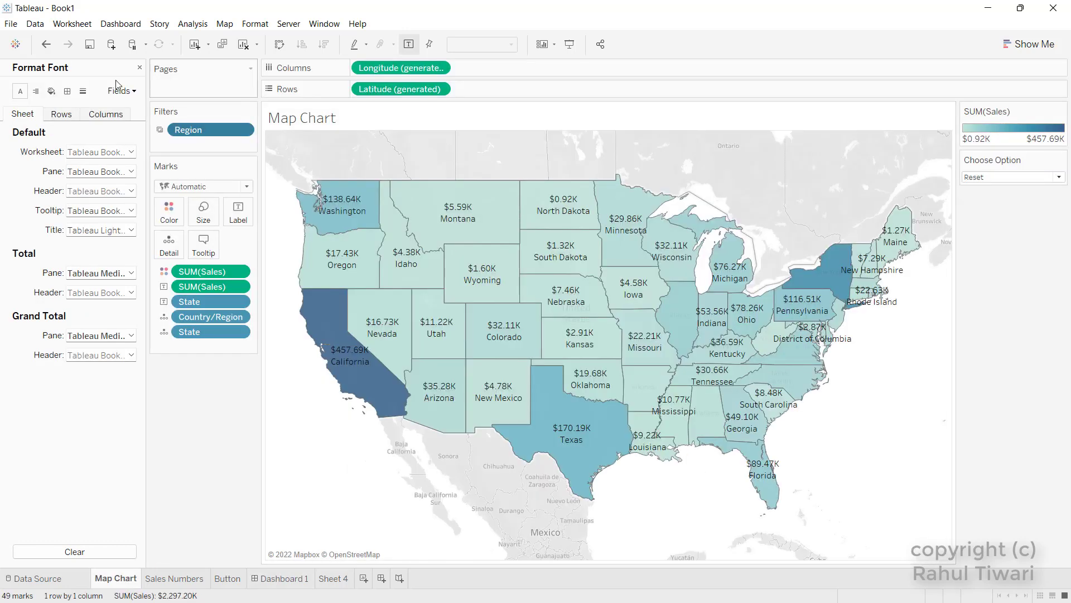
click(223, 23)
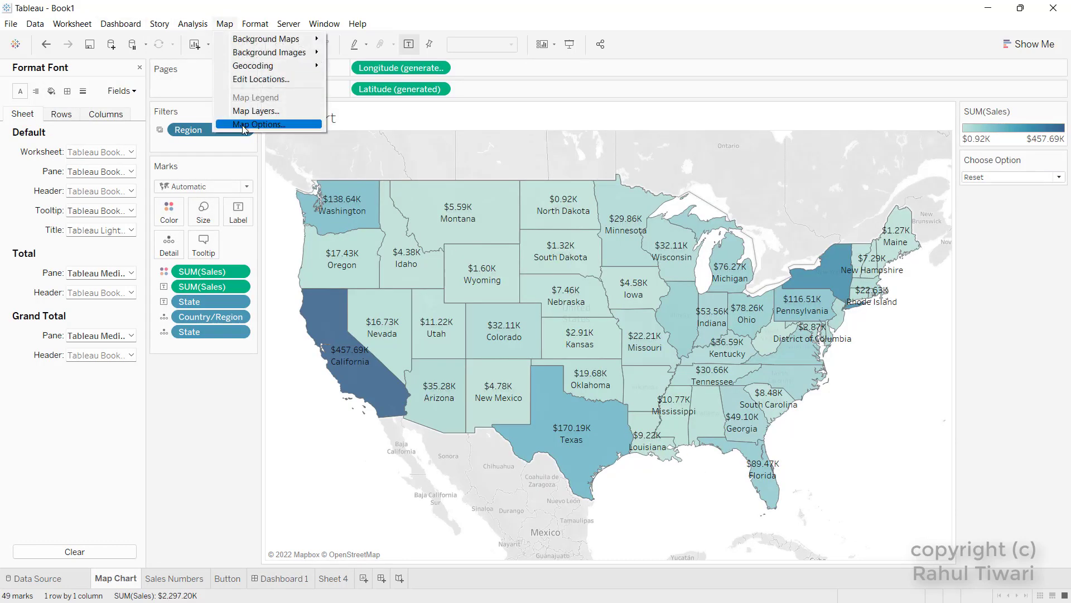
click(246, 111)
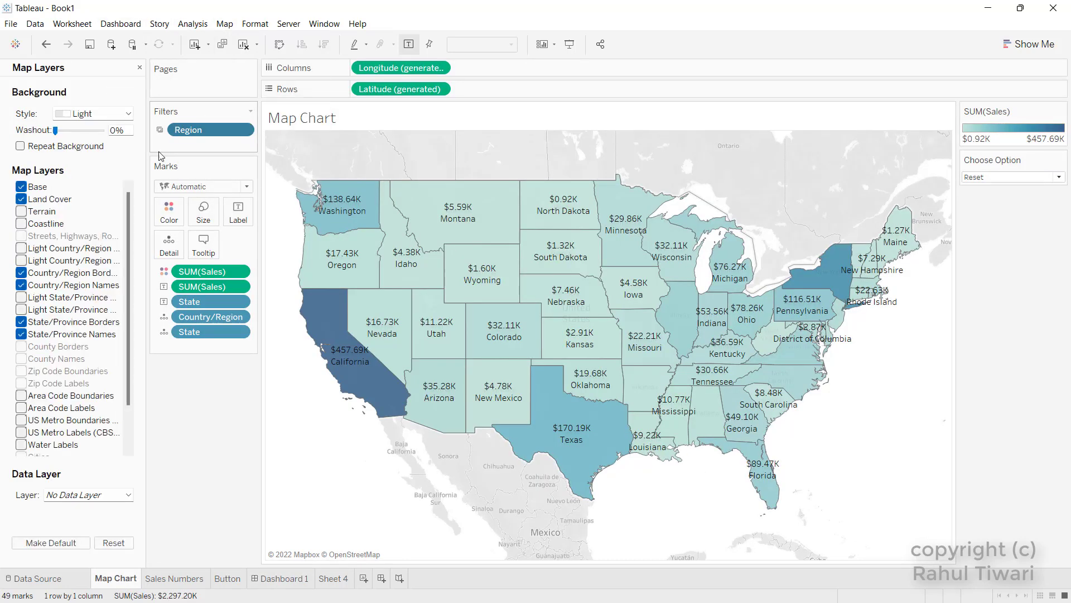
click(70, 115)
click(75, 141)
drag(59, 134, 71, 132)
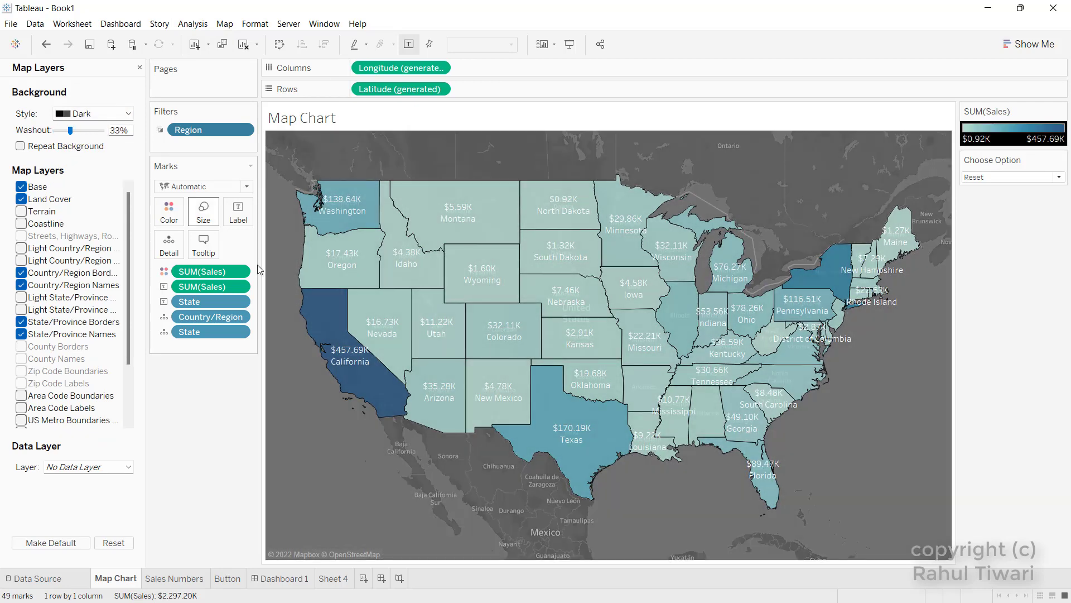
Shade the Button worksheet's background dark gray to match the dashboard and return to Dashboard 1
click(230, 578)
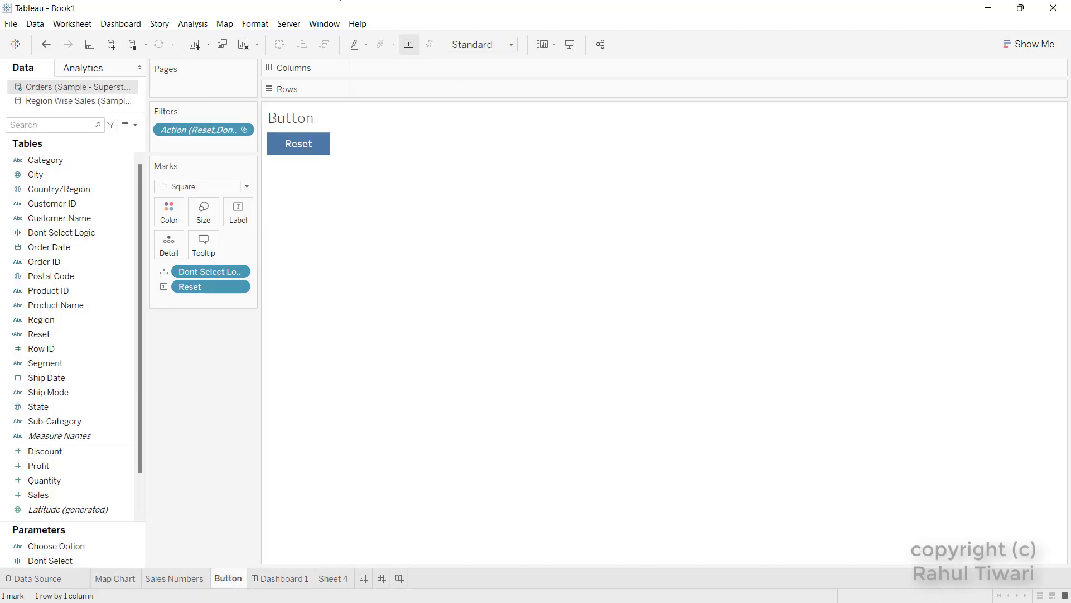
right_click(289, 151)
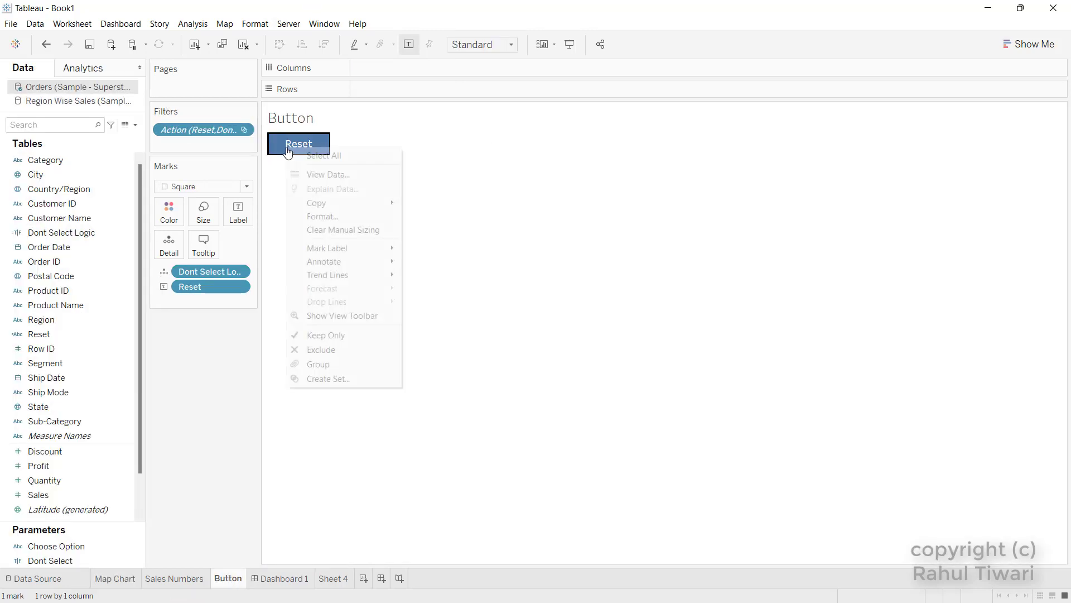
click(328, 216)
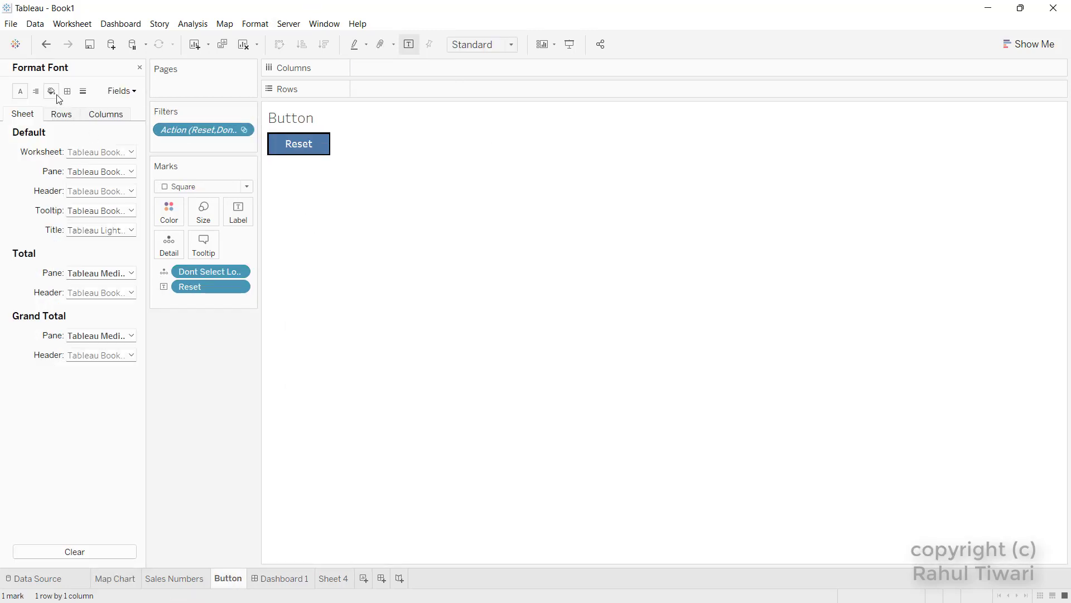
click(52, 93)
click(80, 151)
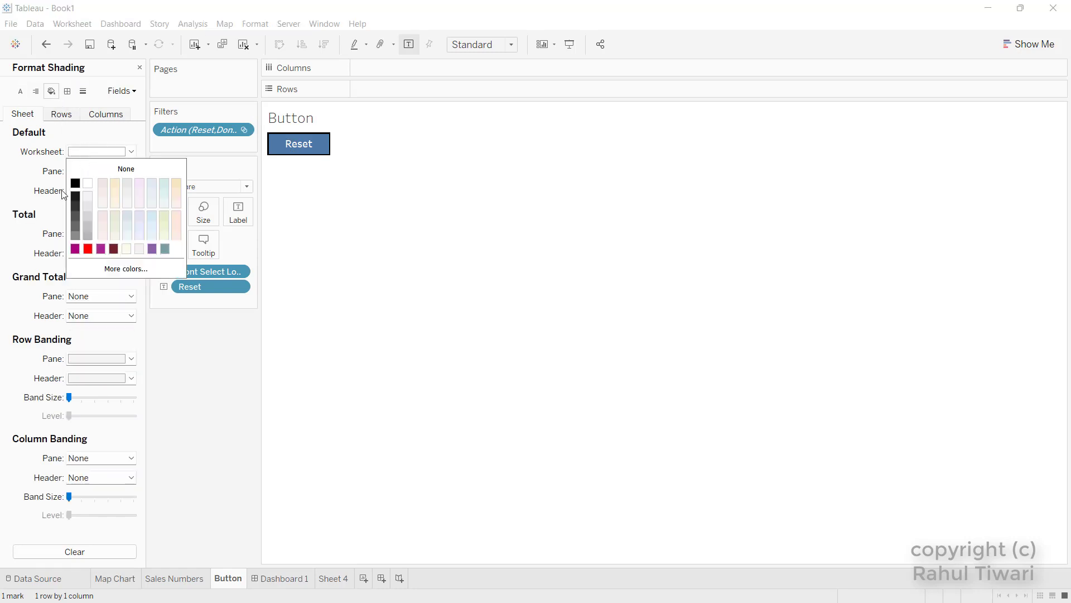
click(73, 226)
click(285, 579)
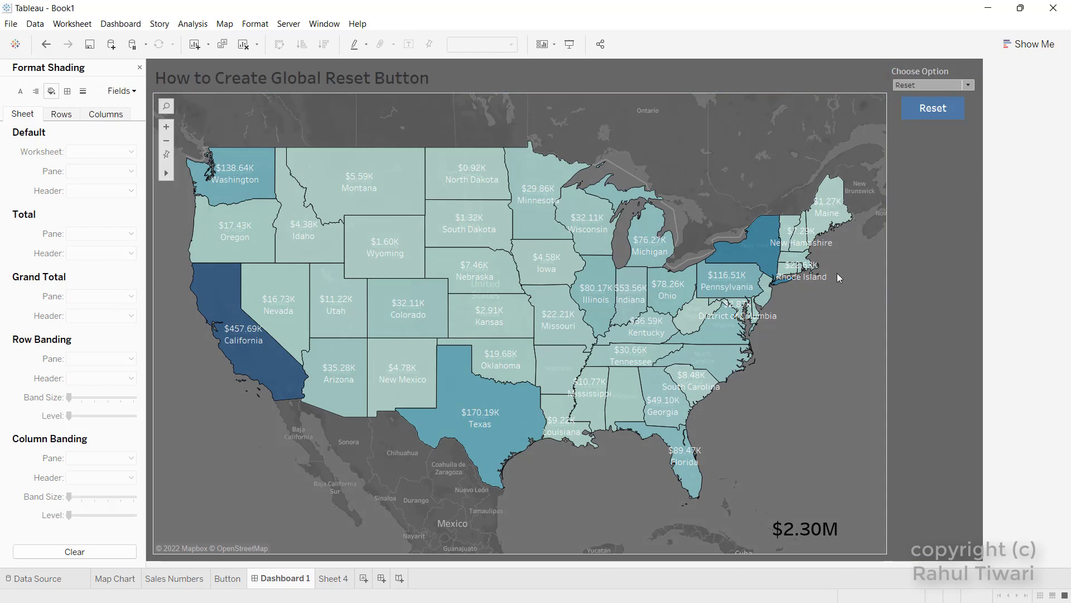
Check the Reset button on the dark dashboard by choosing two regions, the second being West, and resetting after each
click(917, 87)
click(916, 104)
click(929, 115)
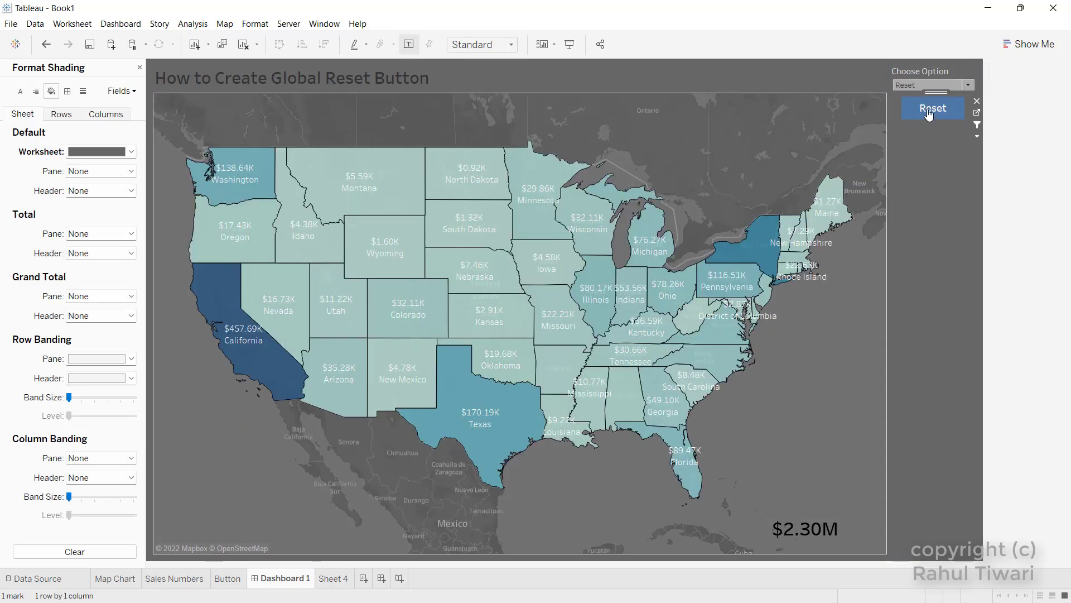
click(920, 83)
click(906, 139)
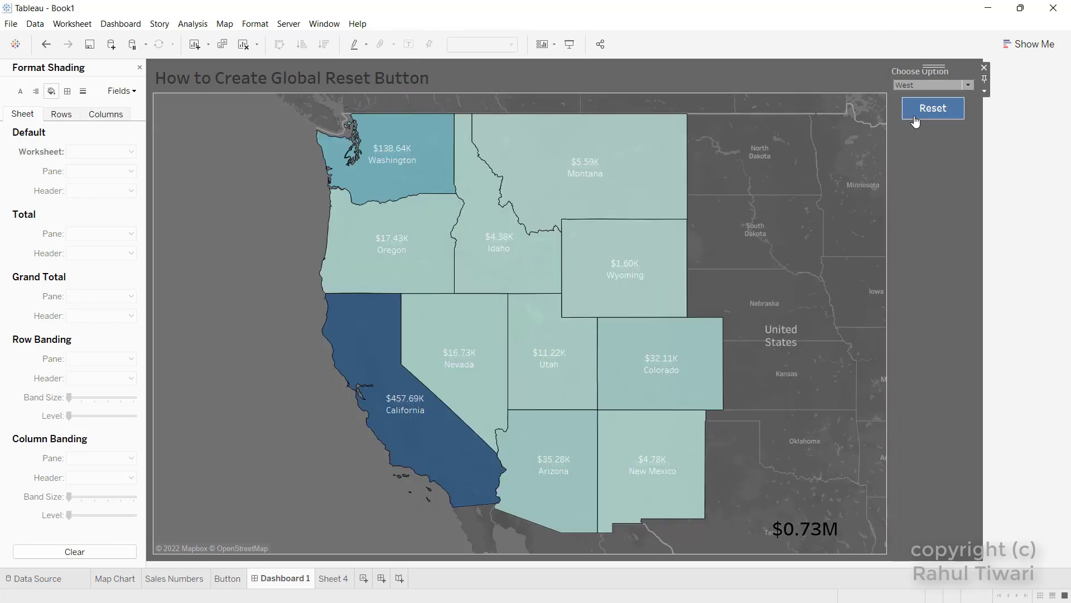
click(918, 116)
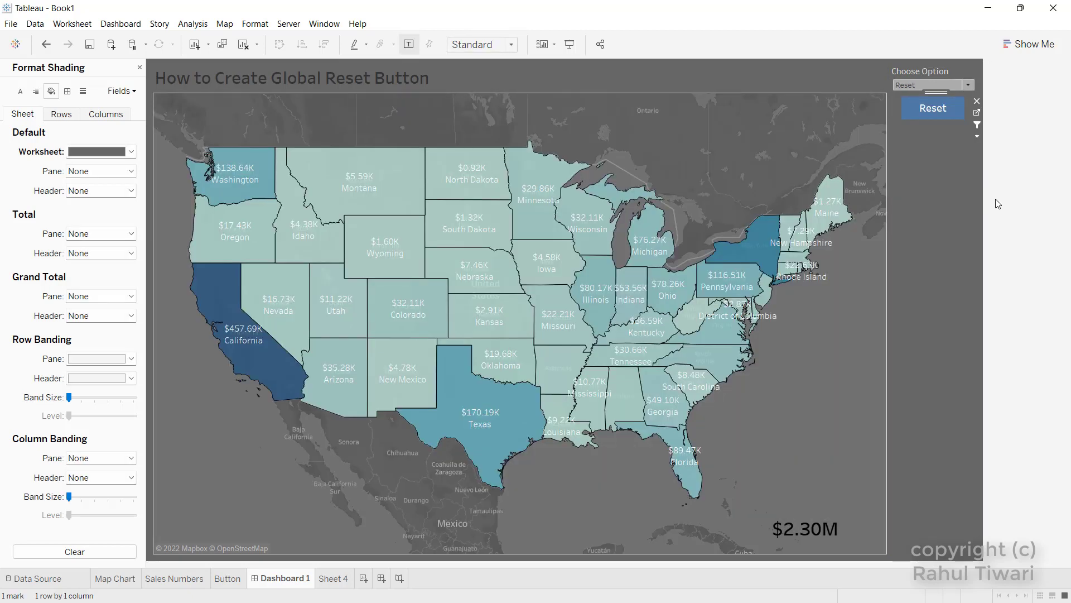